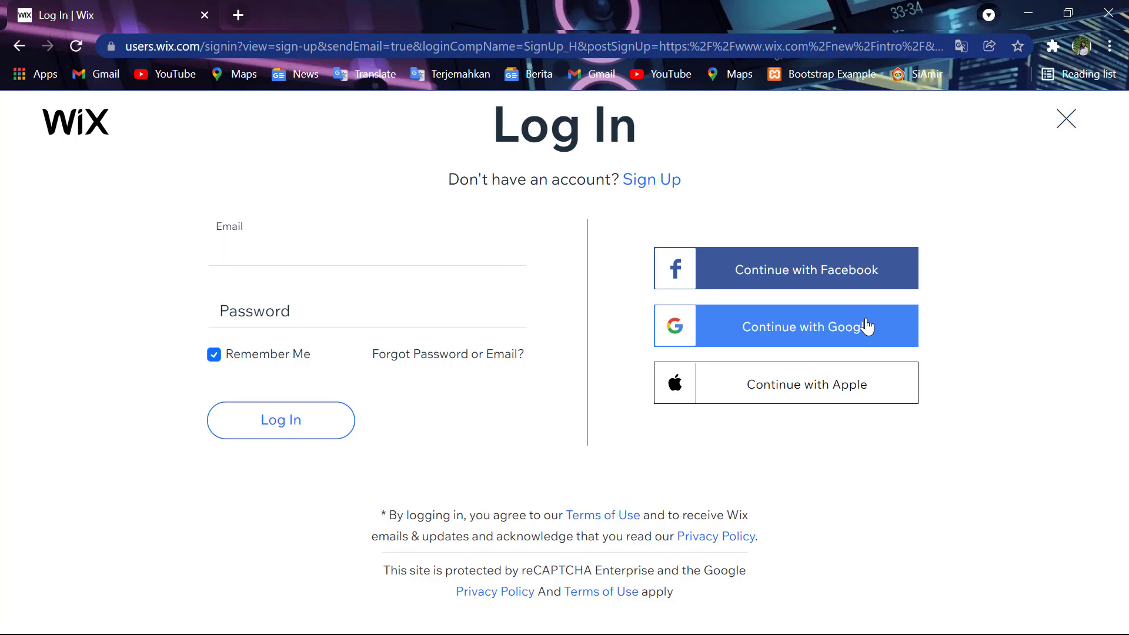
- Sign in to Wix with the Google account to open the My Site 1 dashboard
left_click(866, 326)
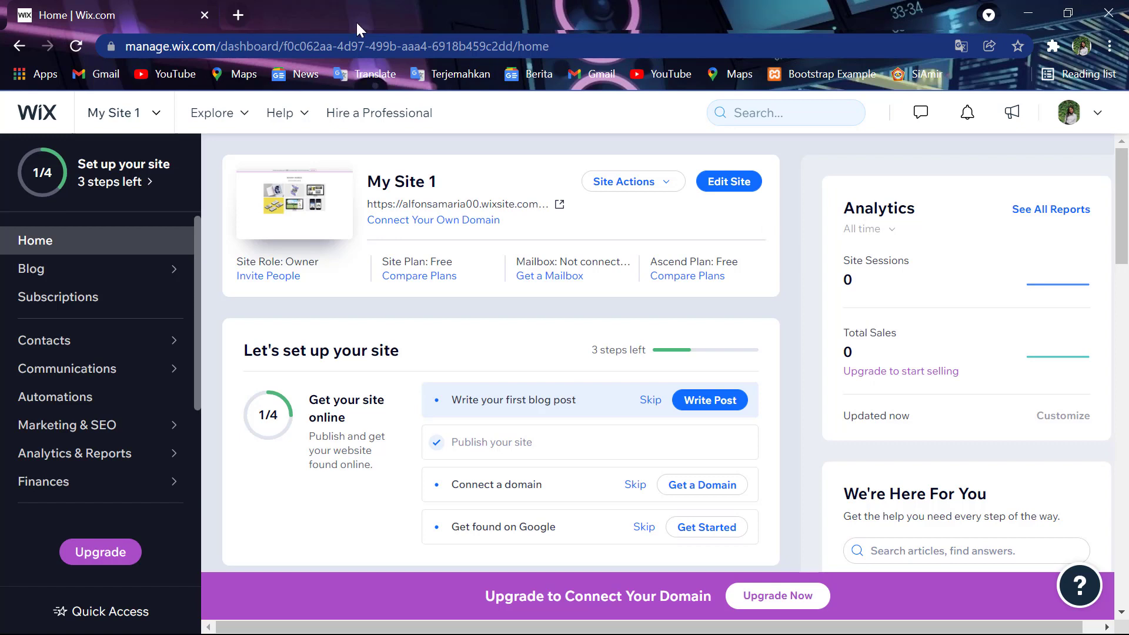
- Start a brand new site from the My Site 1 sites dropdown
left_click(145, 101)
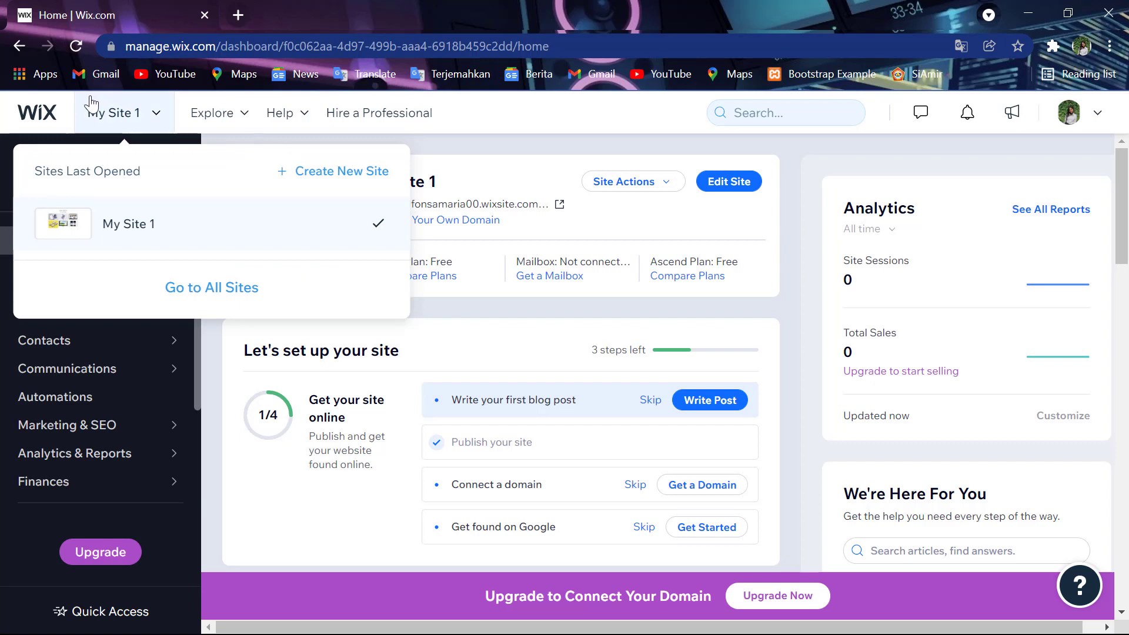
left_click(319, 172)
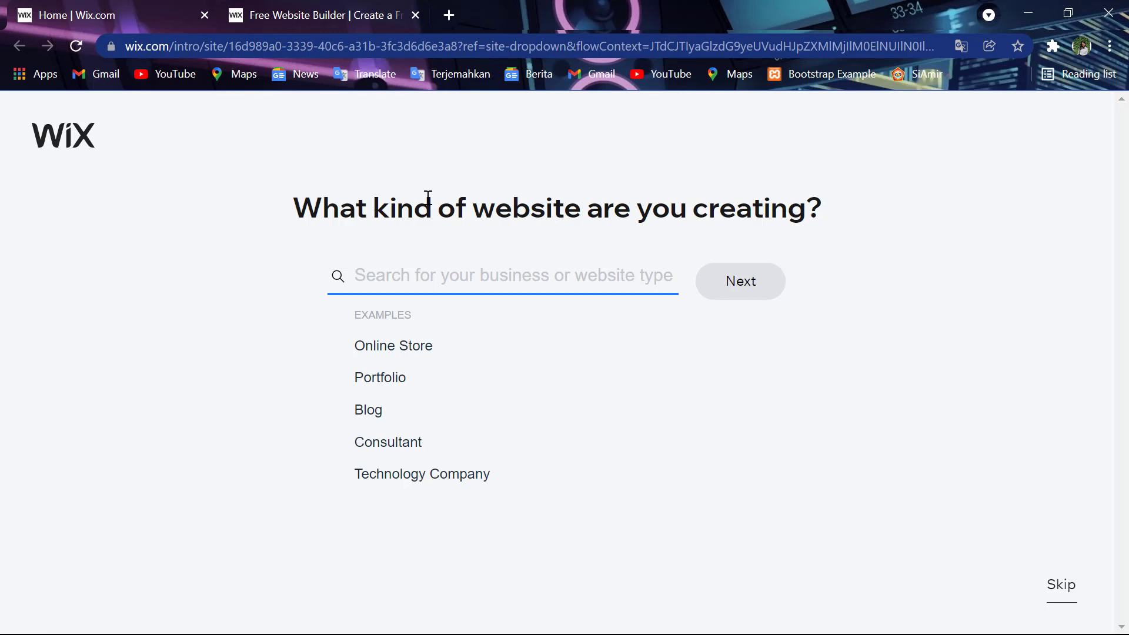
- Choose Portfolio as the website type and opt to edit a ready-made template
left_click(373, 383)
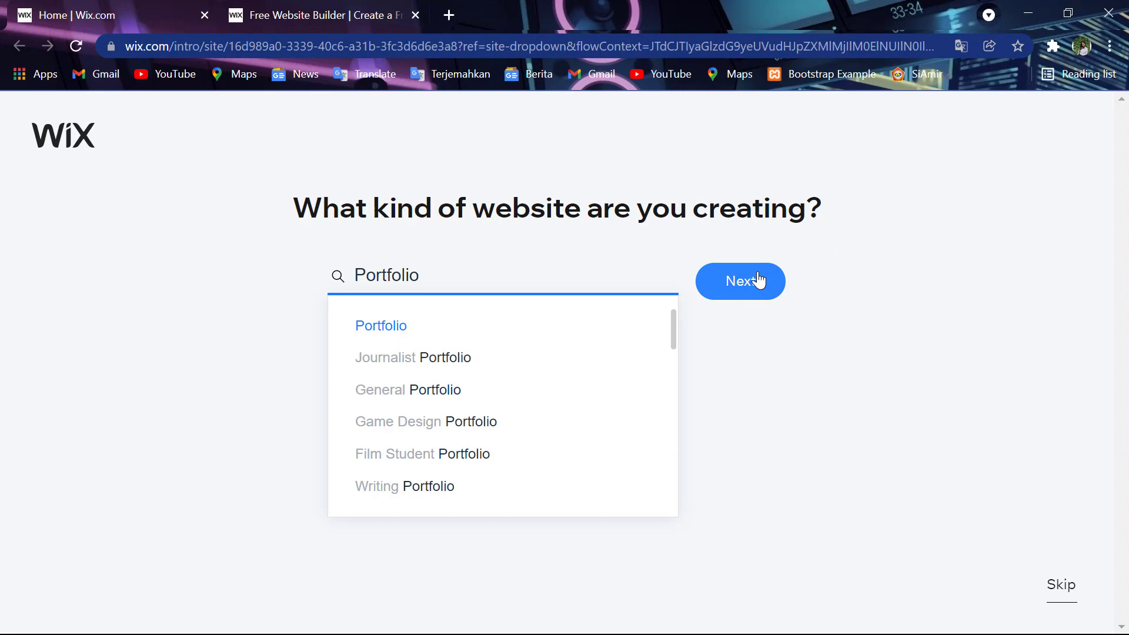
left_click(758, 280)
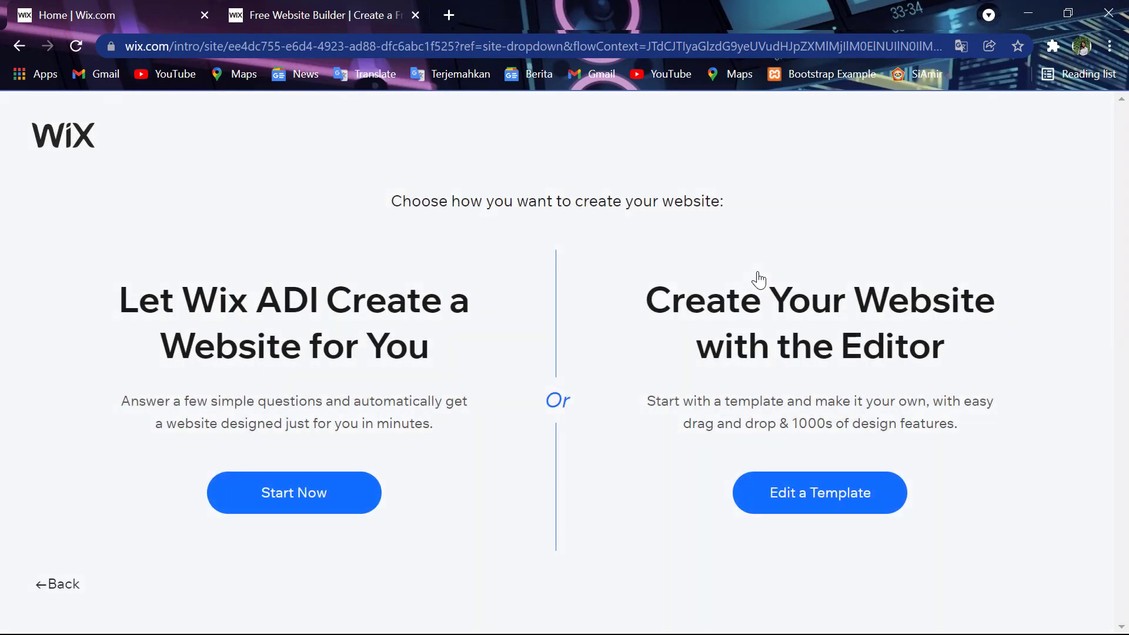
left_click(807, 495)
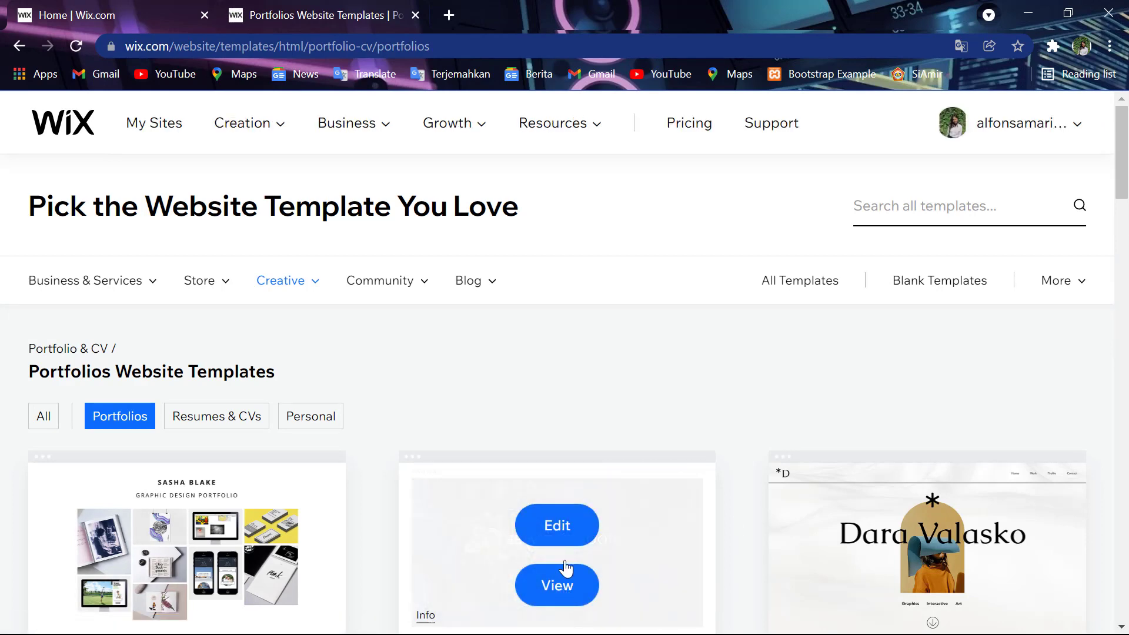
scroll(548, 418, "down", 3)
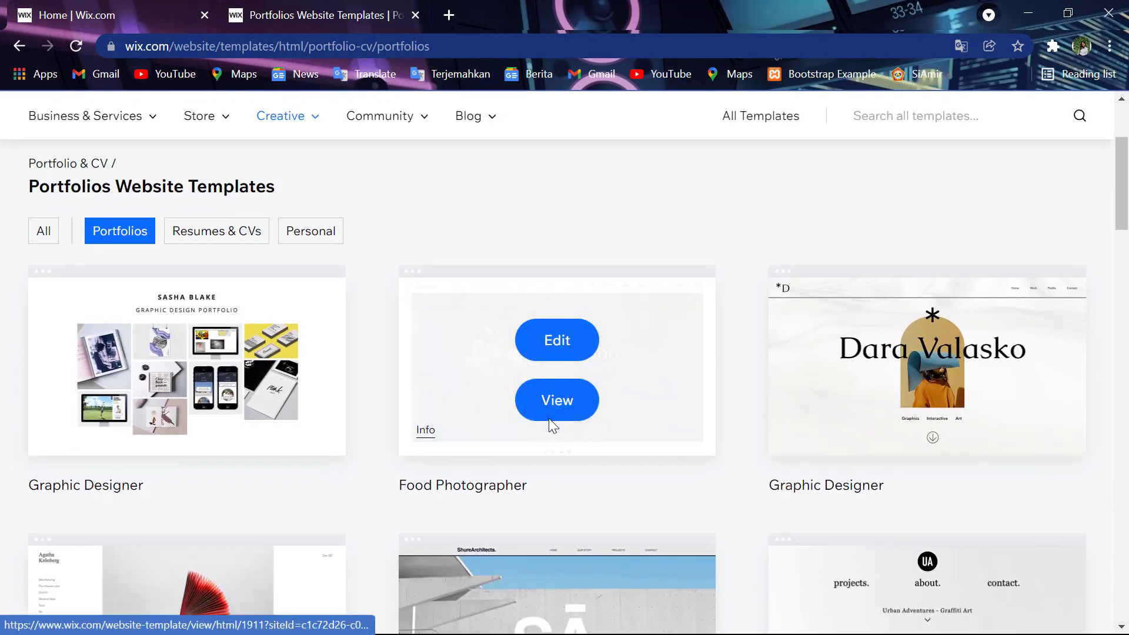
scroll(548, 418, "down", 3)
scroll(548, 418, "down", 3)
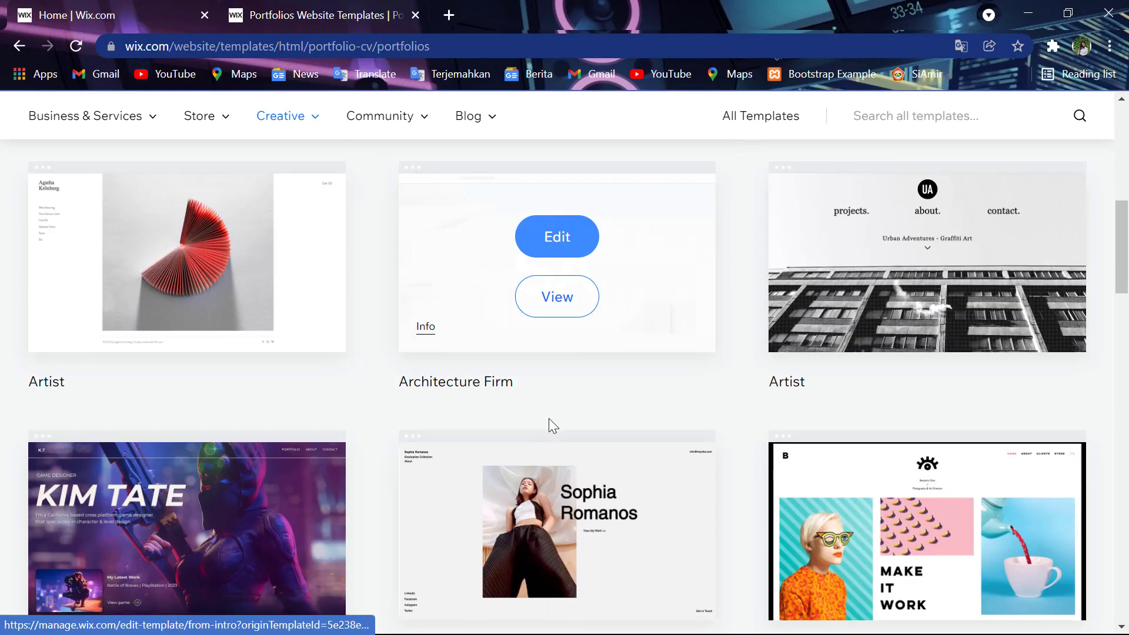
scroll(549, 418, "down", 3)
scroll(548, 418, "down", 4)
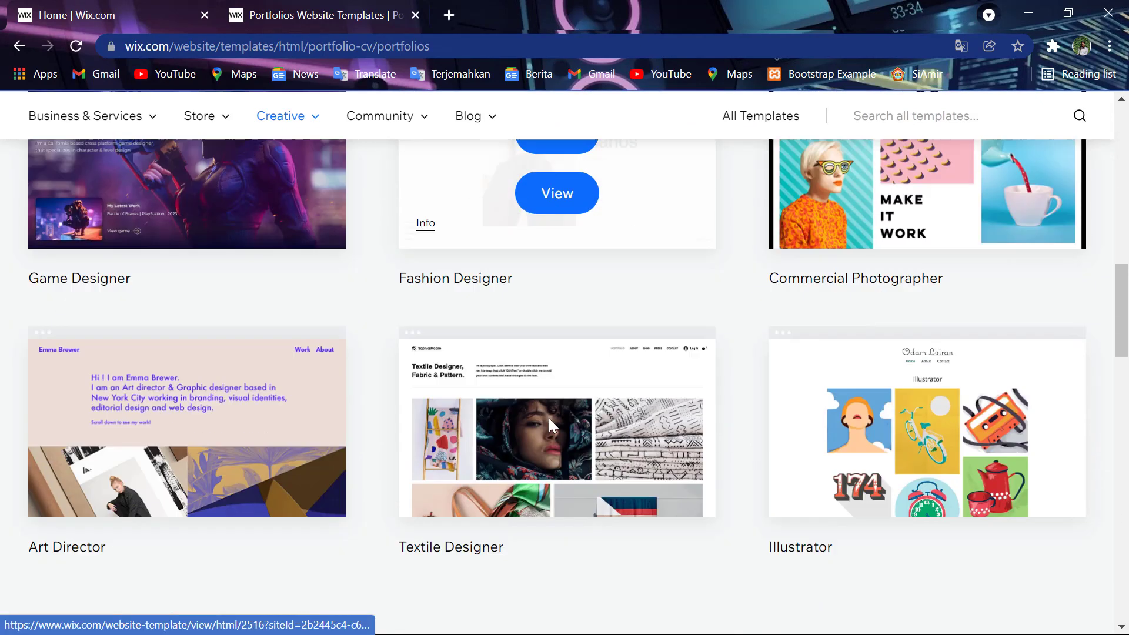
scroll(549, 418, "down", 4)
scroll(548, 418, "down", 4)
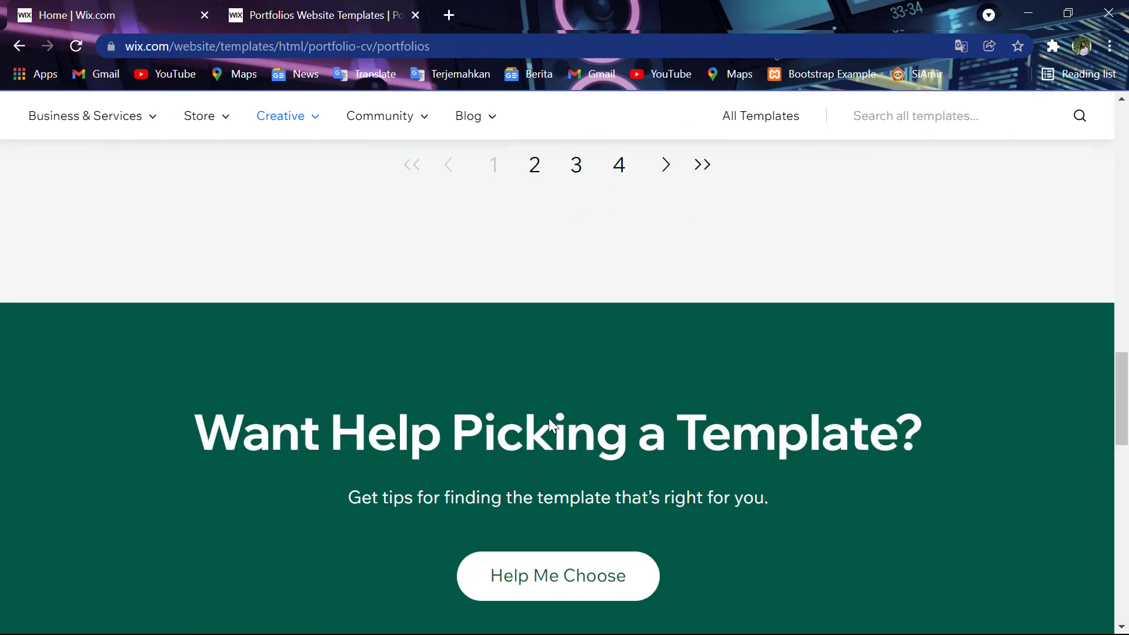
scroll(548, 418, "down", 4)
scroll(551, 424, "down", 1)
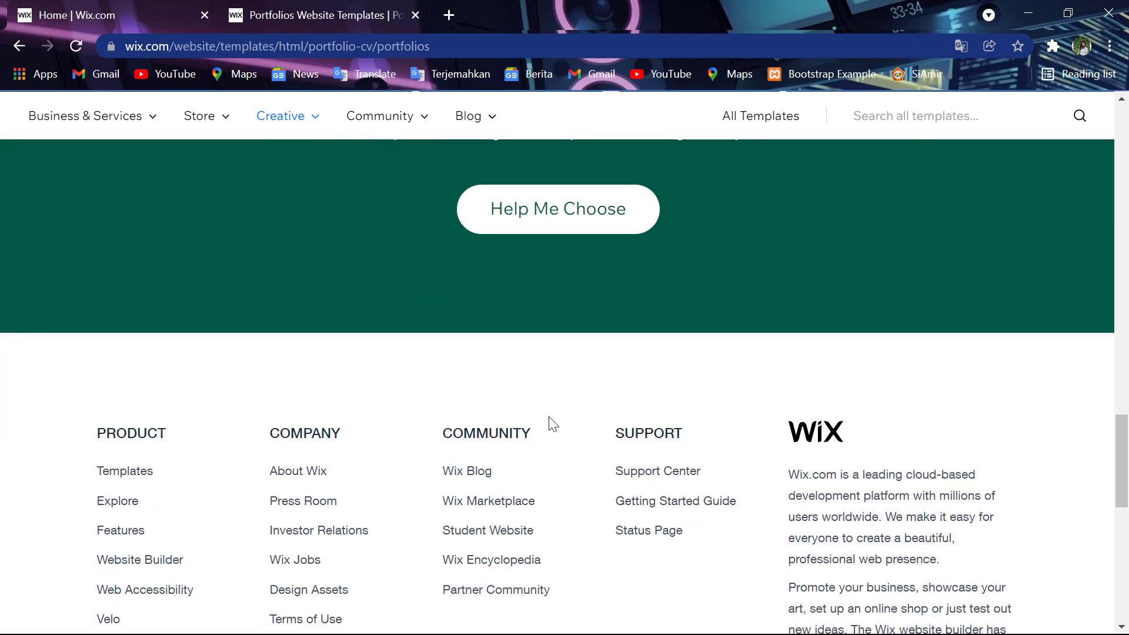
scroll(551, 424, "up", 20)
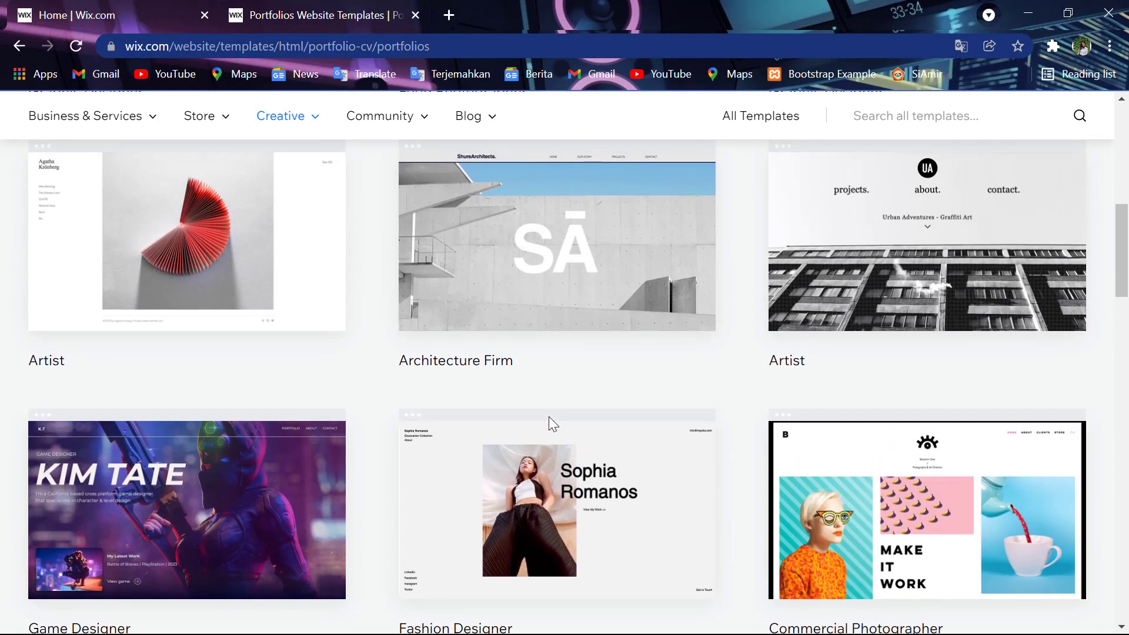
mouse_move(548, 416)
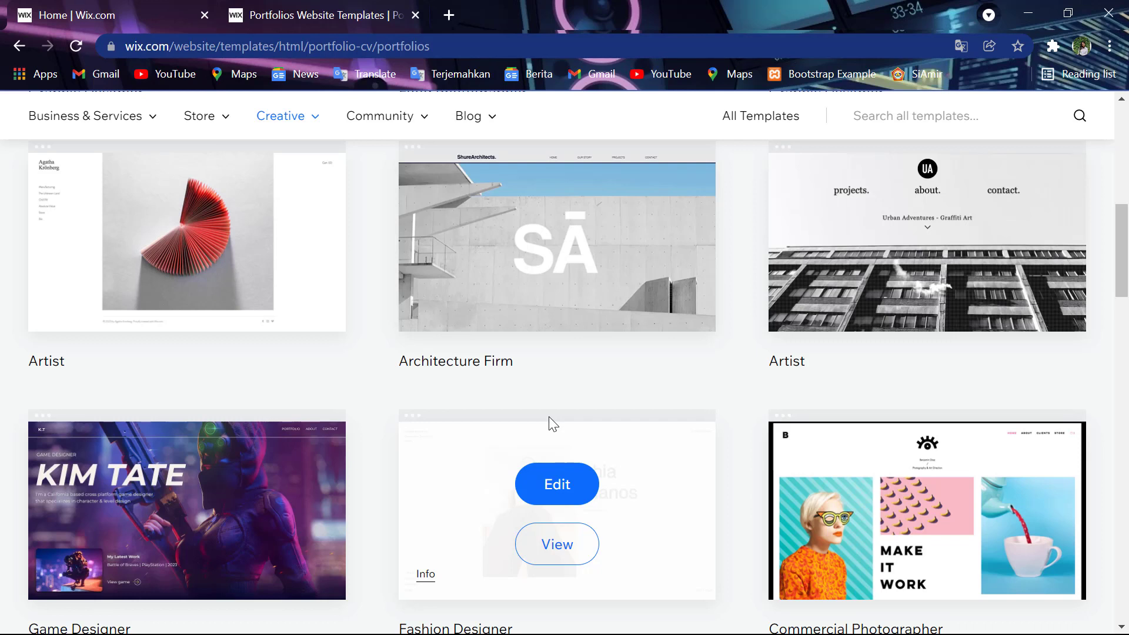
scroll(548, 419, "up", 6)
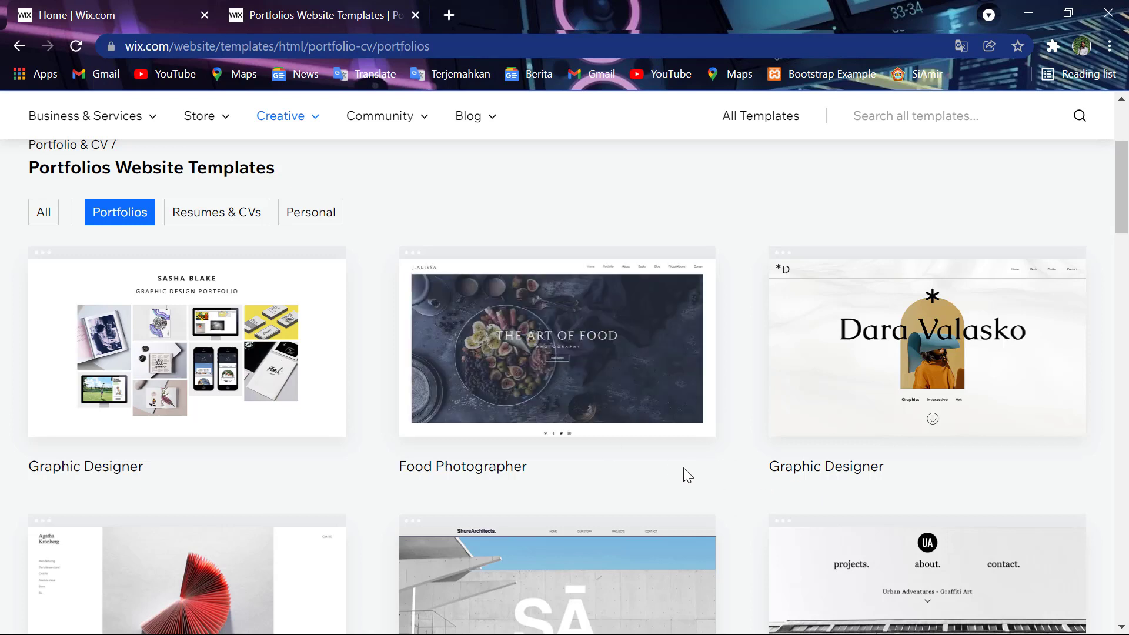
scroll(683, 467, "down", 6)
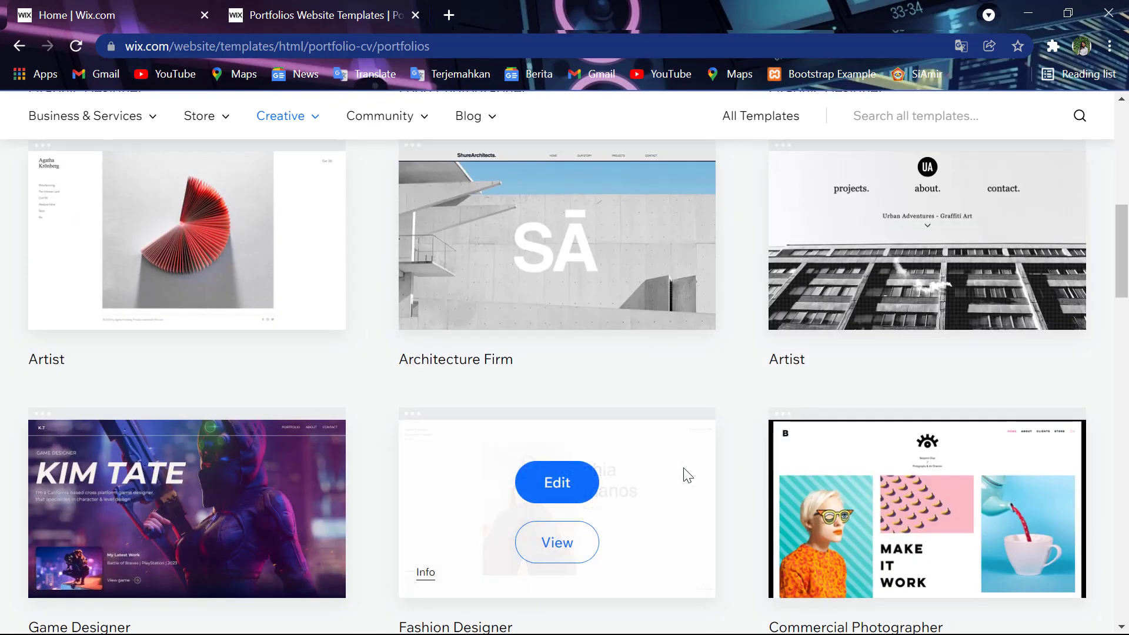
scroll(683, 467, "down", 11)
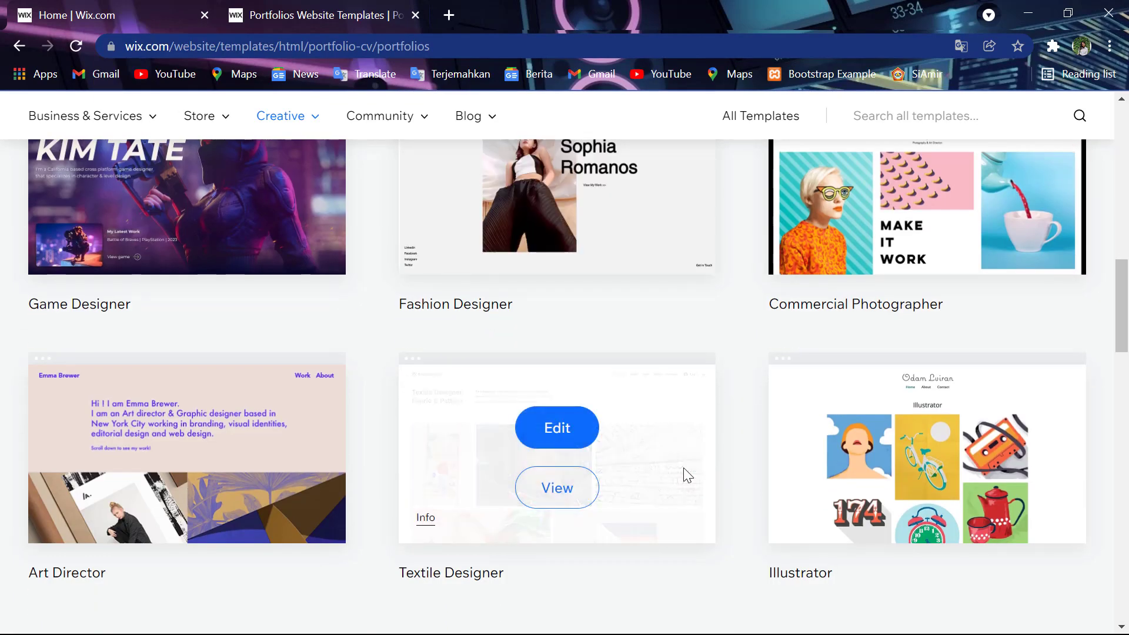
scroll(683, 468, "up", 18)
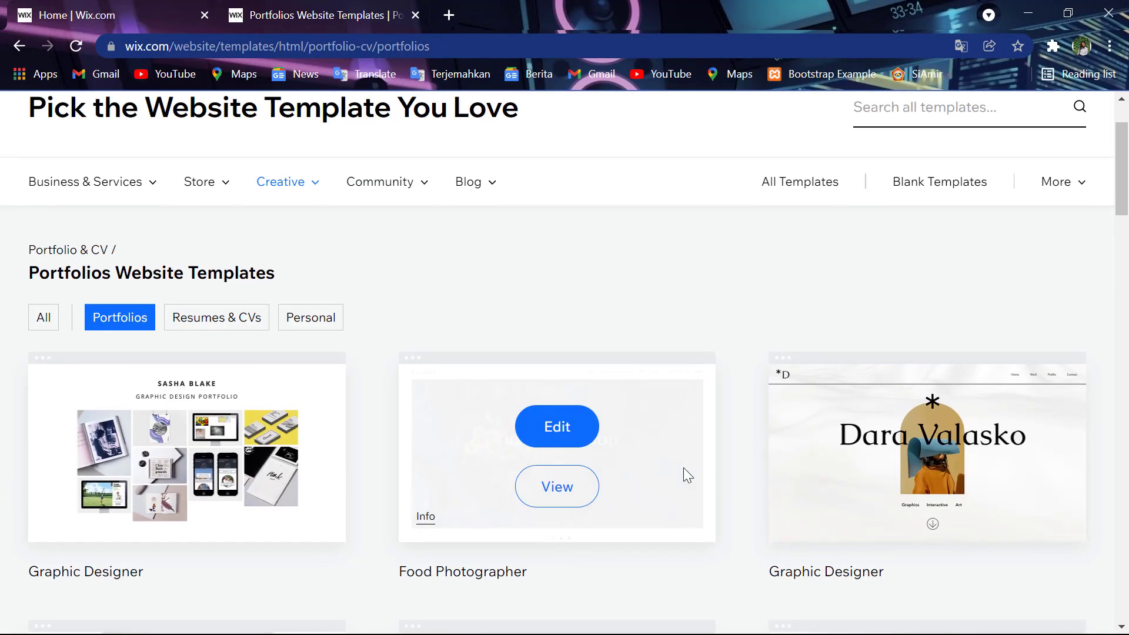
scroll(684, 467, "down", 5)
scroll(683, 467, "down", 7)
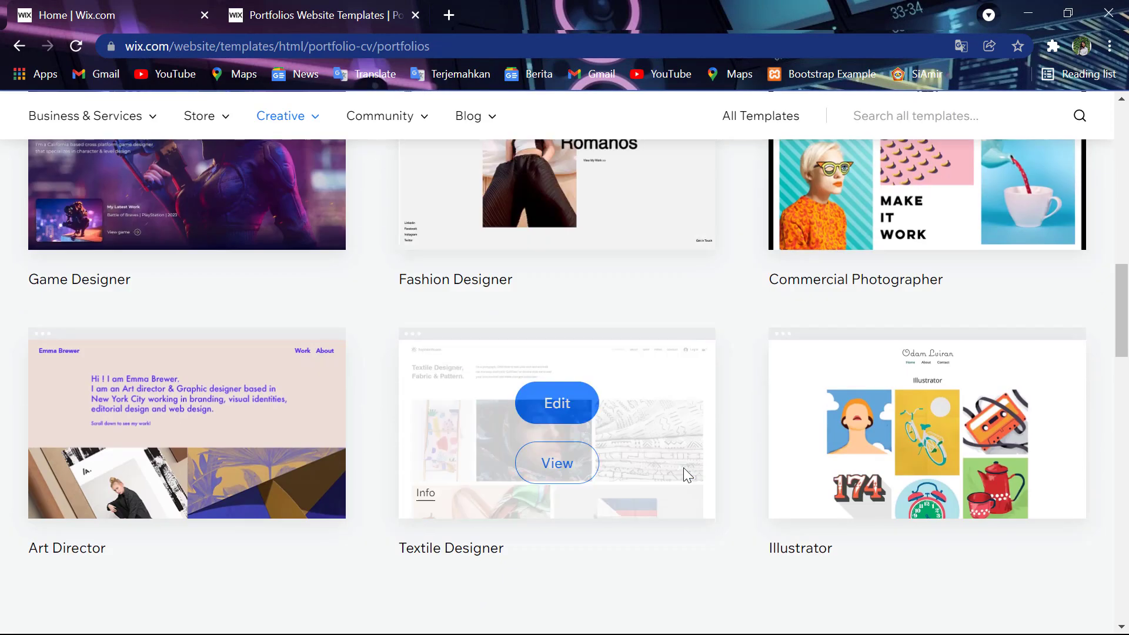
scroll(718, 447, "down", 3)
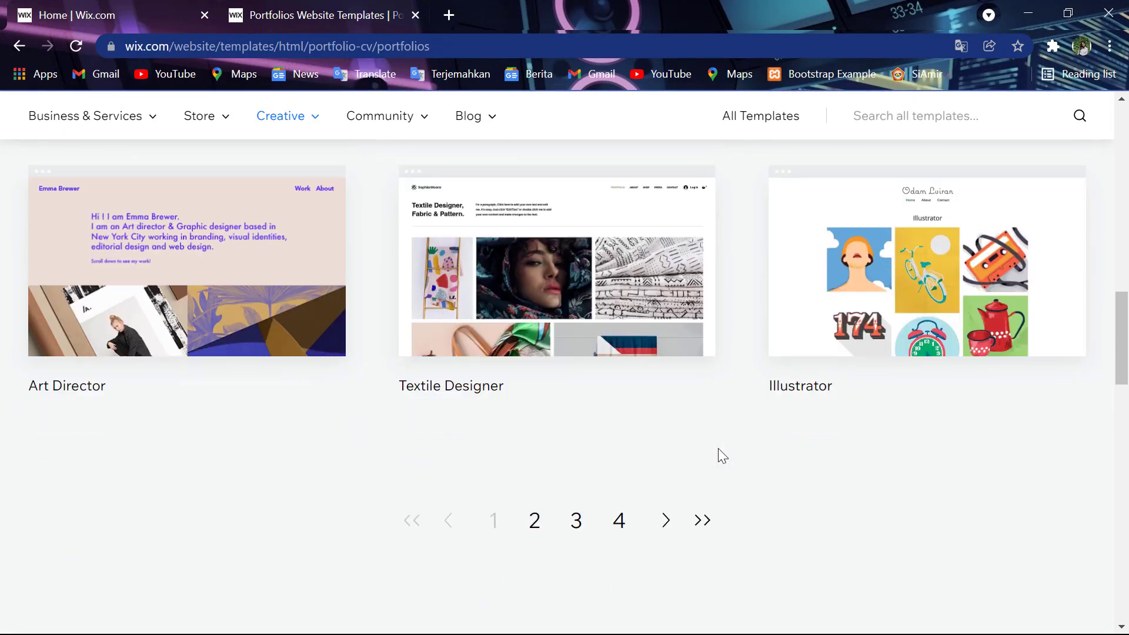
- Browse pages two through four of the Portfolios template gallery
left_click(666, 517)
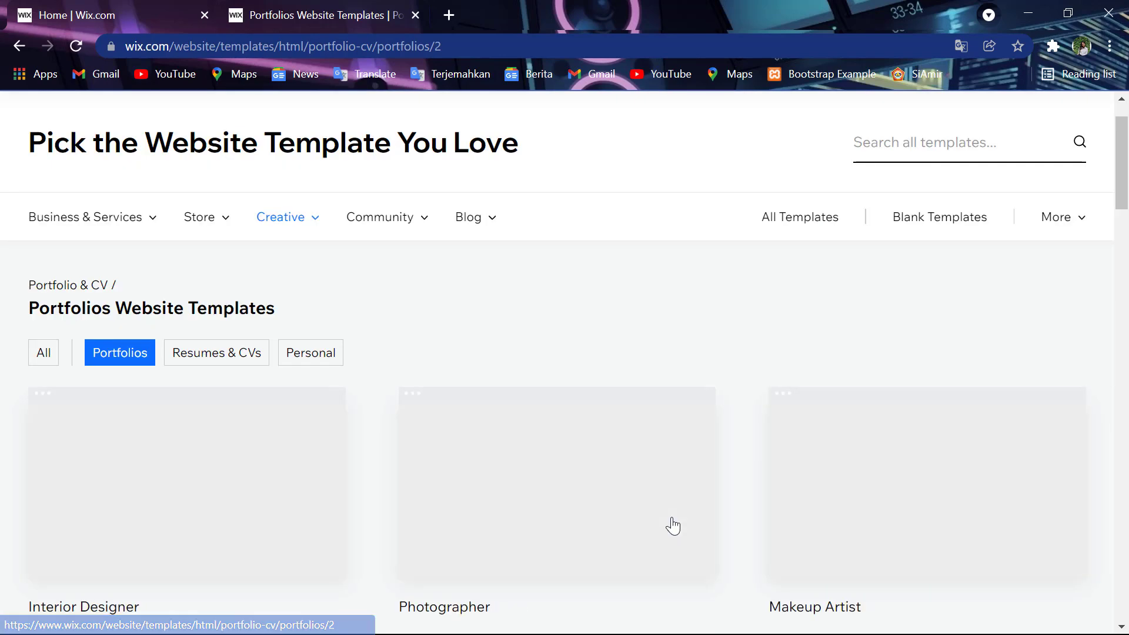
scroll(673, 525, "down", 9)
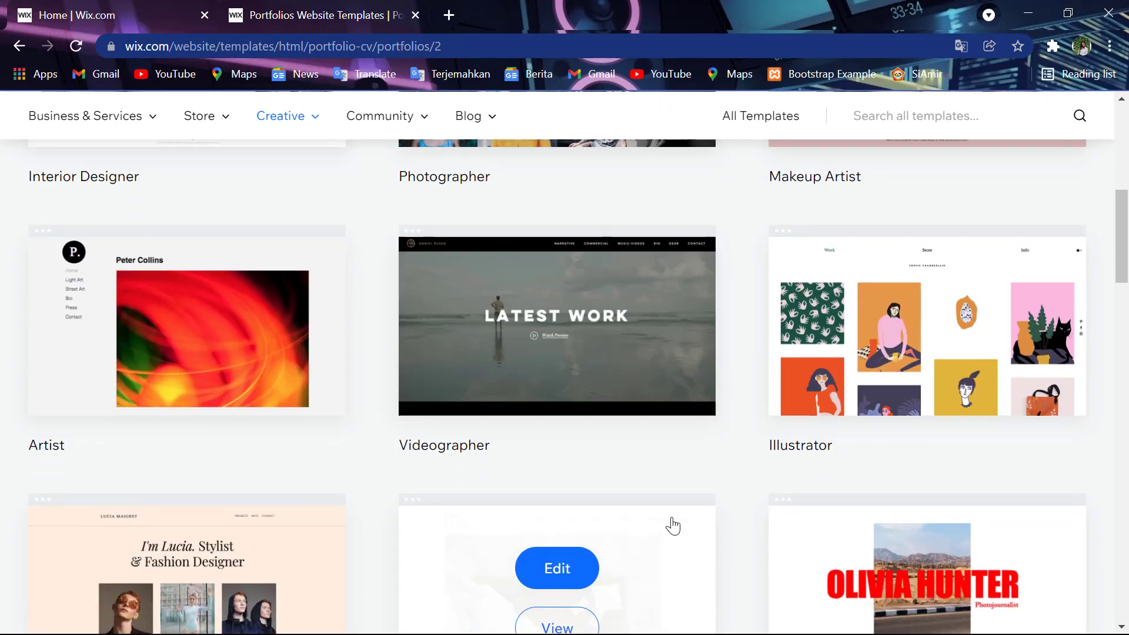
scroll(673, 525, "down", 5)
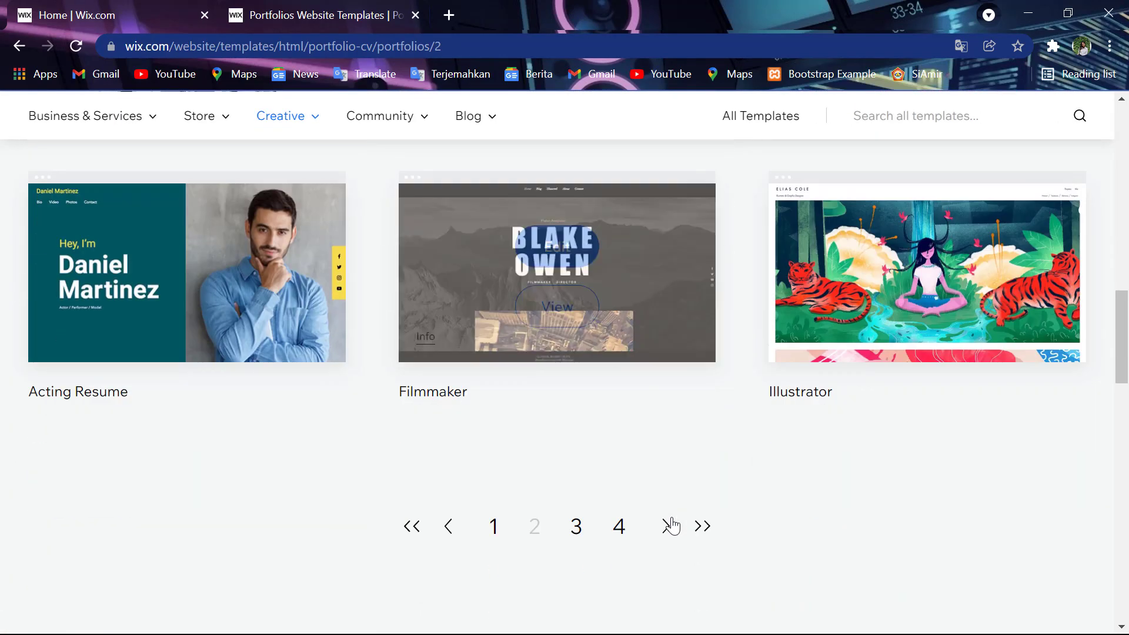
left_click(666, 528)
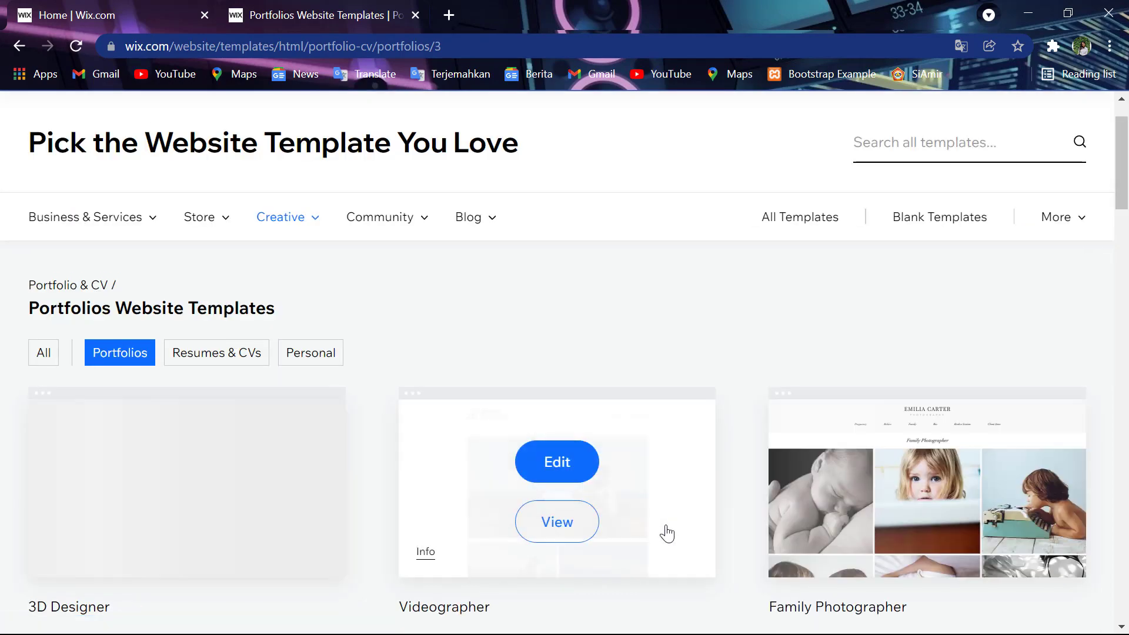
scroll(666, 534, "down", 10)
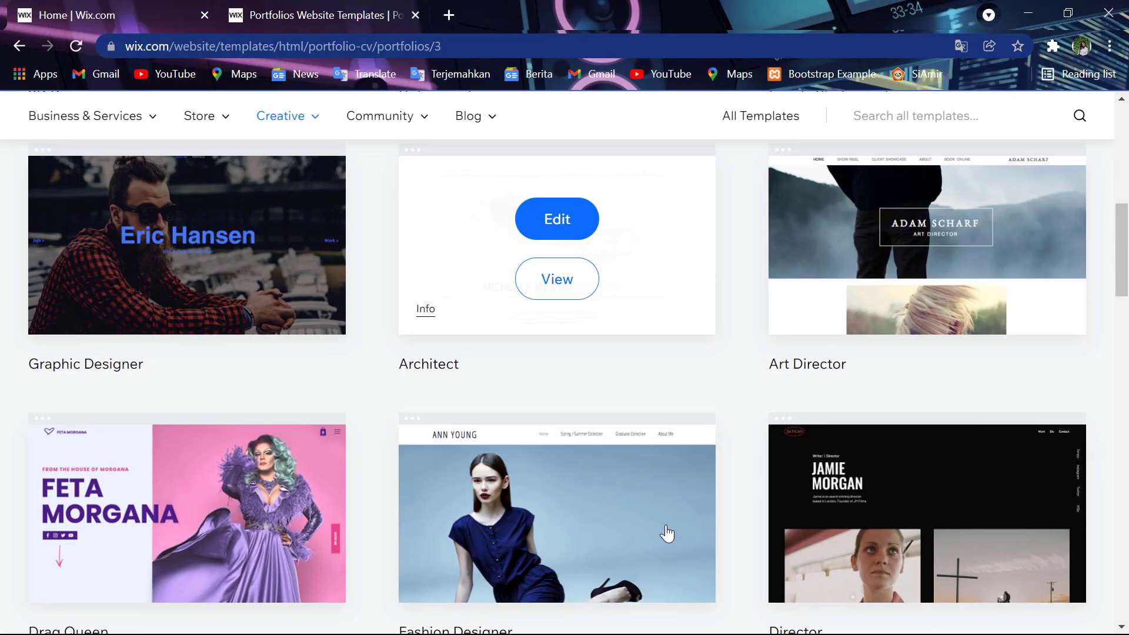
scroll(666, 533, "down", 5)
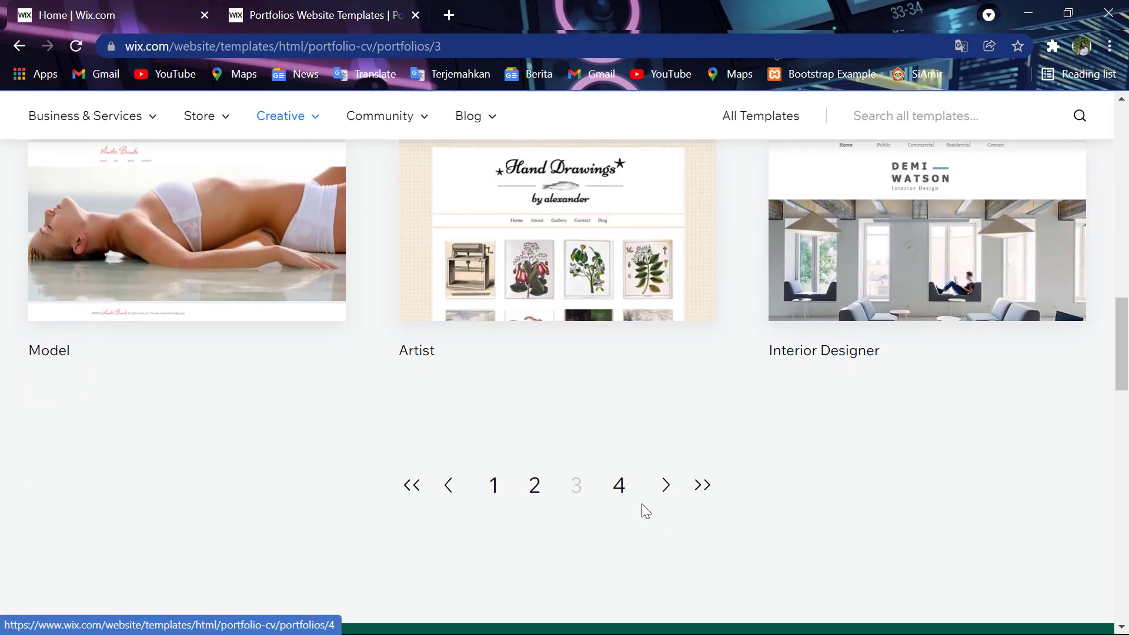
left_click(659, 493)
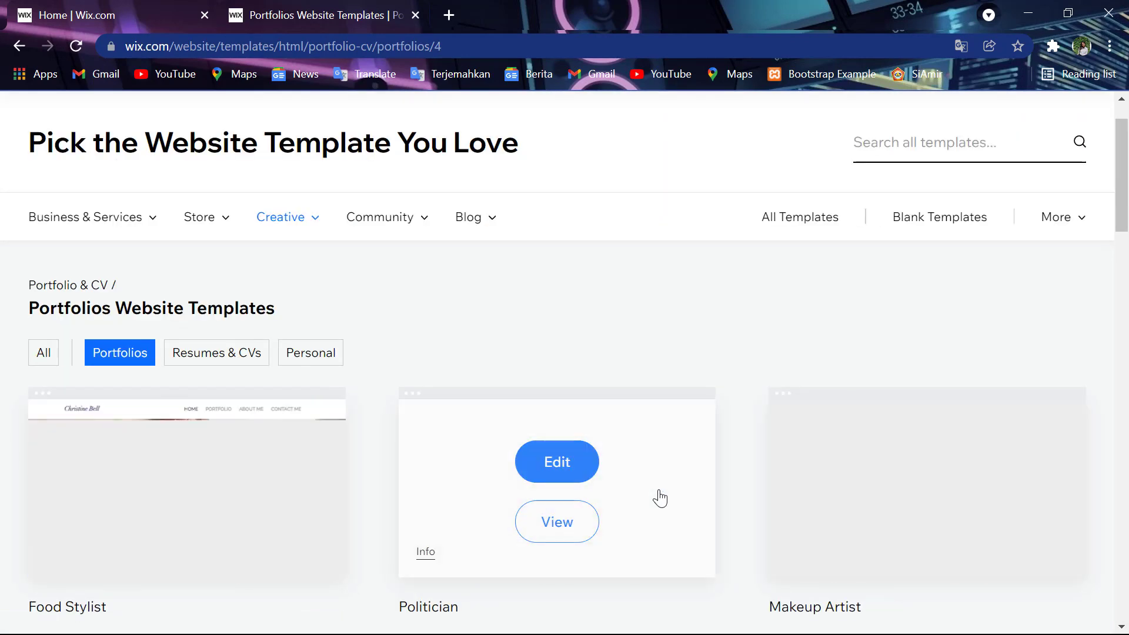
scroll(660, 498, "down", 8)
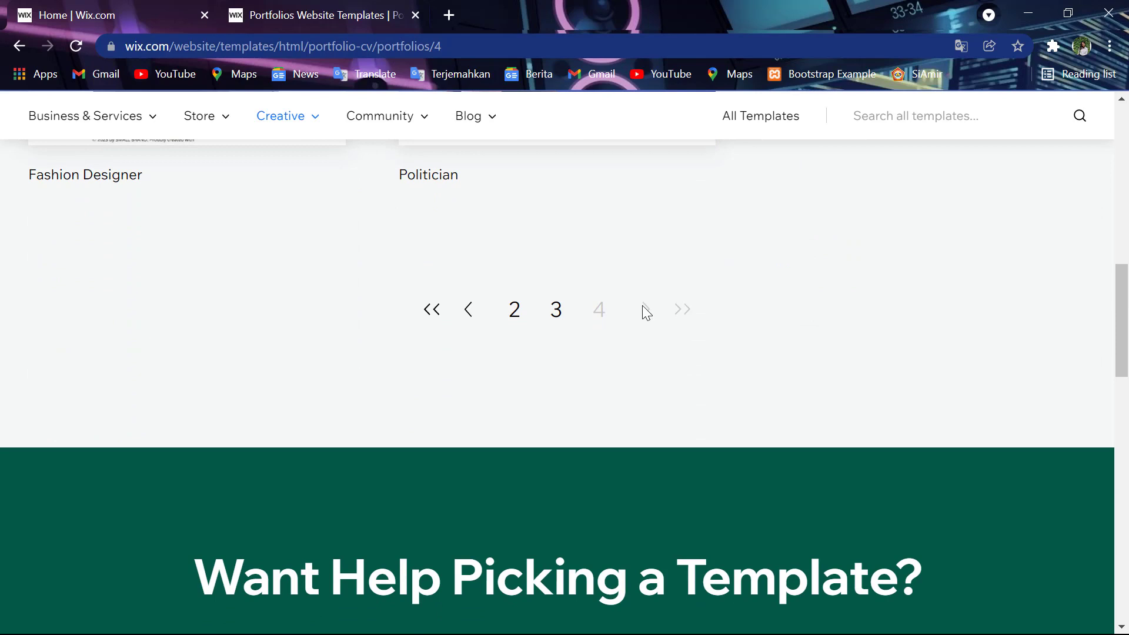
- Go back through page three to the first page of Portfolios templates and scan its grid
left_click(472, 311)
scroll(469, 303, "down", 1)
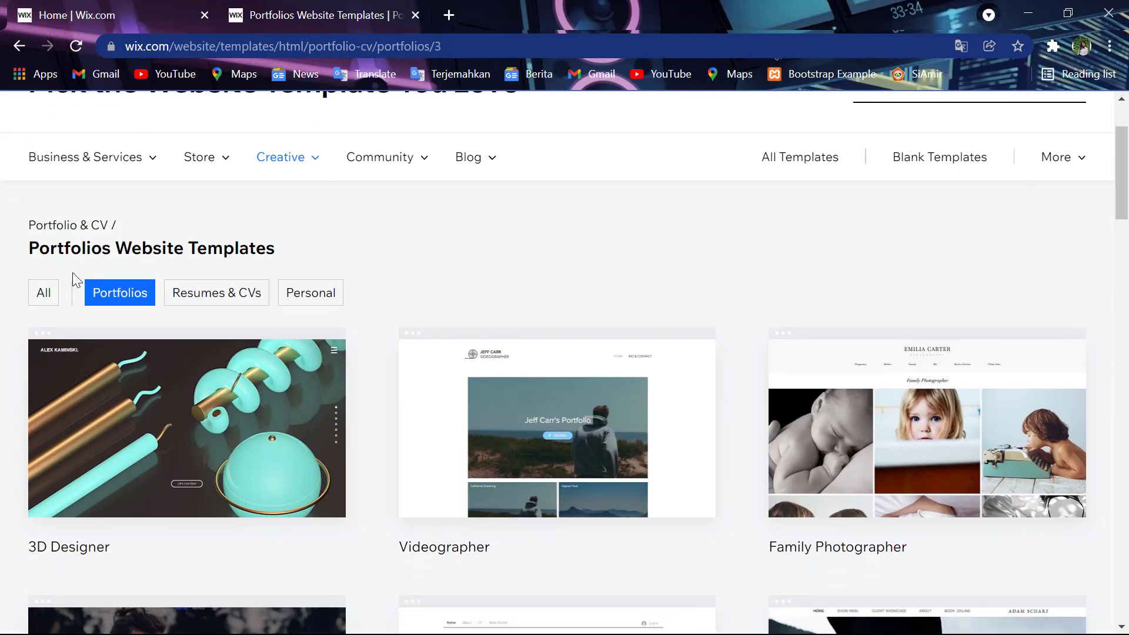
scroll(318, 337, "down", 11)
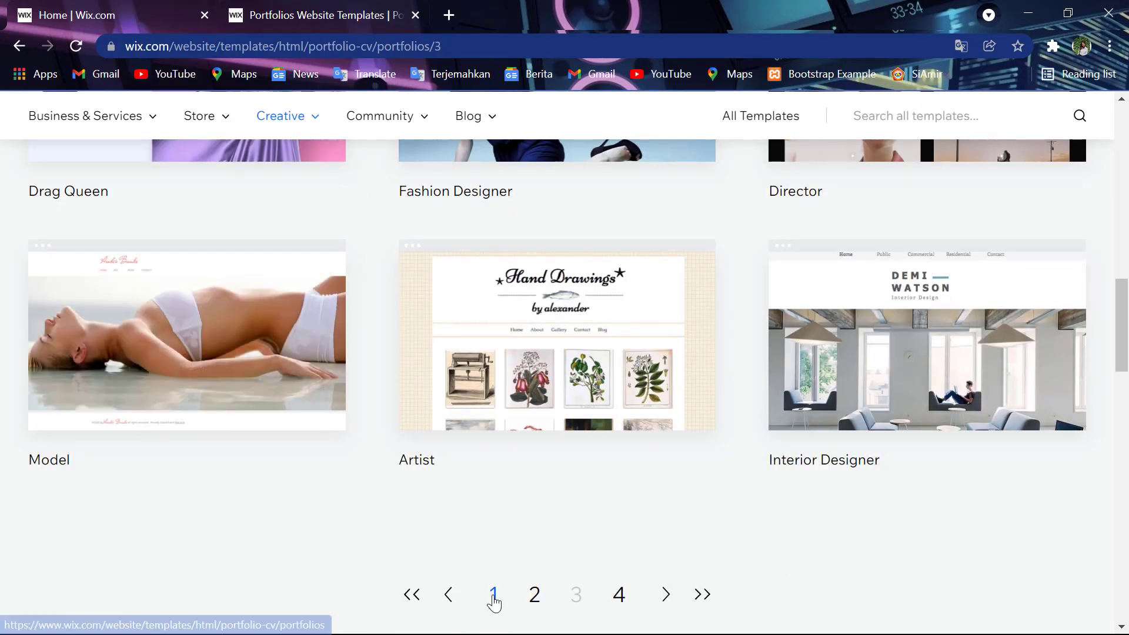
left_click(494, 595)
scroll(499, 422, "down", 5)
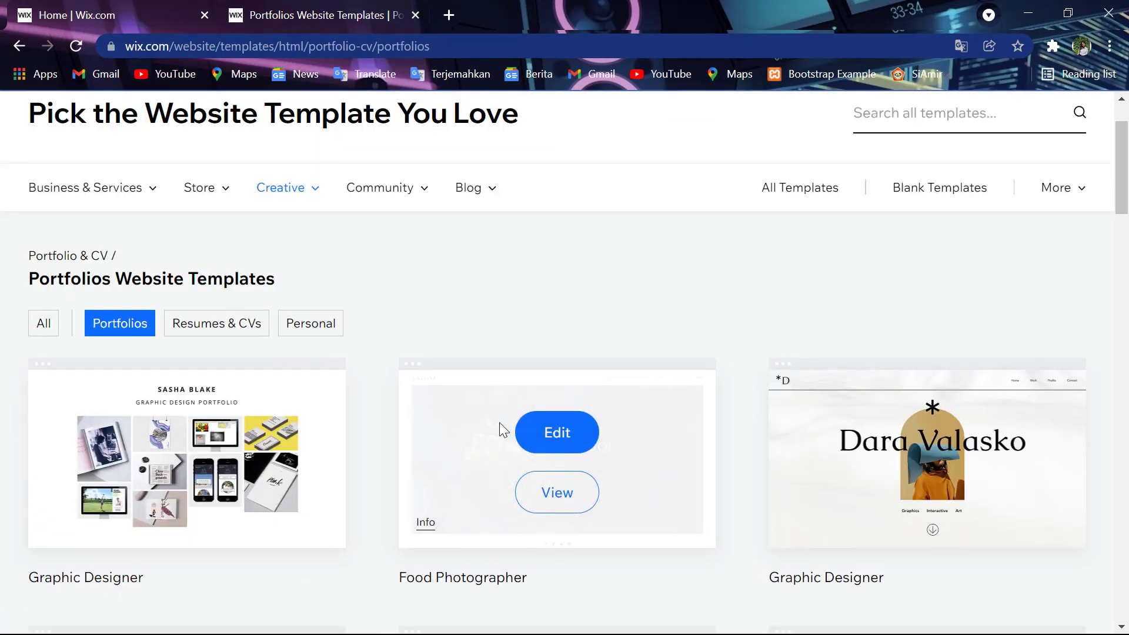
scroll(499, 422, "down", 3)
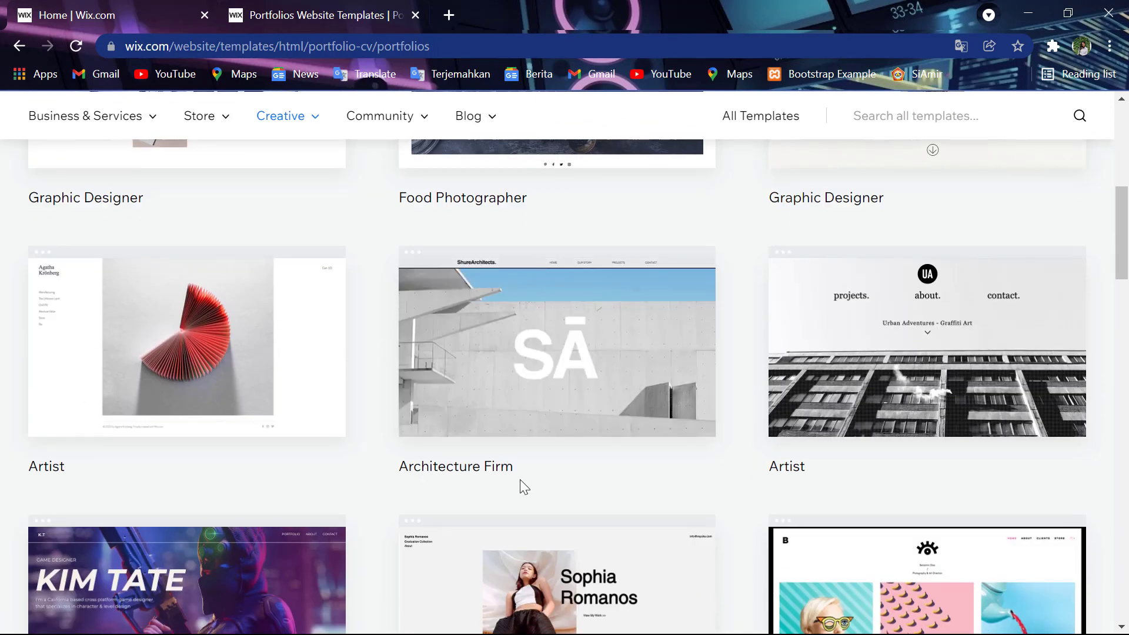
scroll(520, 481, "down", 5)
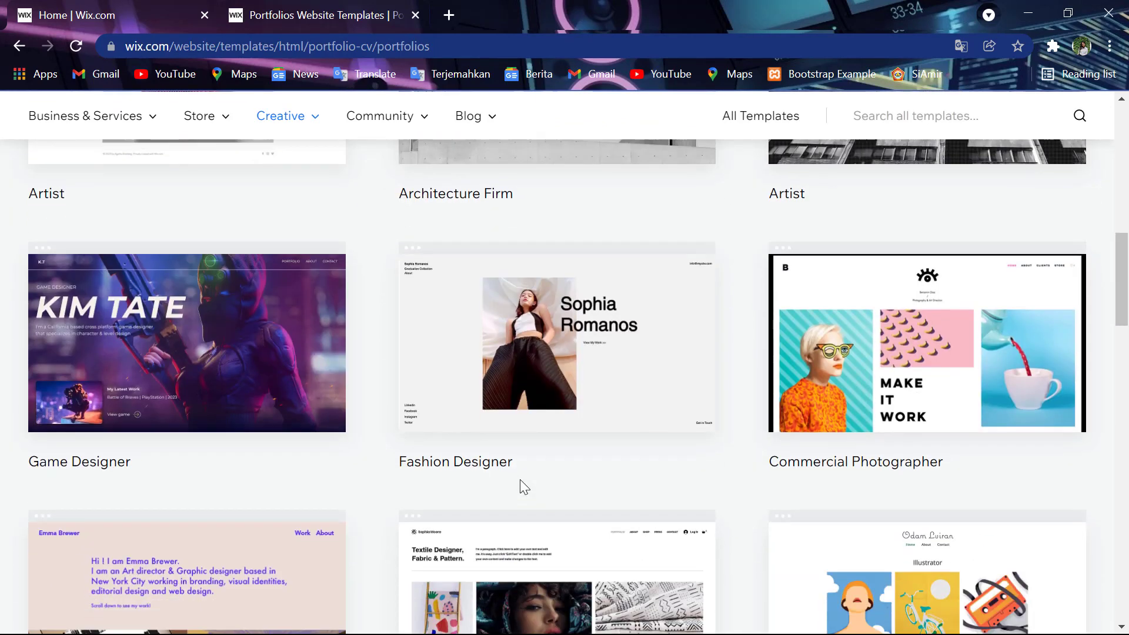
scroll(519, 479, "down", 7)
scroll(520, 478, "up", 4)
scroll(520, 479, "up", 12)
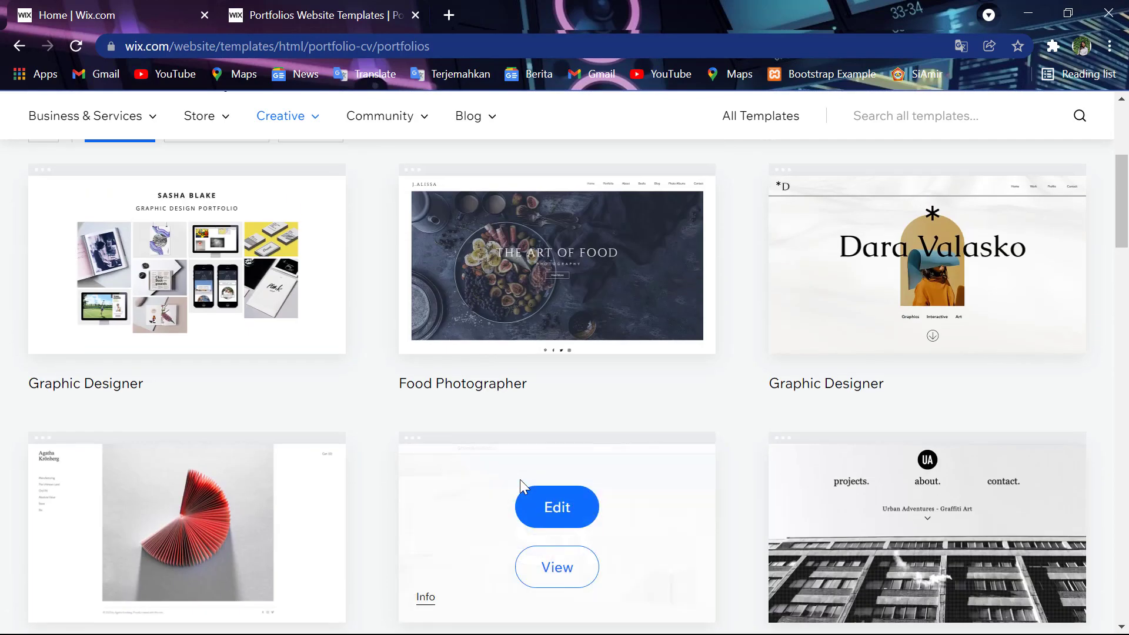
scroll(520, 479, "up", 2)
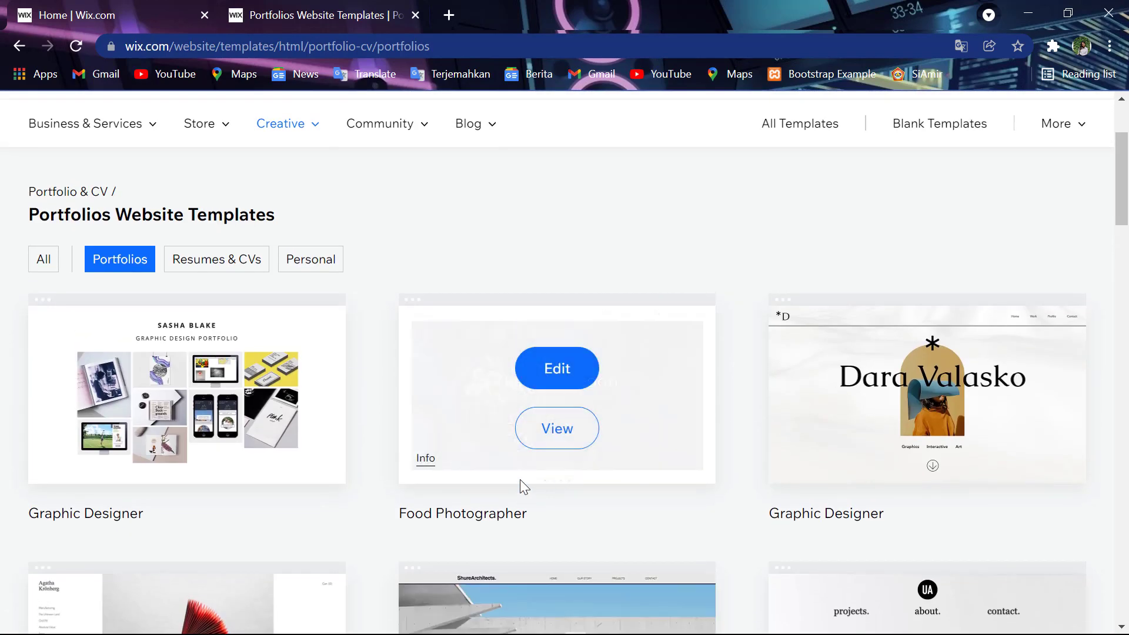
- Filter the gallery to Resumes & CVs and open the Creative CV template for editing
left_click(245, 259)
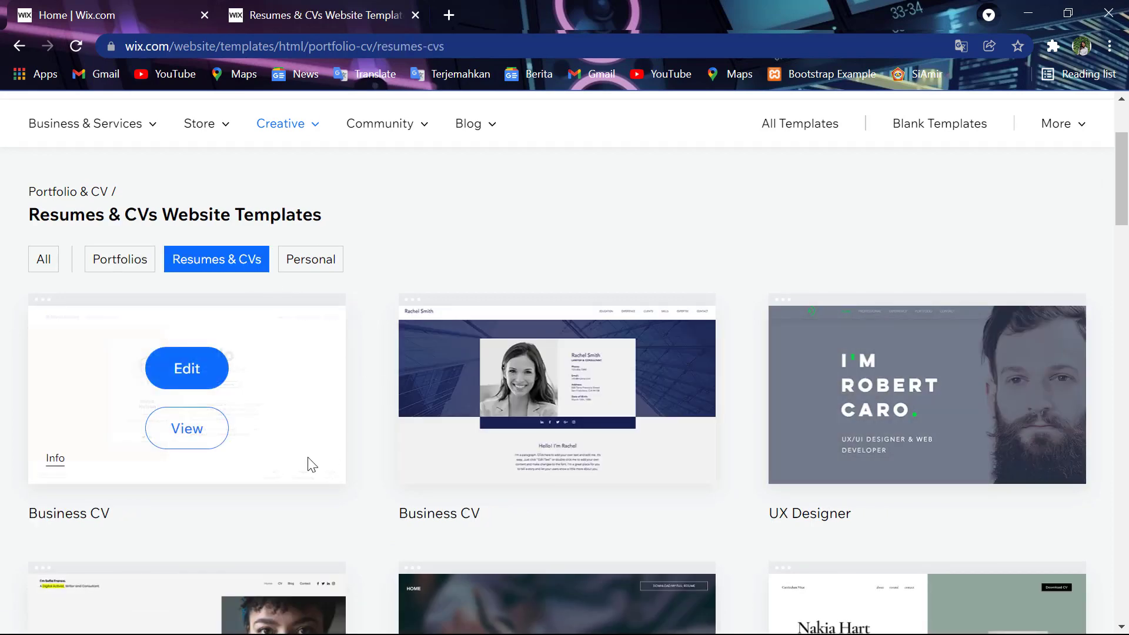
scroll(308, 456, "down", 5)
scroll(308, 458, "down", 5)
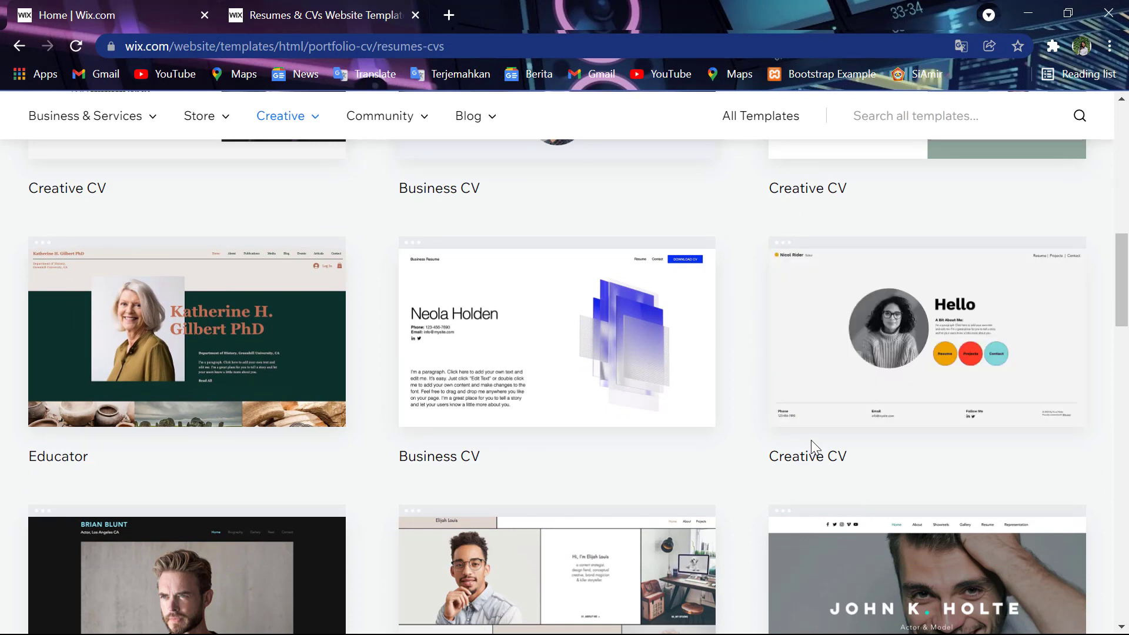
mouse_move(1000, 287)
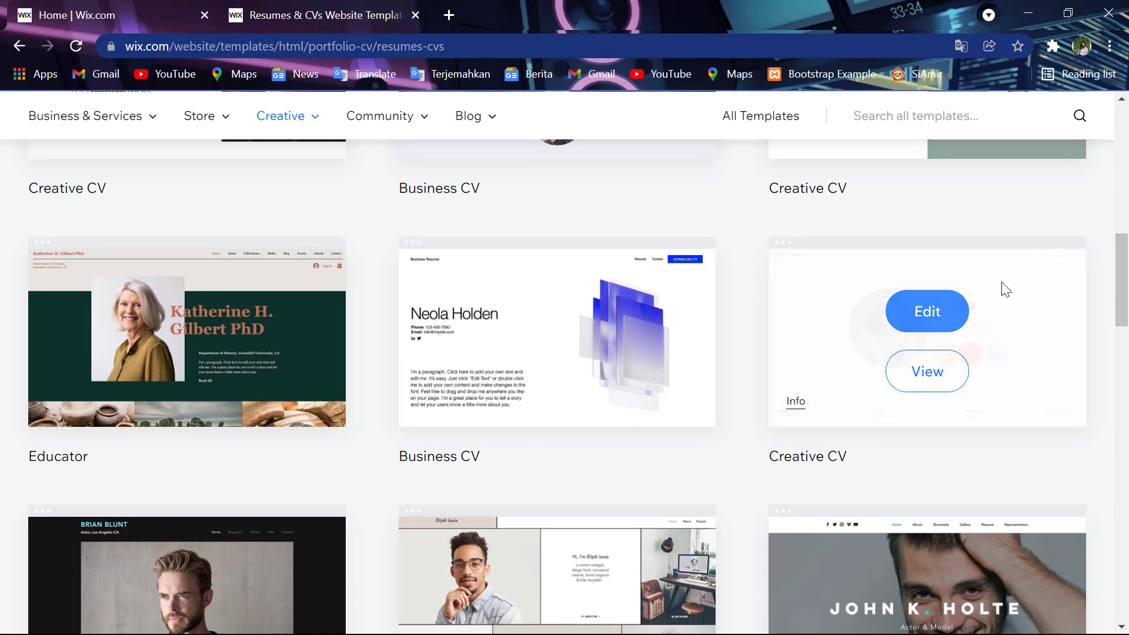
left_click(939, 312)
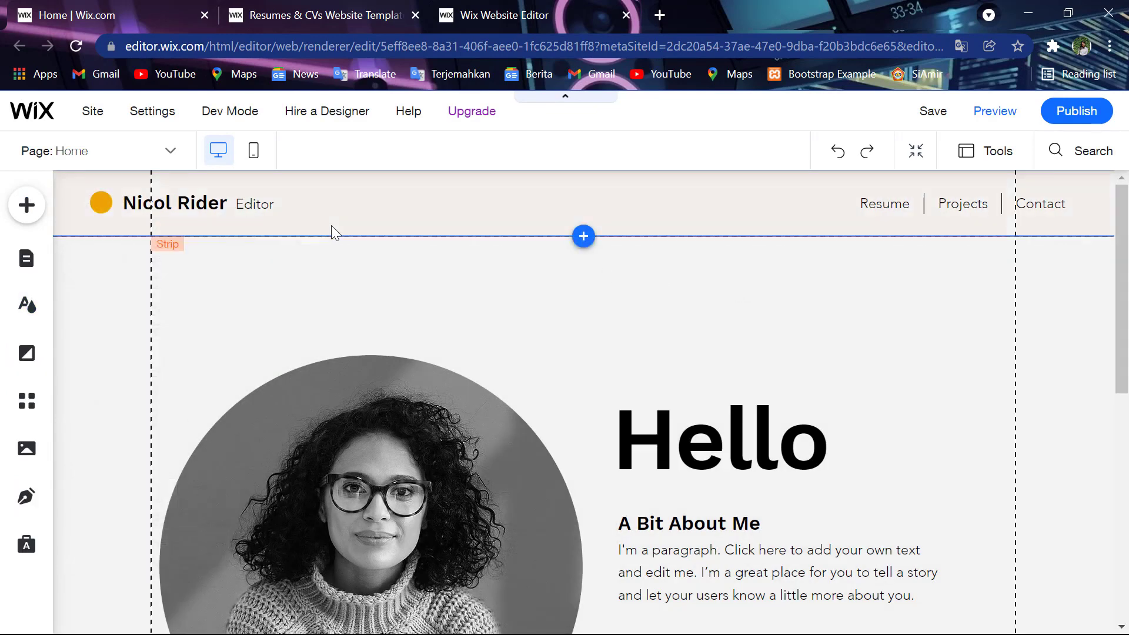
- Select the header name text once the Creative CV template loads in the Editor
left_click(193, 204)
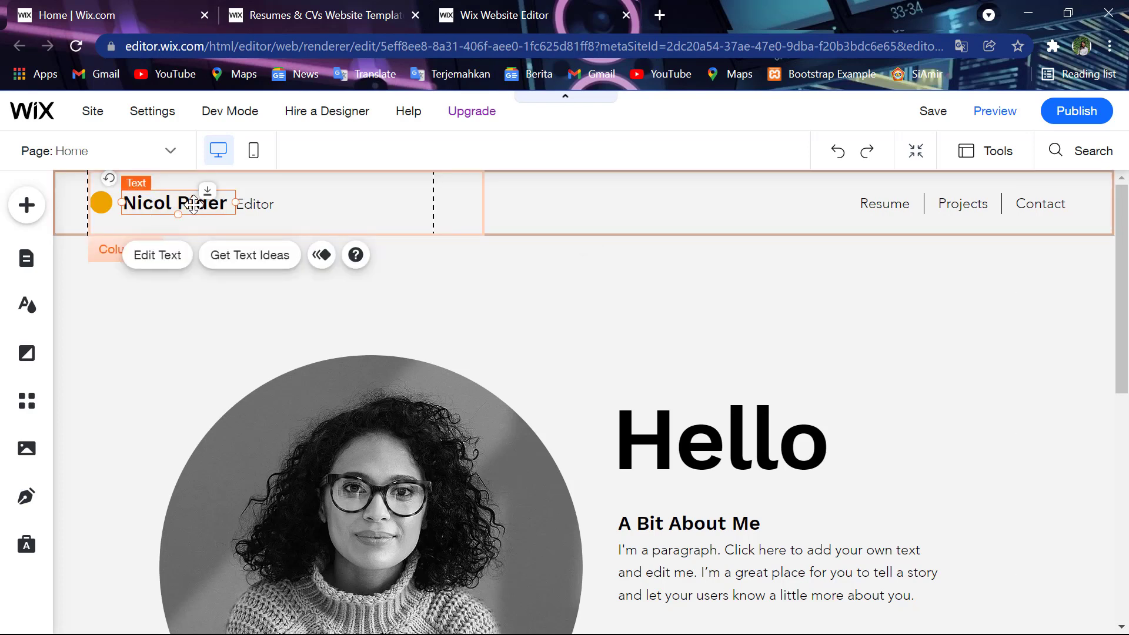
- Replace the header name with the owner's name at font size 9, widened to fit one line
double_click(193, 203)
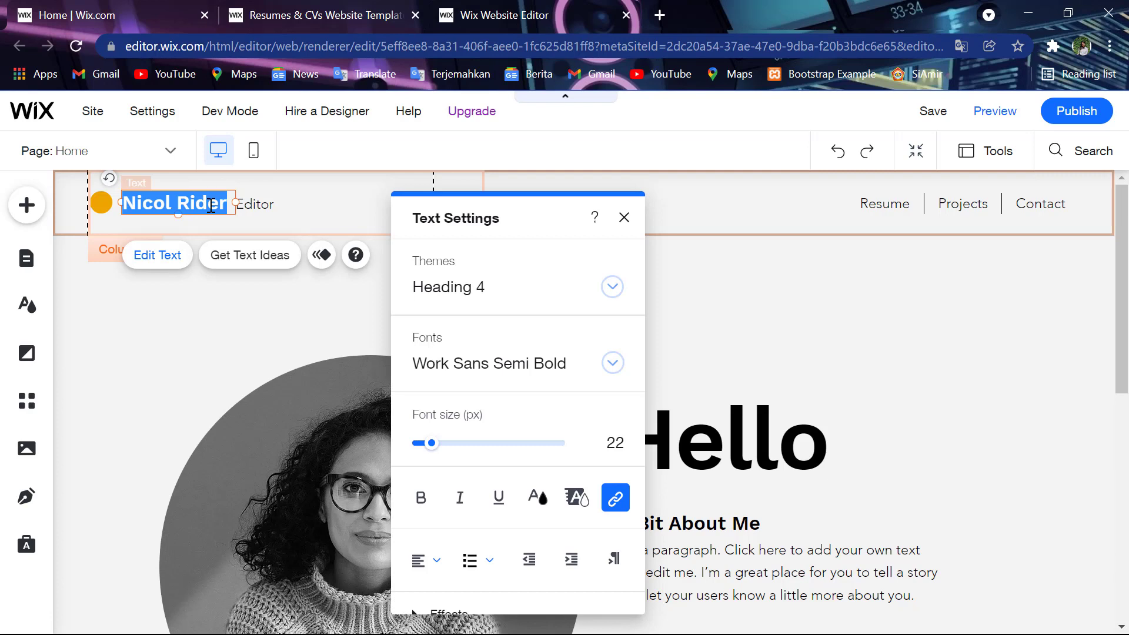
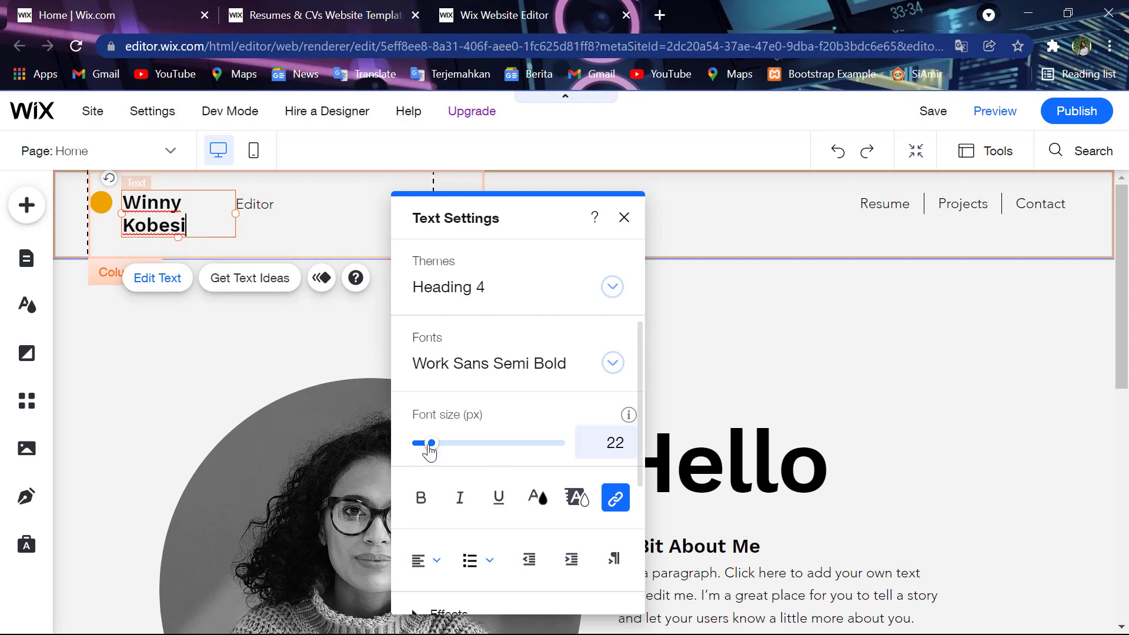
left_click_drag(430, 446, 428, 446)
left_click_drag(426, 450, 422, 450)
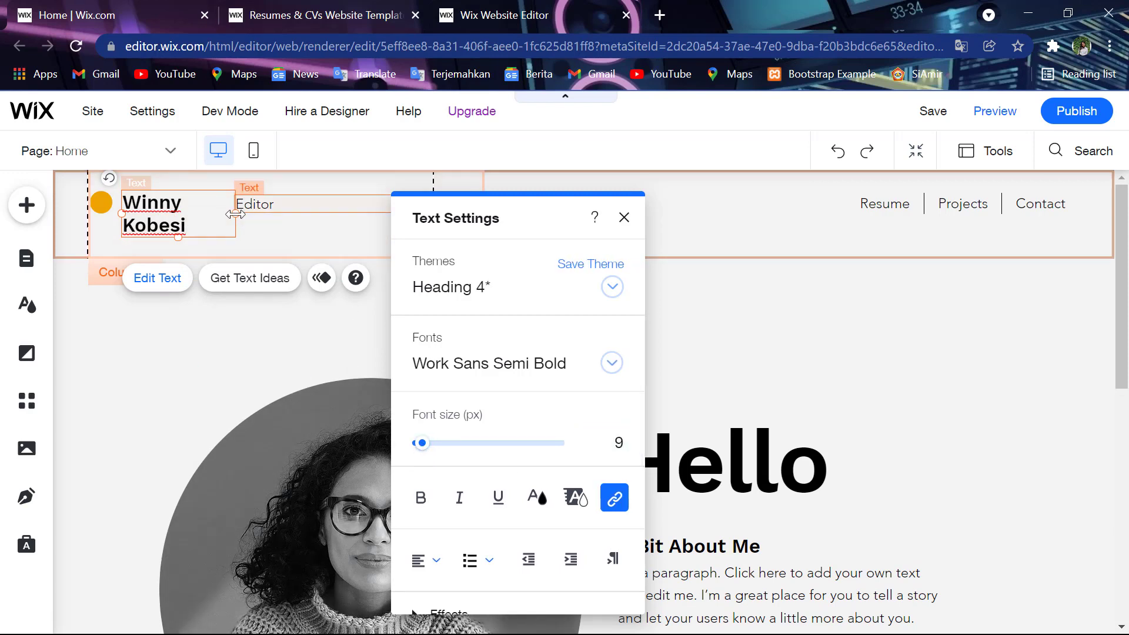
left_click_drag(248, 218, 256, 218)
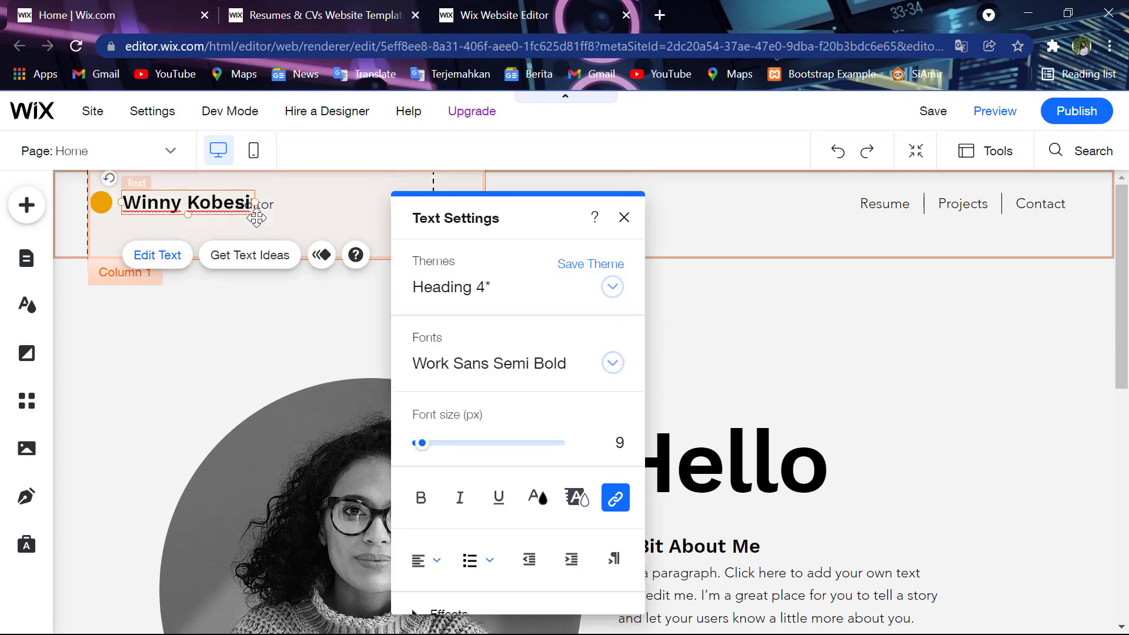
- Move the Editor label to the right of the new name so they no longer overlap
left_click(274, 207)
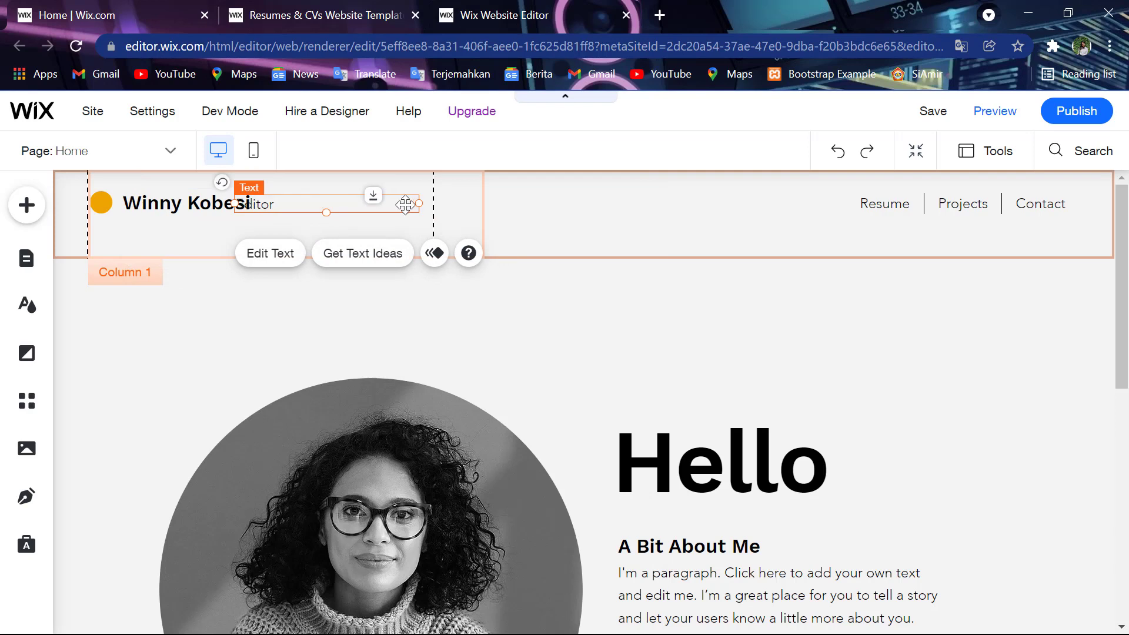
left_click_drag(407, 206, 441, 203)
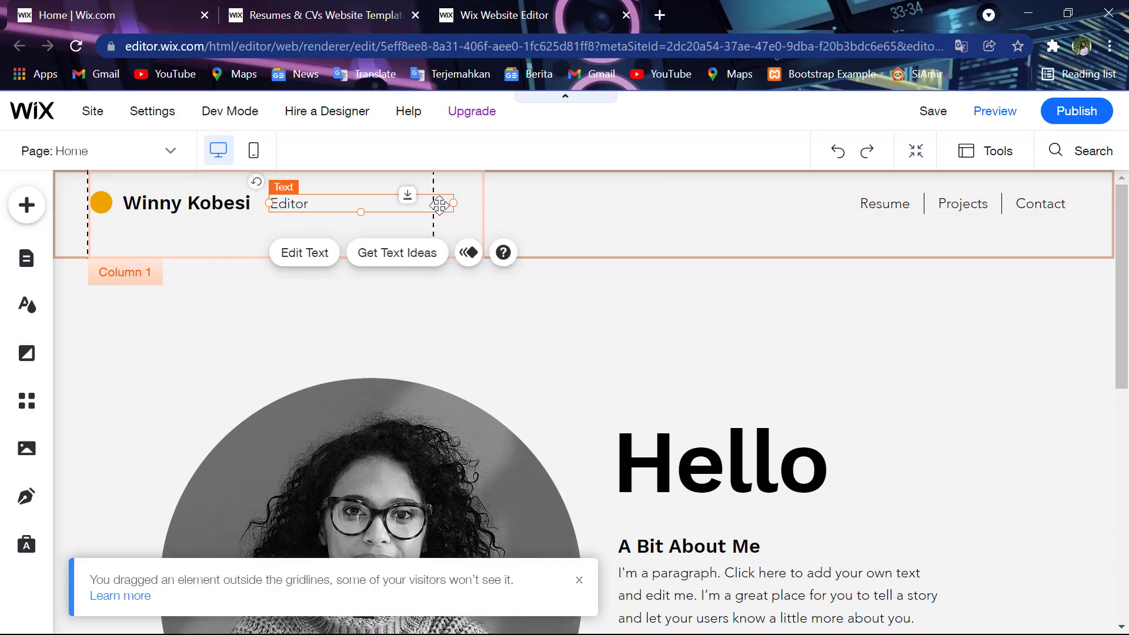
left_click(676, 339)
left_click(207, 214)
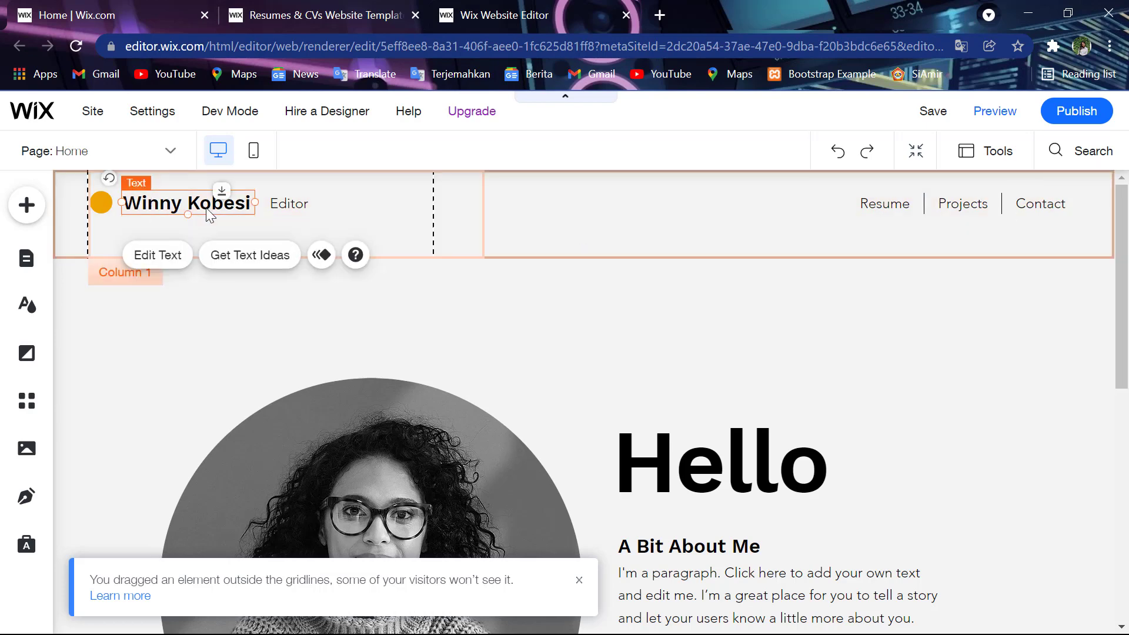
left_click(569, 382)
- Begin replacing the portrait with an upload from the computer's Pictures > Instagram folder
scroll(570, 380, "down", 3)
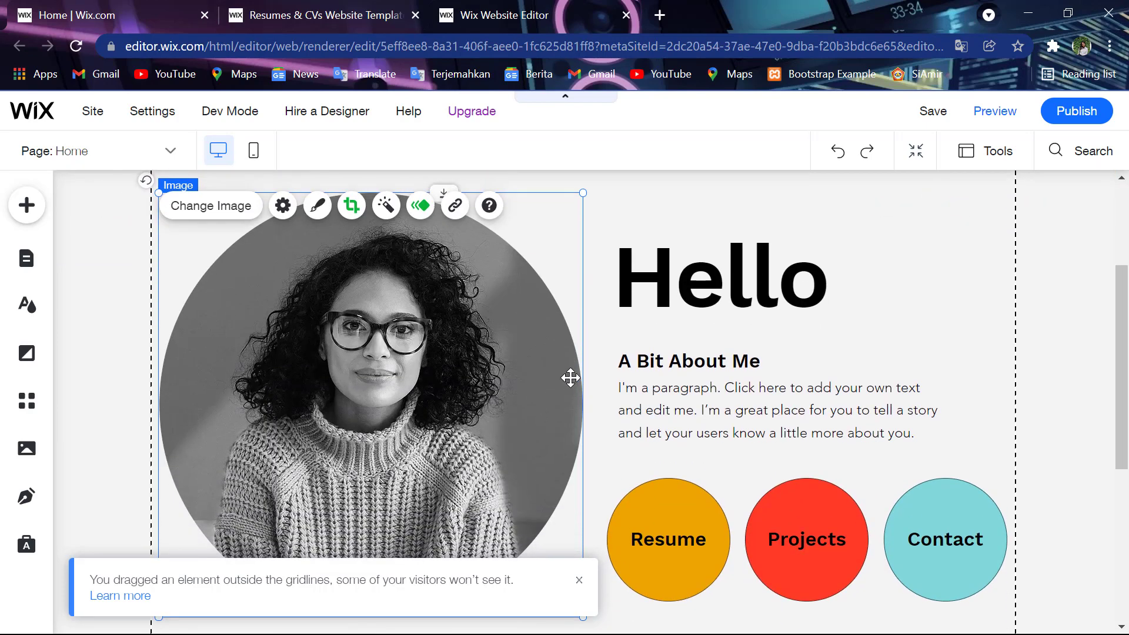
left_click(215, 203)
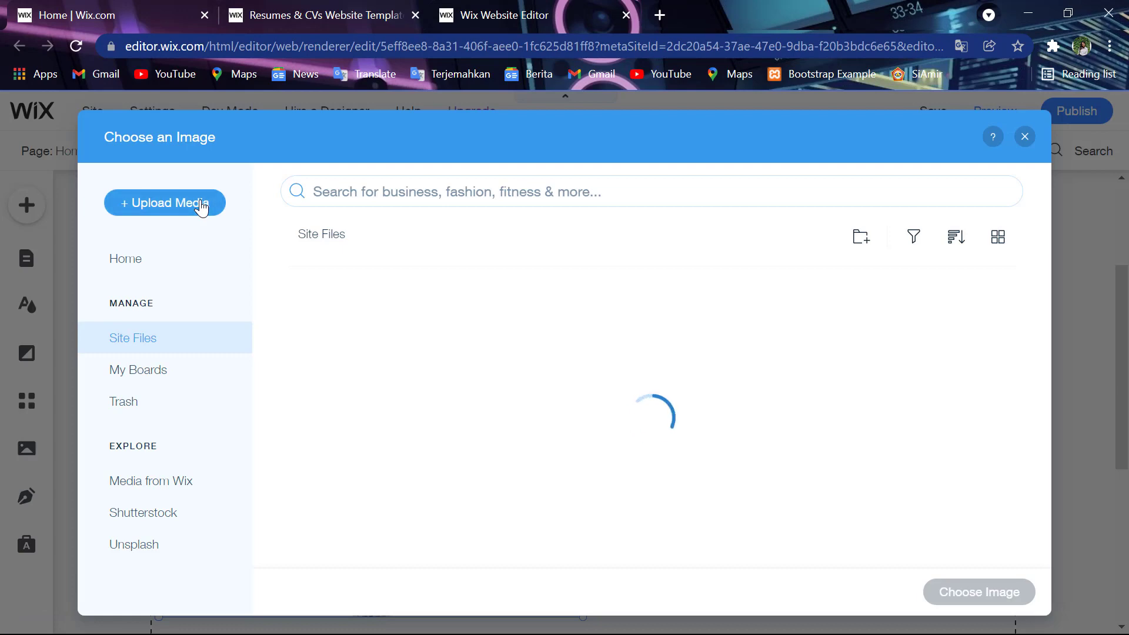
left_click(202, 206)
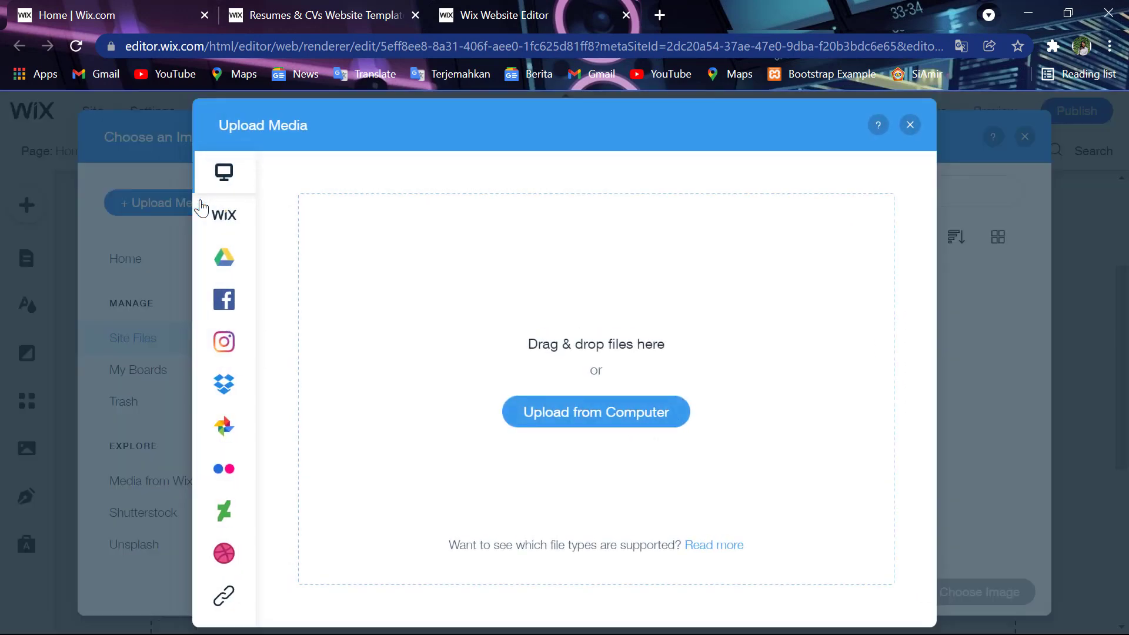
left_click(615, 422)
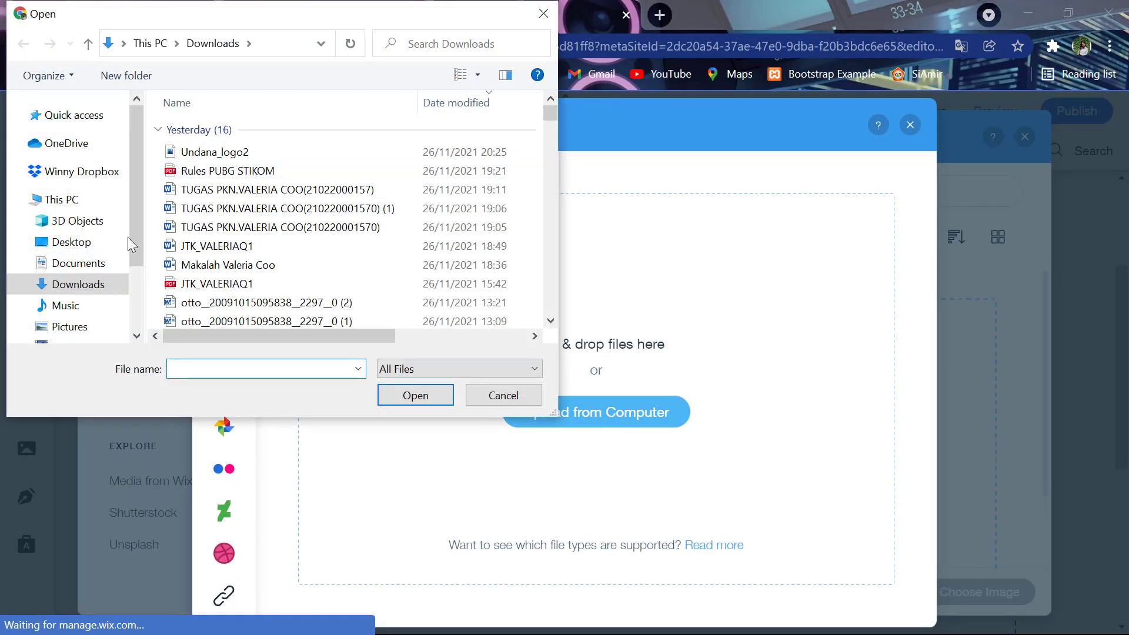
left_click(115, 325)
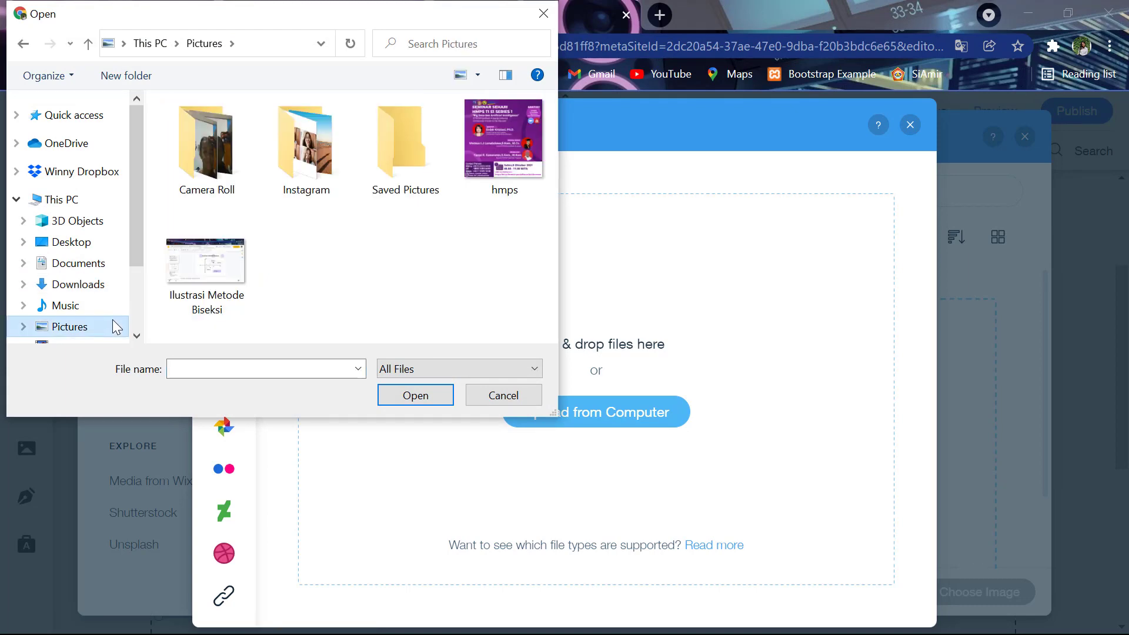
left_click(306, 180)
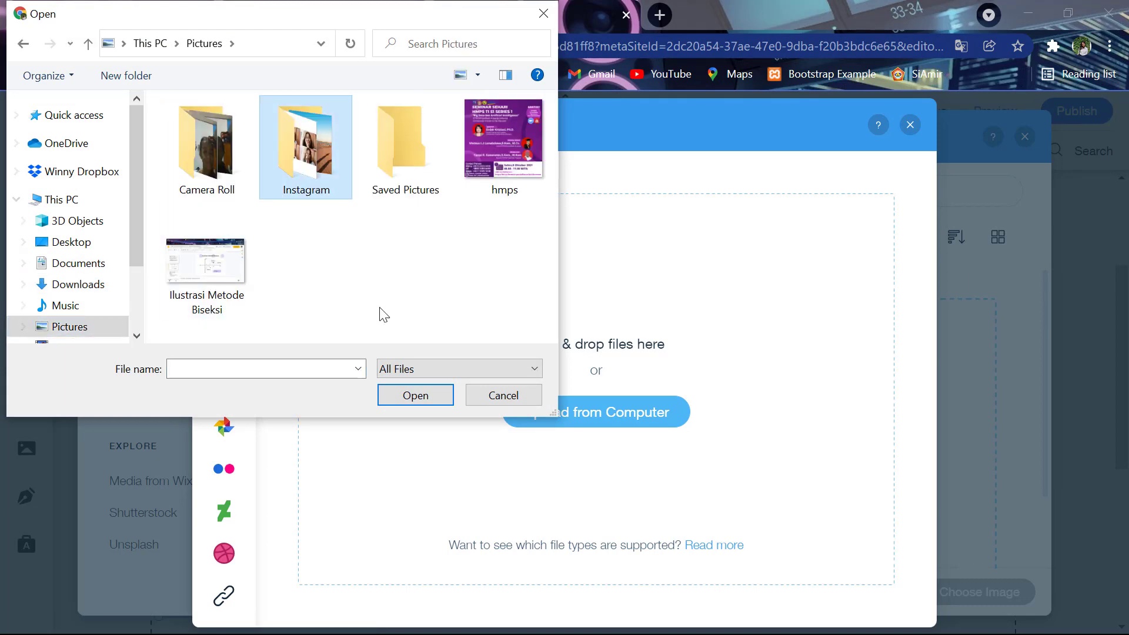
left_click(418, 394)
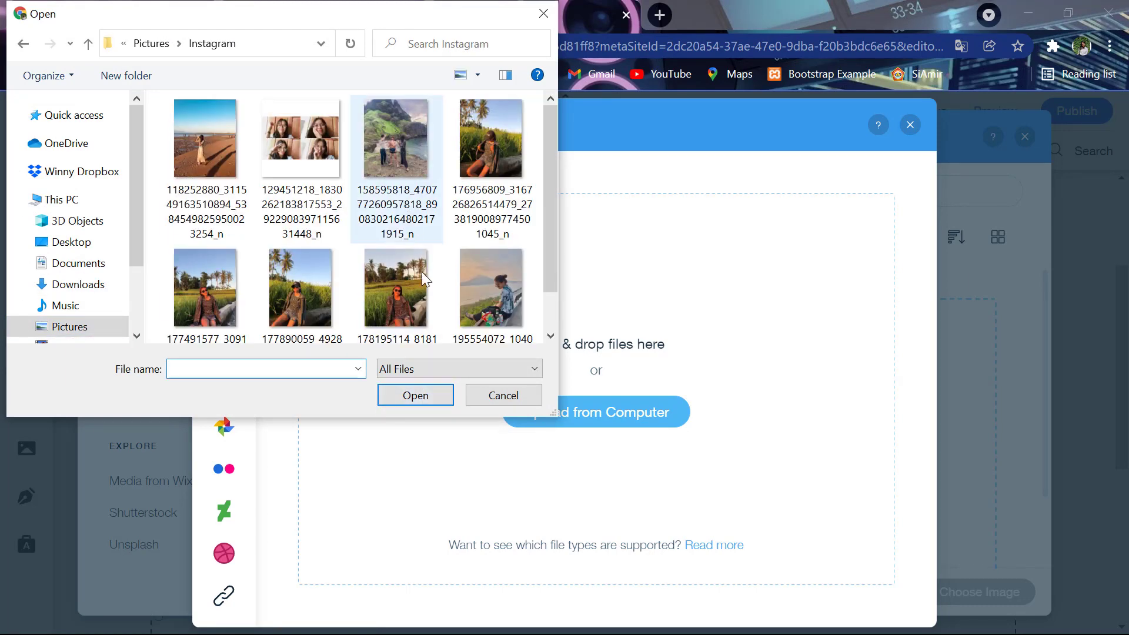
- Set the uploaded rice-field photo of the woman in sunglasses as the portrait, undoing a slight nudge
scroll(412, 288, "down", 1)
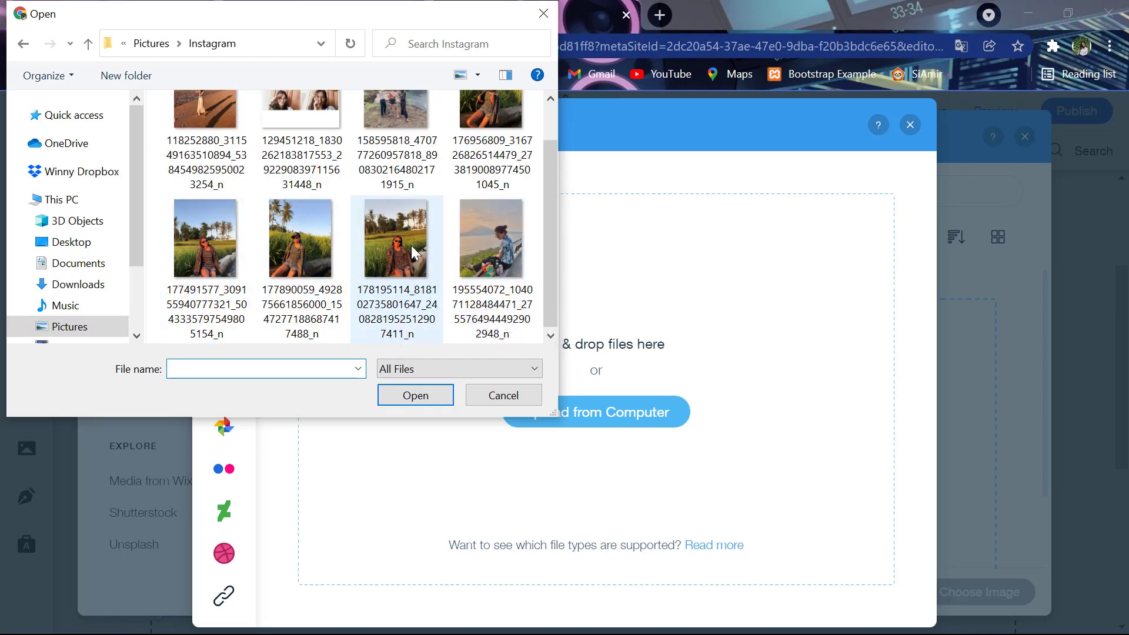
scroll(388, 238, "up", 1)
scroll(387, 236, "down", 1)
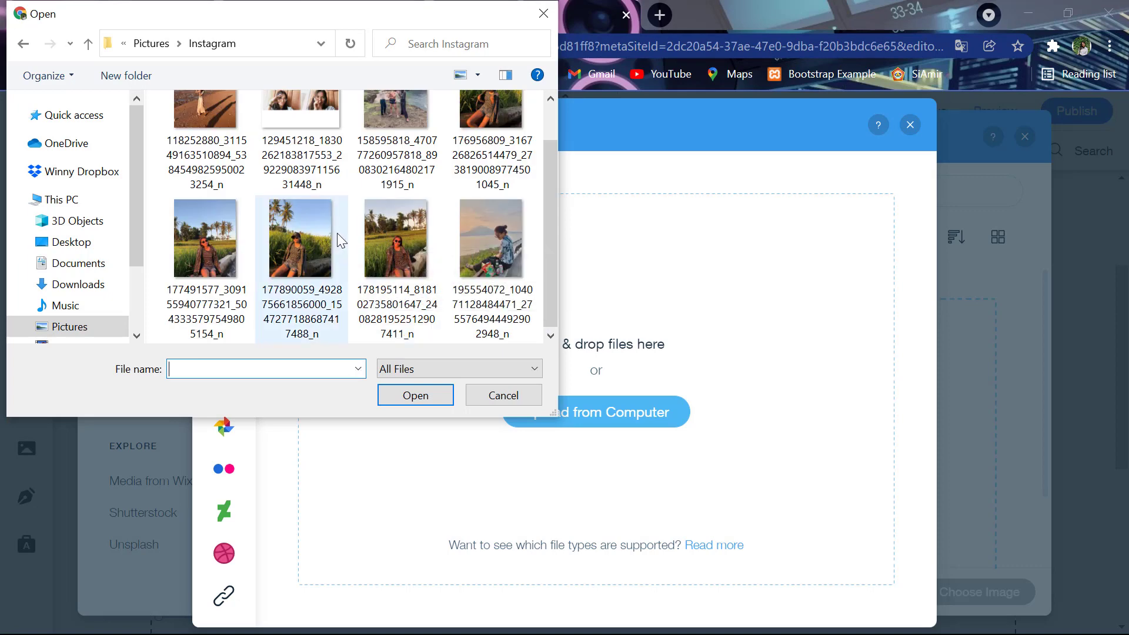
left_click(337, 233)
double_click(383, 249)
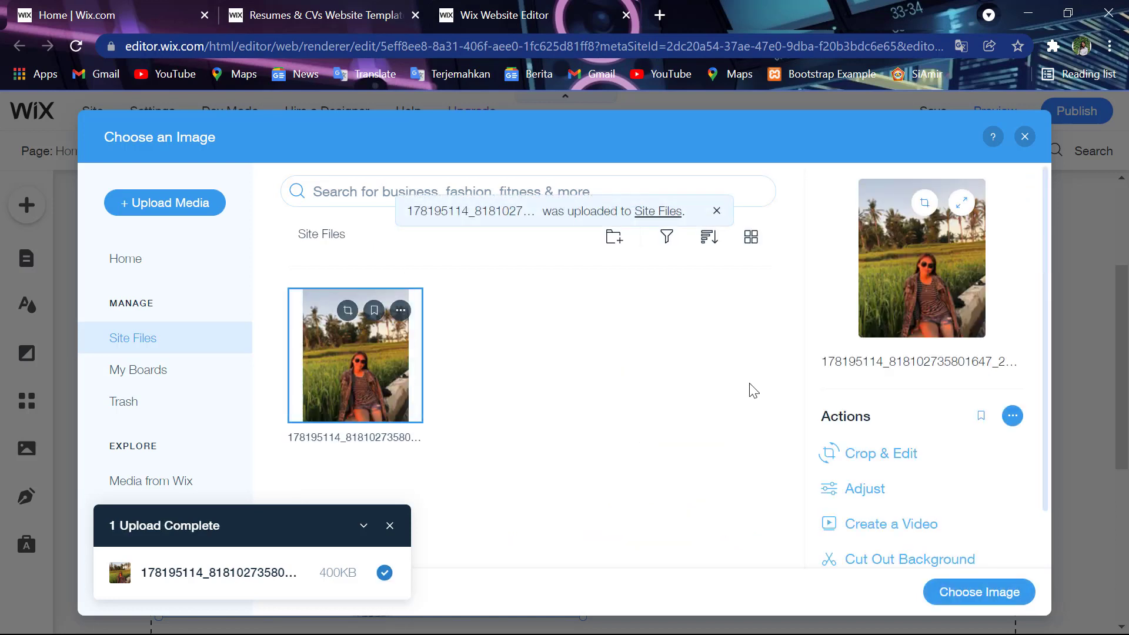
left_click(1002, 594)
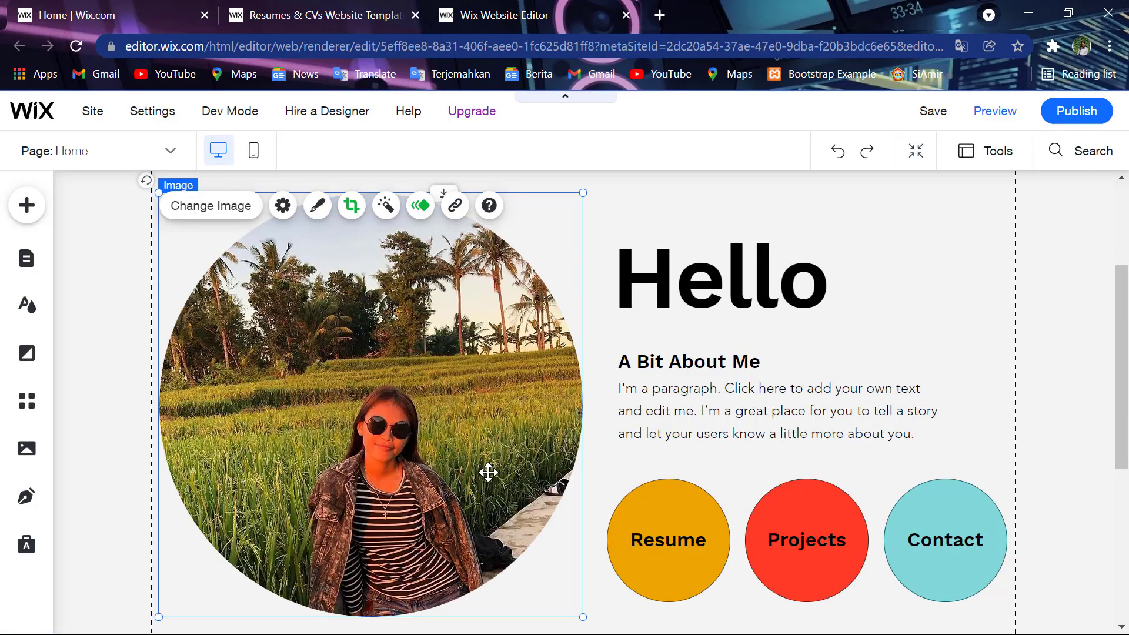
left_click_drag(488, 472, 480, 465)
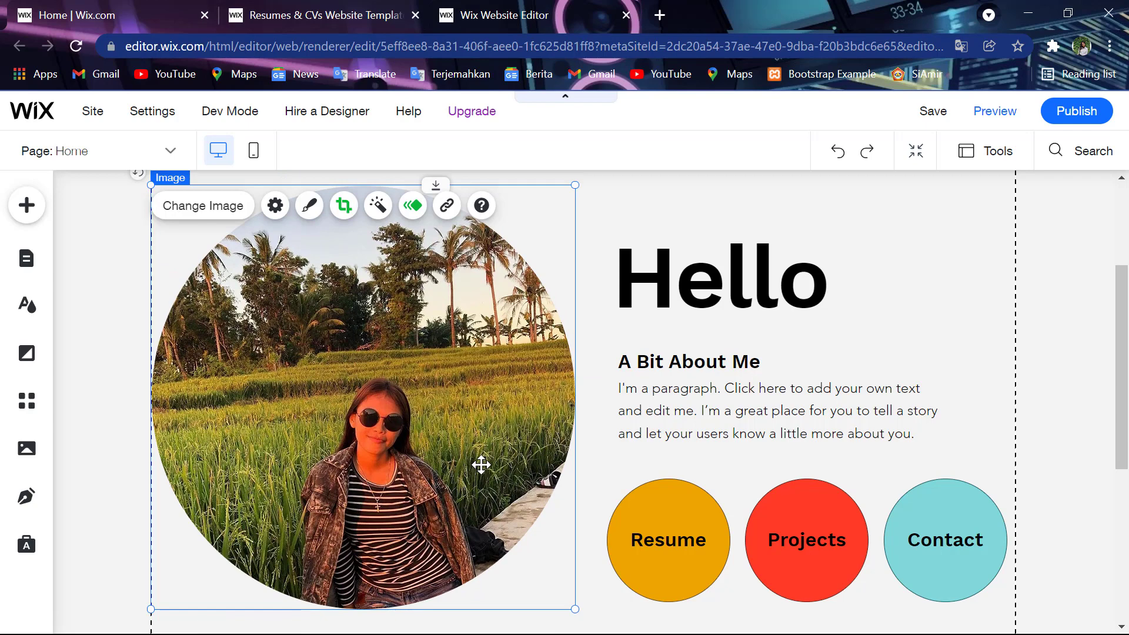
key("ctrl+z")
key("ctrl+z")
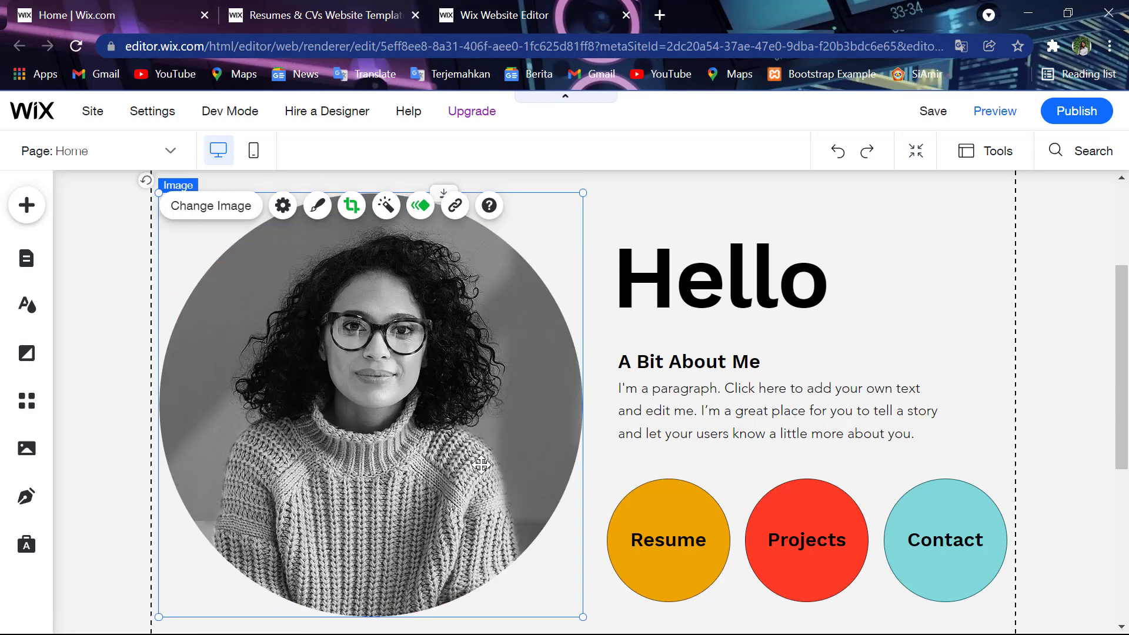
- Upload the four-selfie collage from the computer and use it in place of the rice-field portrait
left_click(241, 216)
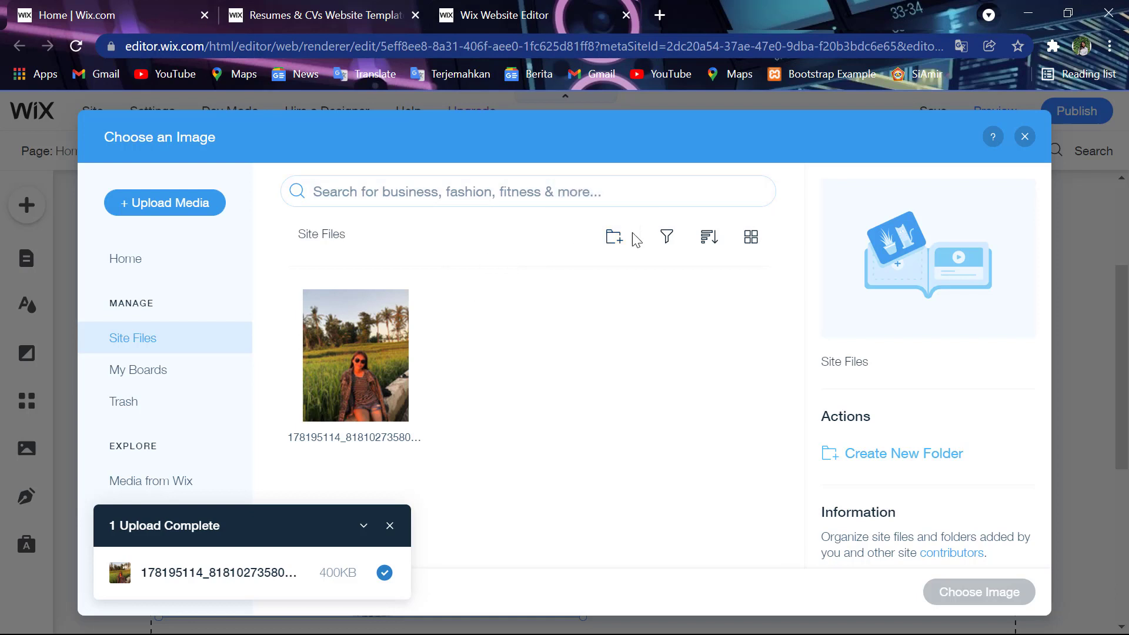
left_click(614, 246)
left_click(428, 328)
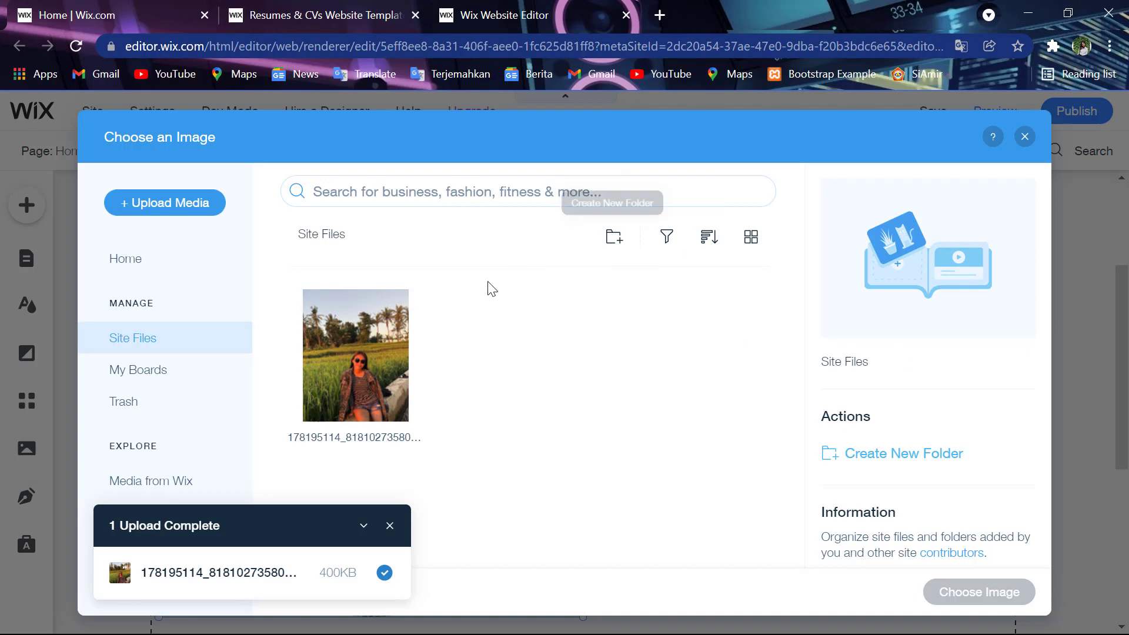
left_click(170, 201)
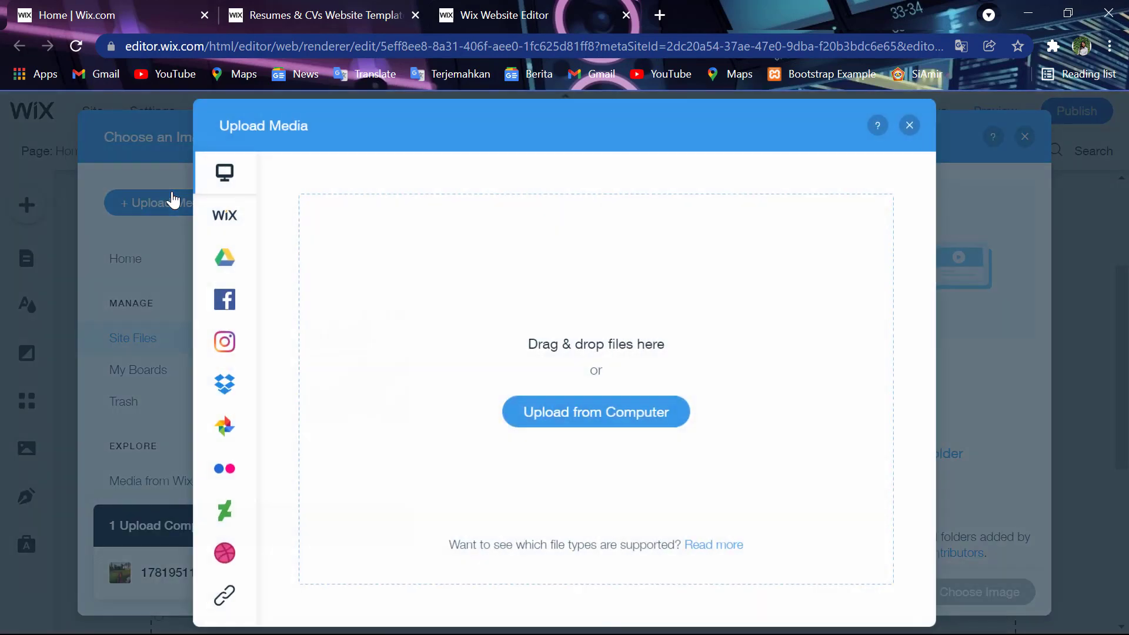
left_click(649, 407)
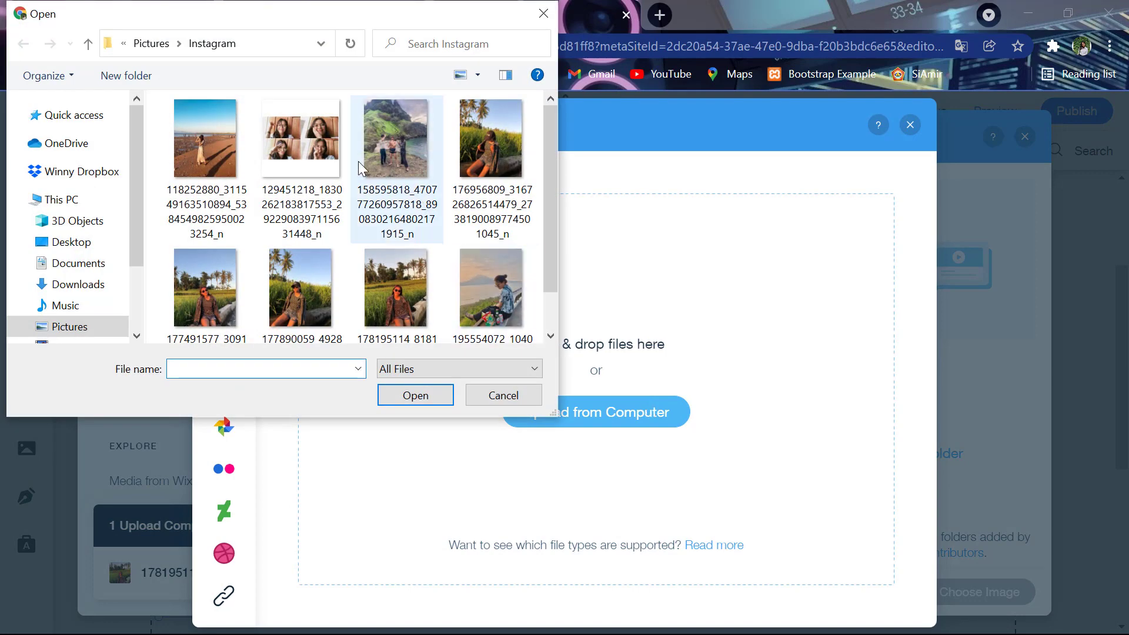
left_click(319, 166)
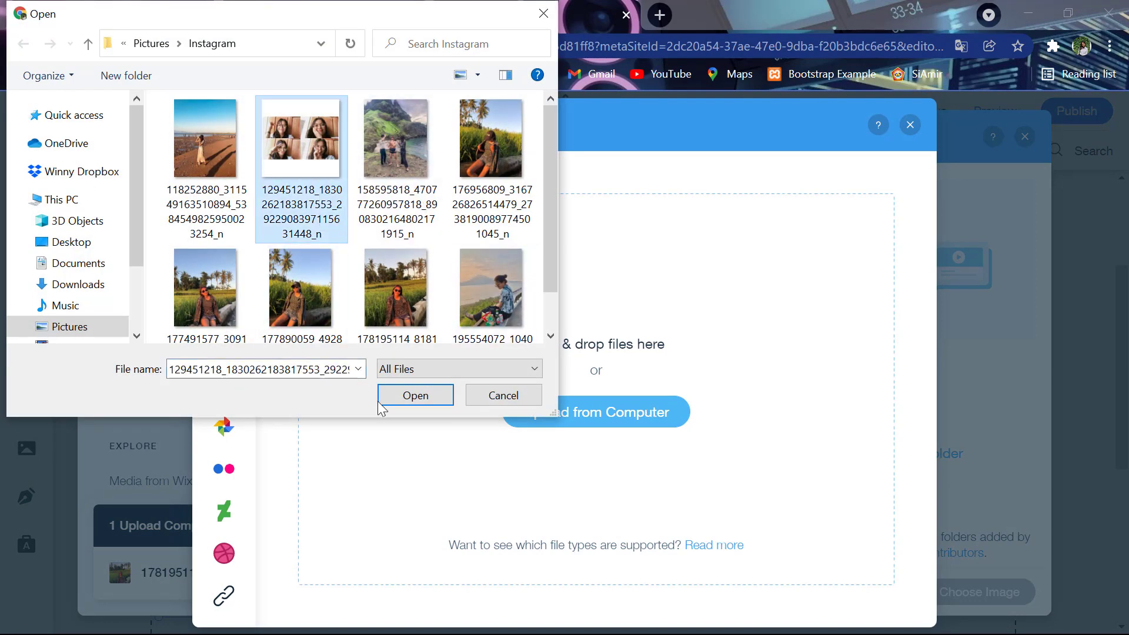
left_click(403, 397)
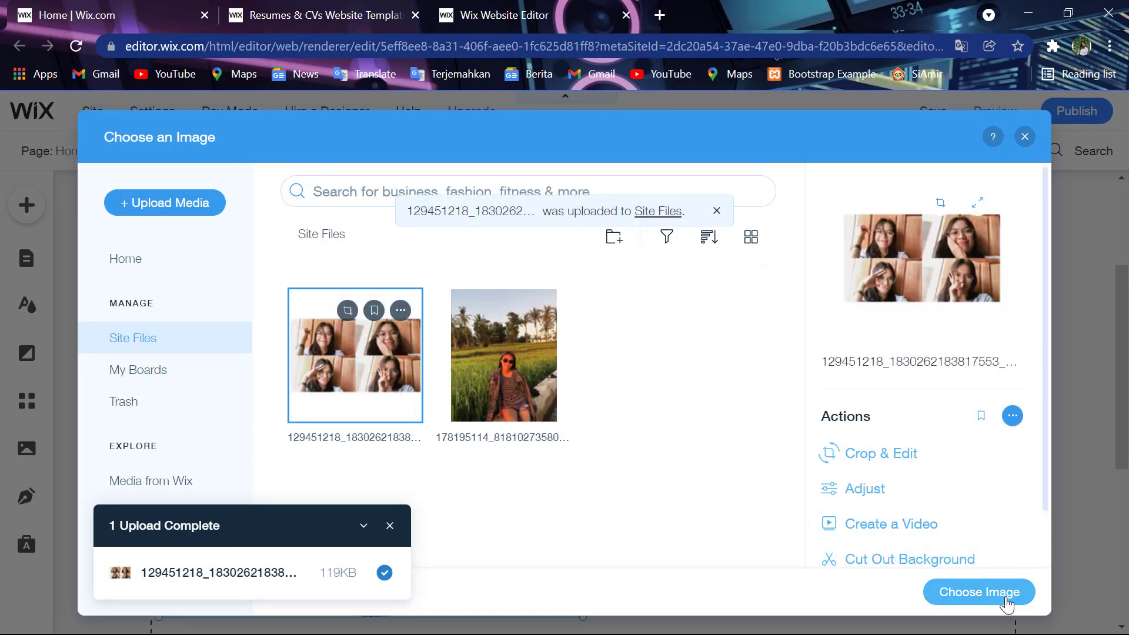
left_click(1003, 599)
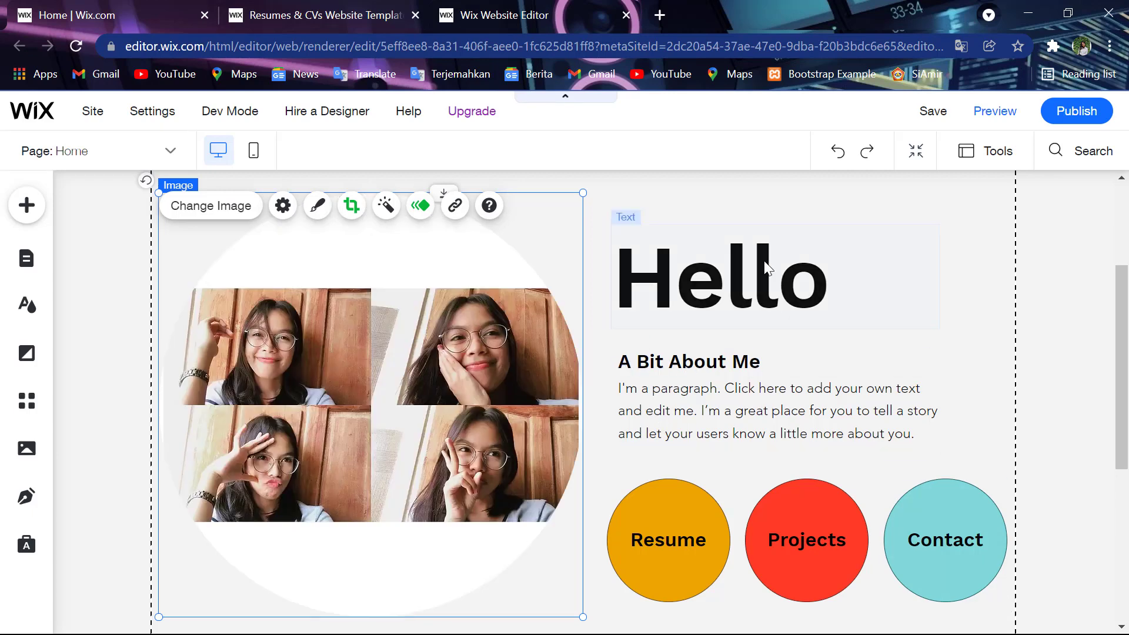
- In the A Bit About Me paragraph, replace the word 'paragraph' with 'student'
left_click(673, 392)
double_click(673, 392)
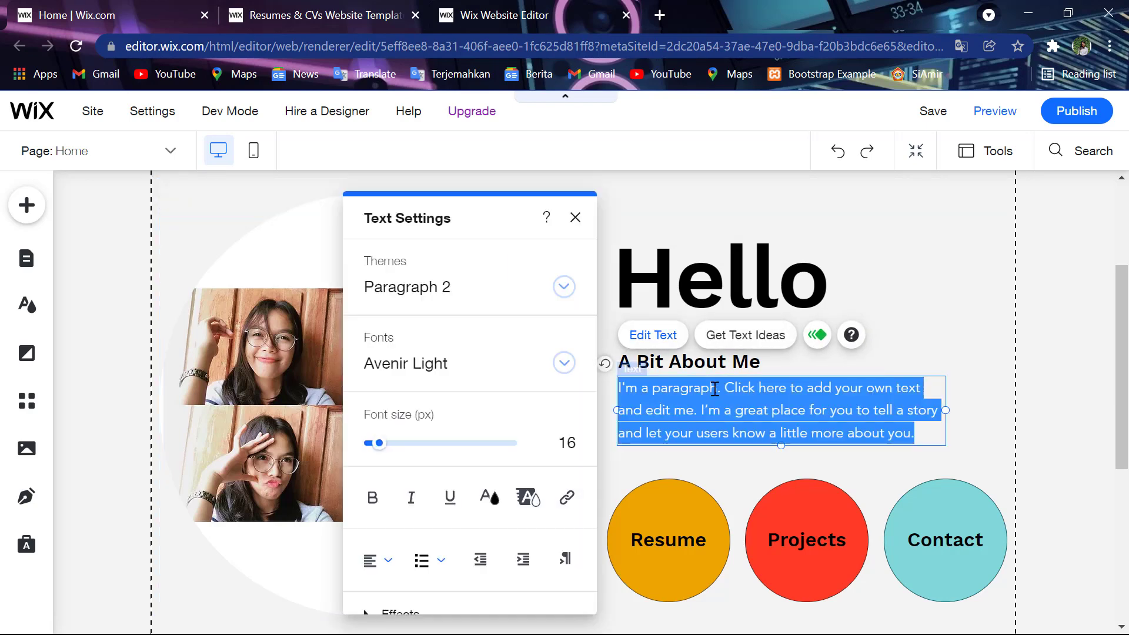
left_click(716, 389)
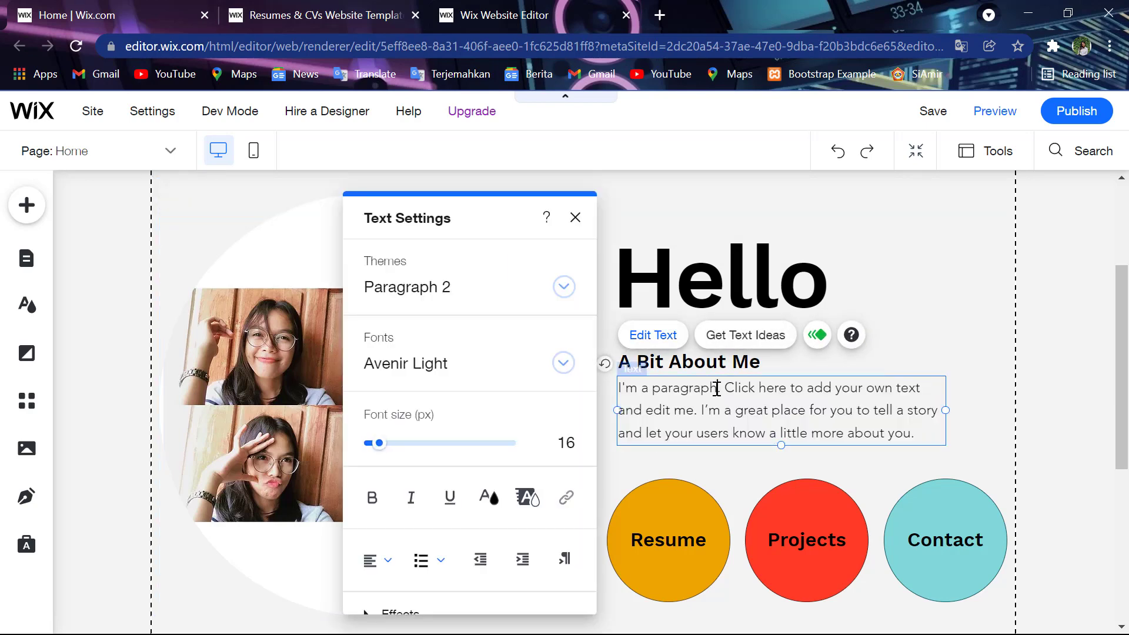
key("BackSpace")
key("BackSpace")
key("BackSpace")
key("BackSpace")
key("BackSpace")
key("BackSpace")
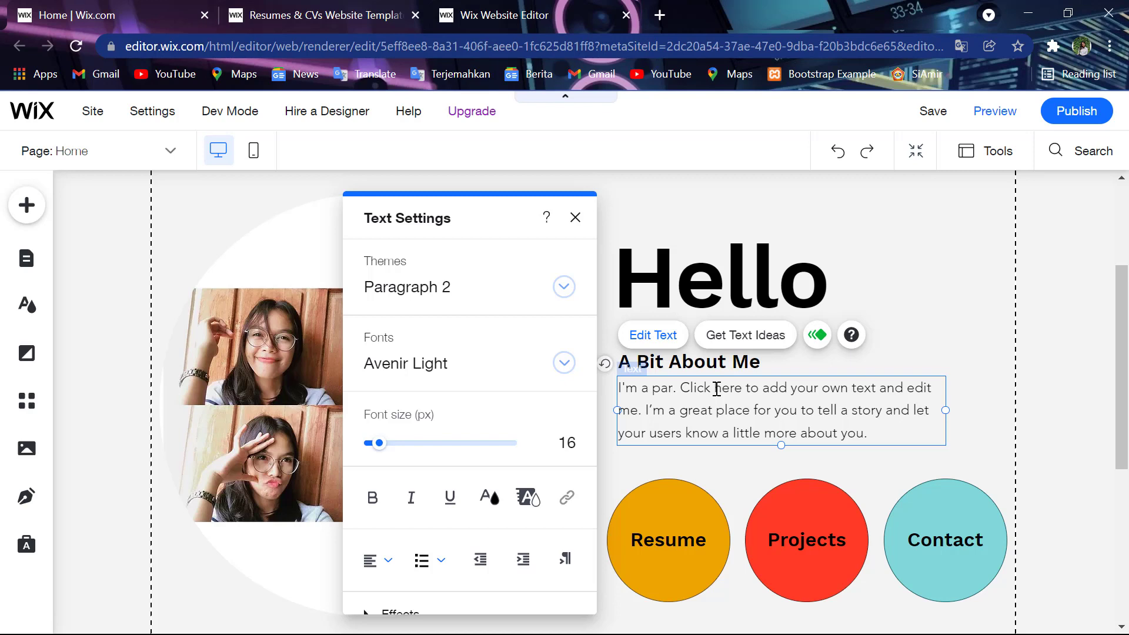
key("BackSpace")
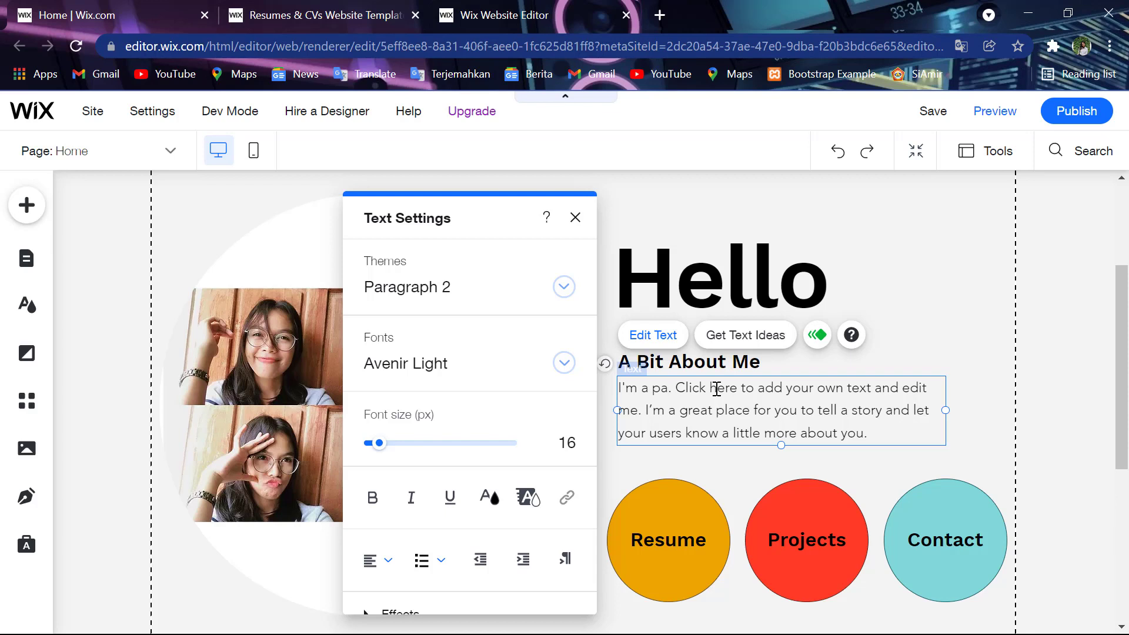
key("BackSpace")
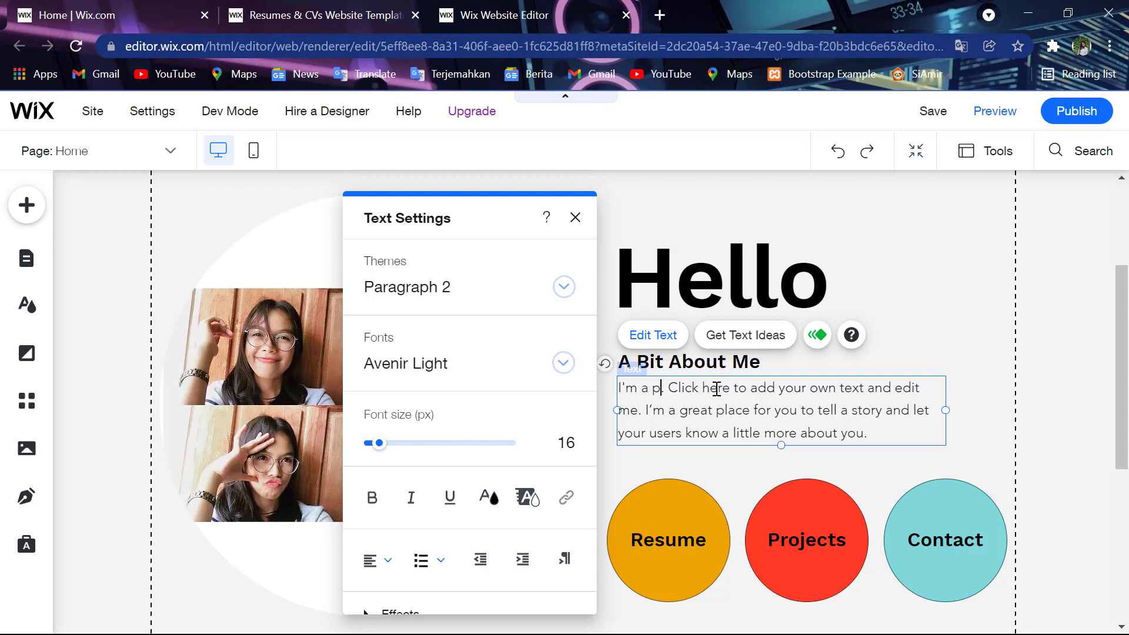
key("BackSpace")
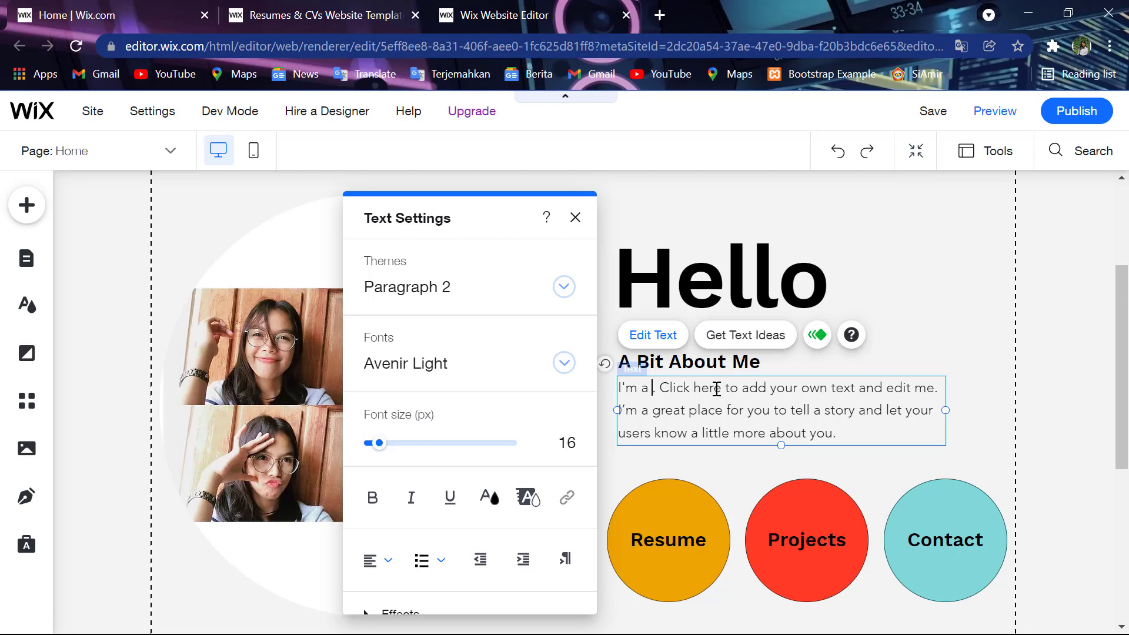
type("stude")
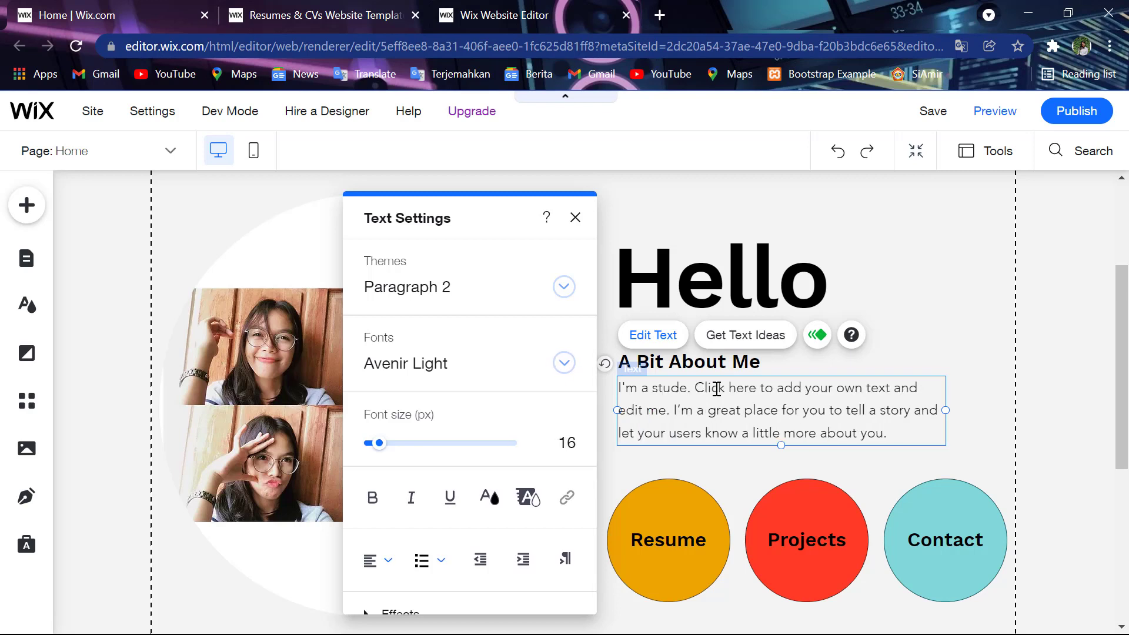
type("nt")
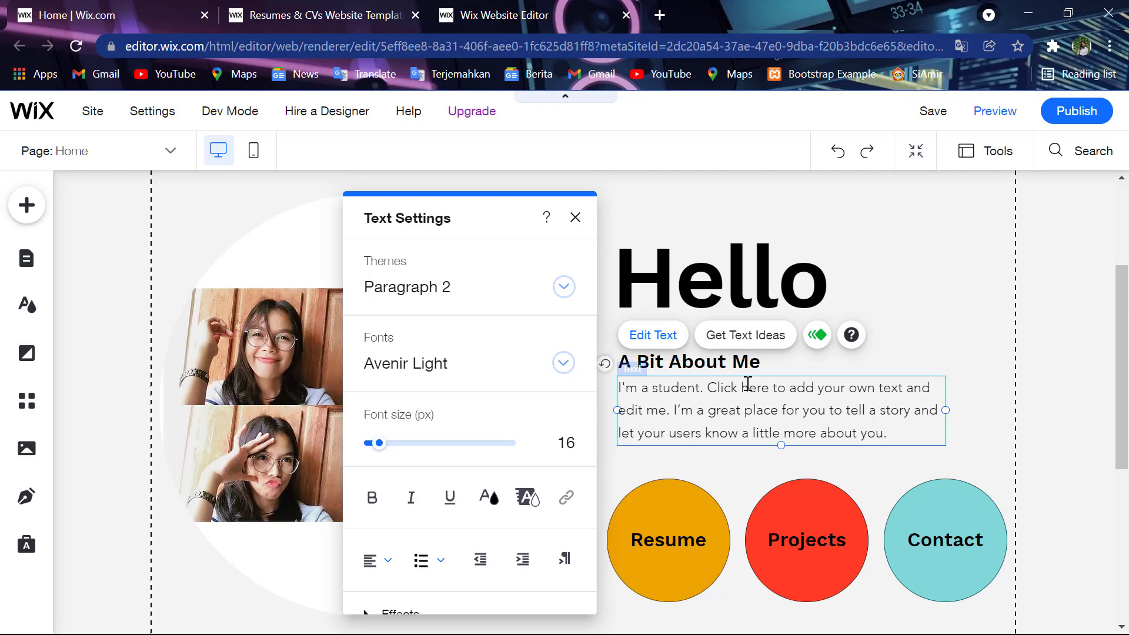
- Replace the placeholder About Me text with an intro giving the owner's name and hometown
left_click_drag(708, 388, 894, 430)
key("BackSpace")
key("BackSpace")
key("BackSpace")
key("BackSpace")
key("BackSpace")
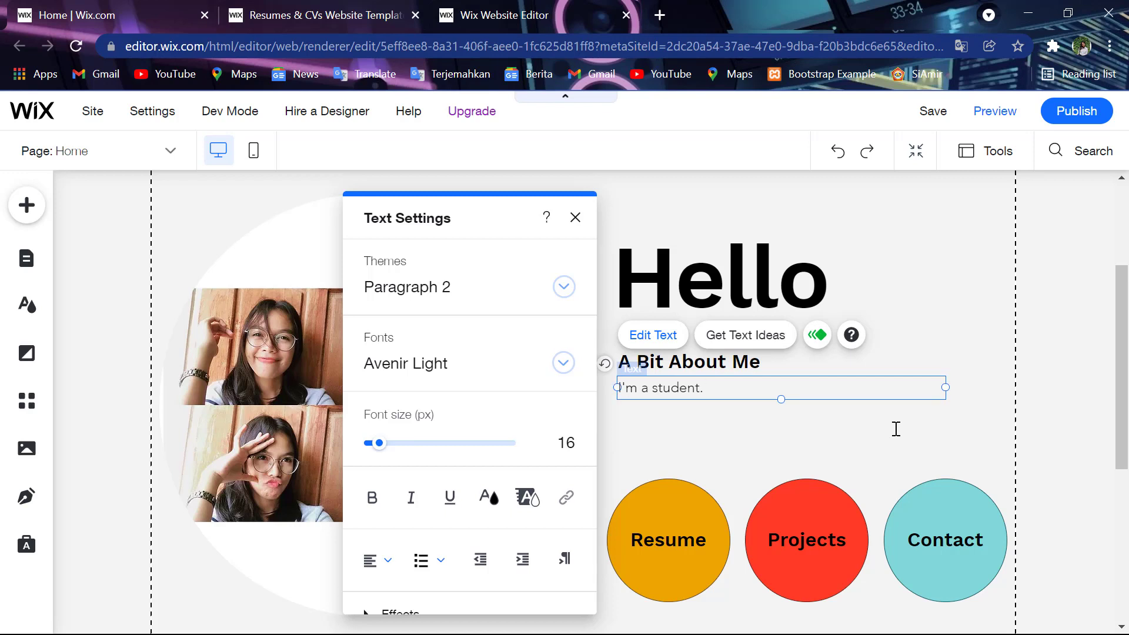
key("BackSpace")
key("BackSpace")
key("BackSpace")
key("BackSpace")
key("BackSpace")
key("BackSpace")
key("BackSpace")
type("Winny")
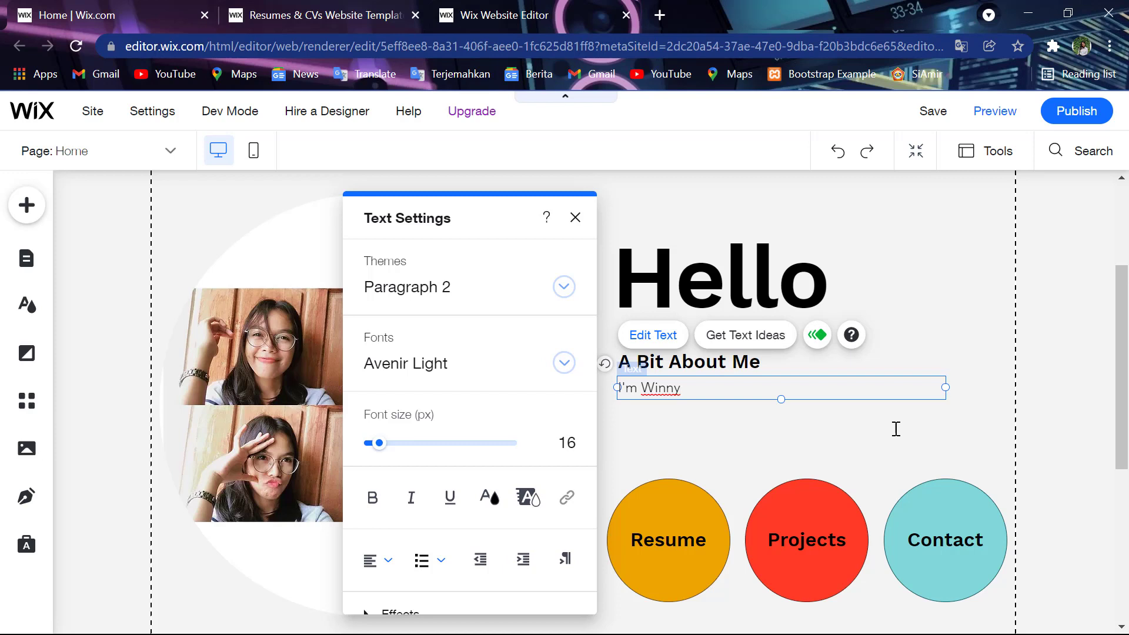
key("BackSpace")
key("BackSpace")
key("BackSpace")
key("BackSpace")
key("BackSpace")
key("BackSpace")
key("BackSpace")
key("BackSpace")
key("BackSpace")
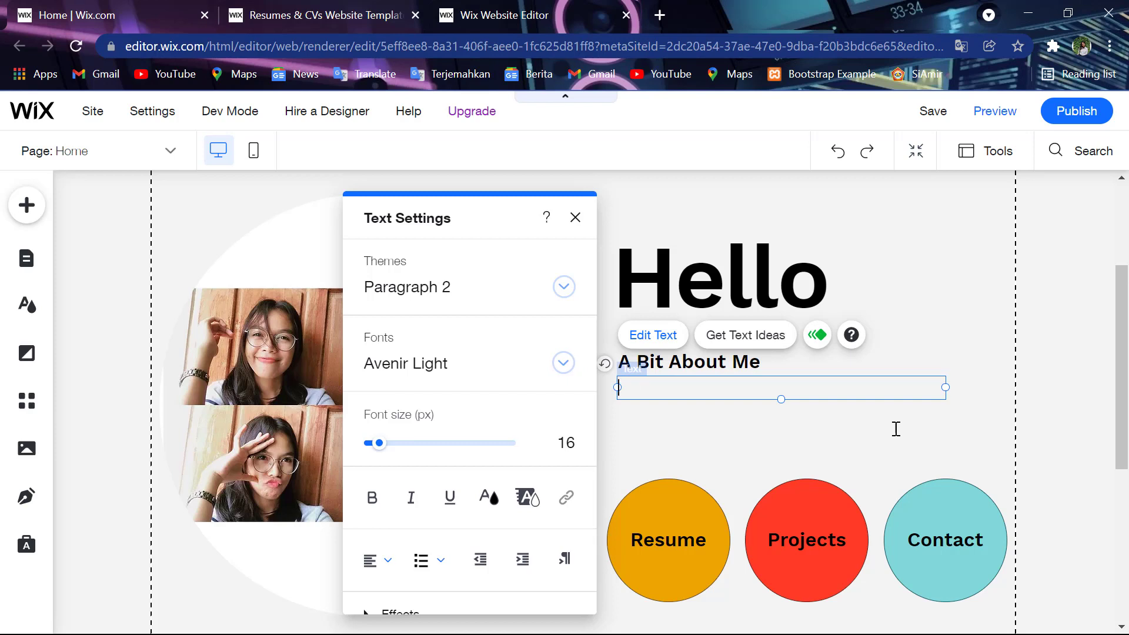
type("I'm ")
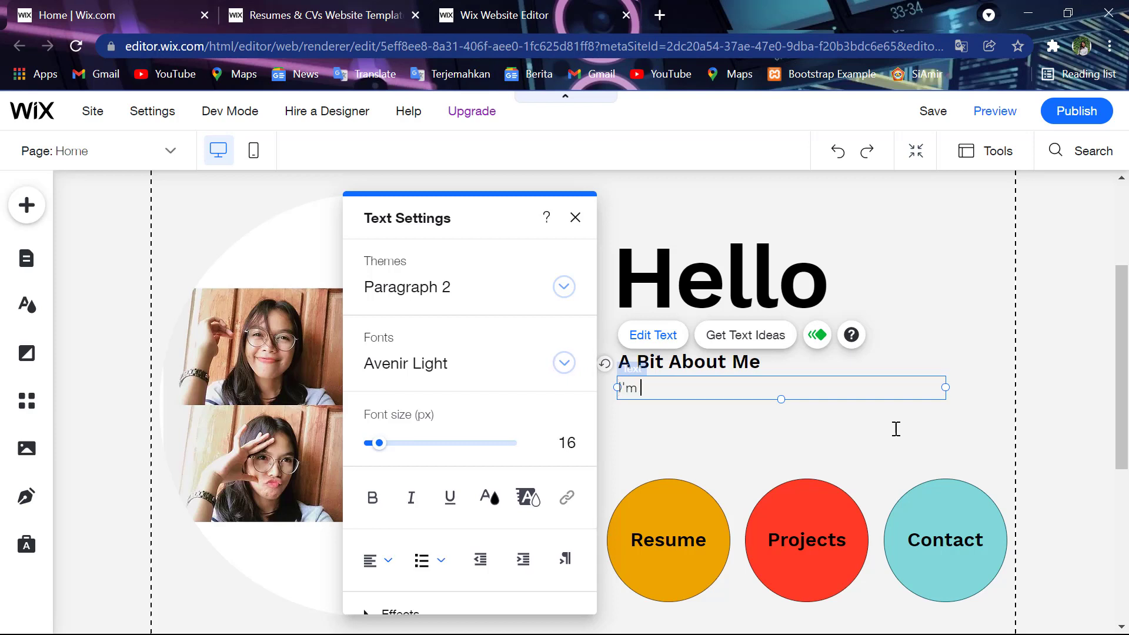
type("Winny.")
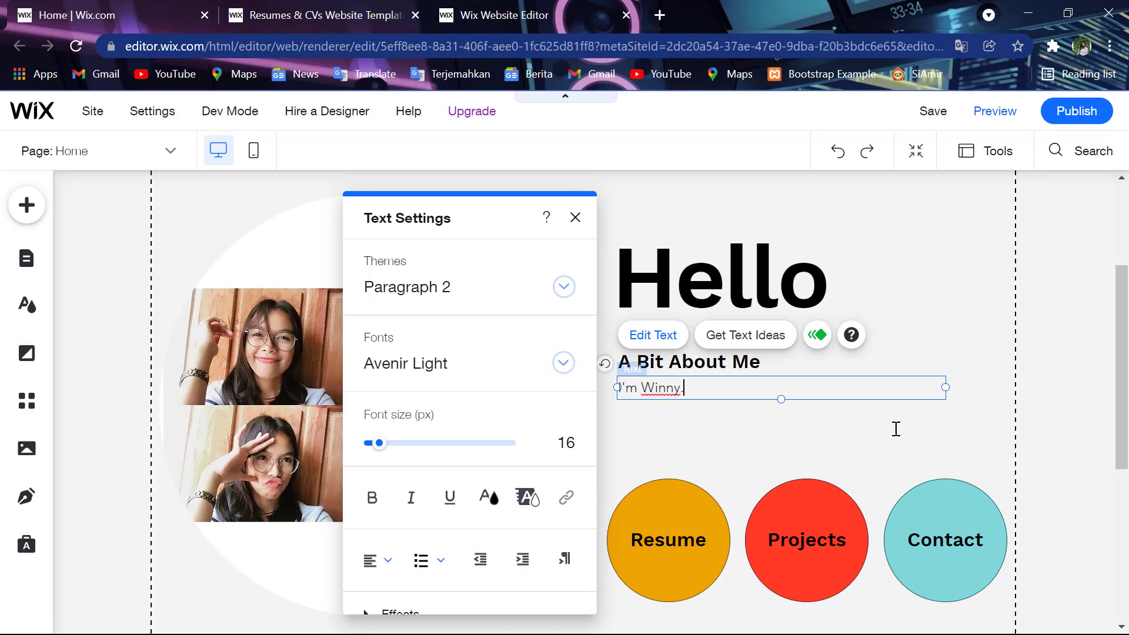
type("I c")
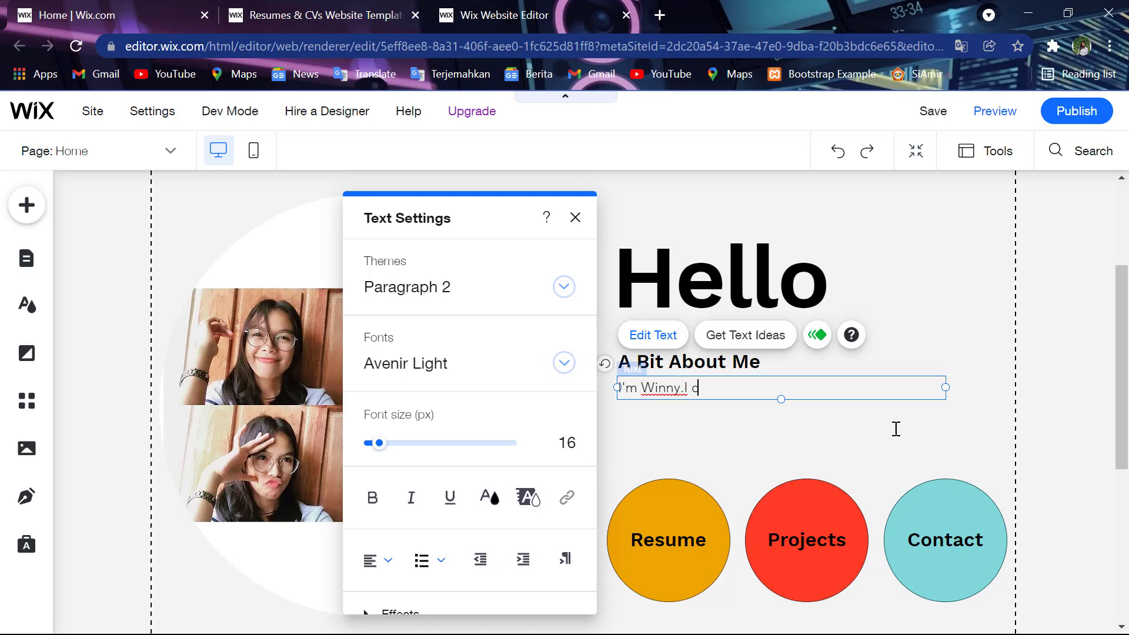
type("ome f")
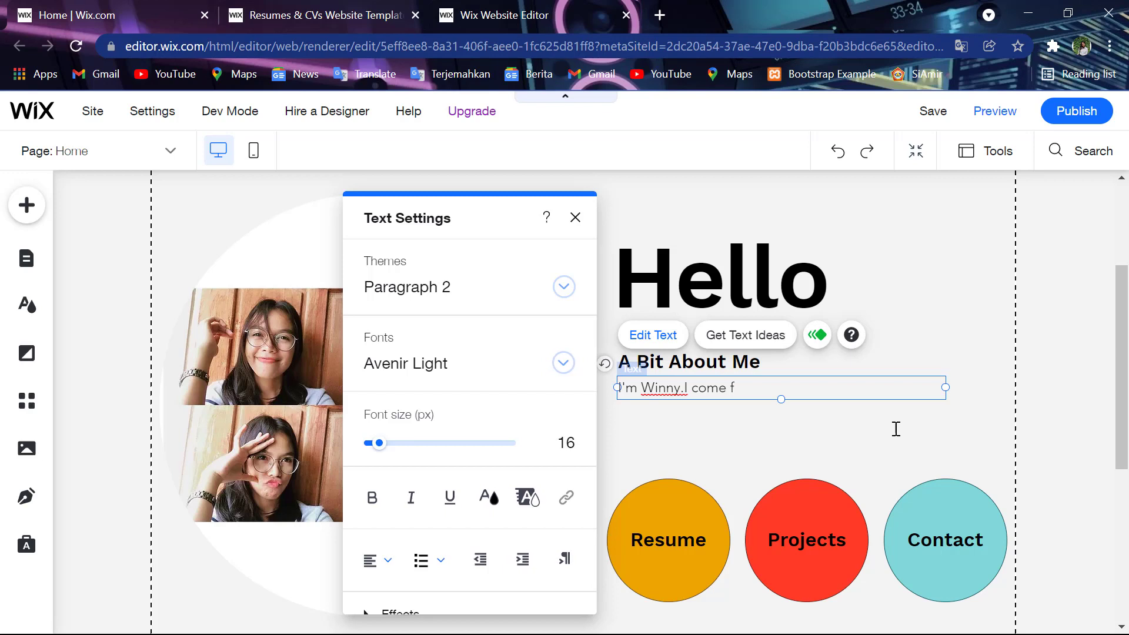
type("rom Ke")
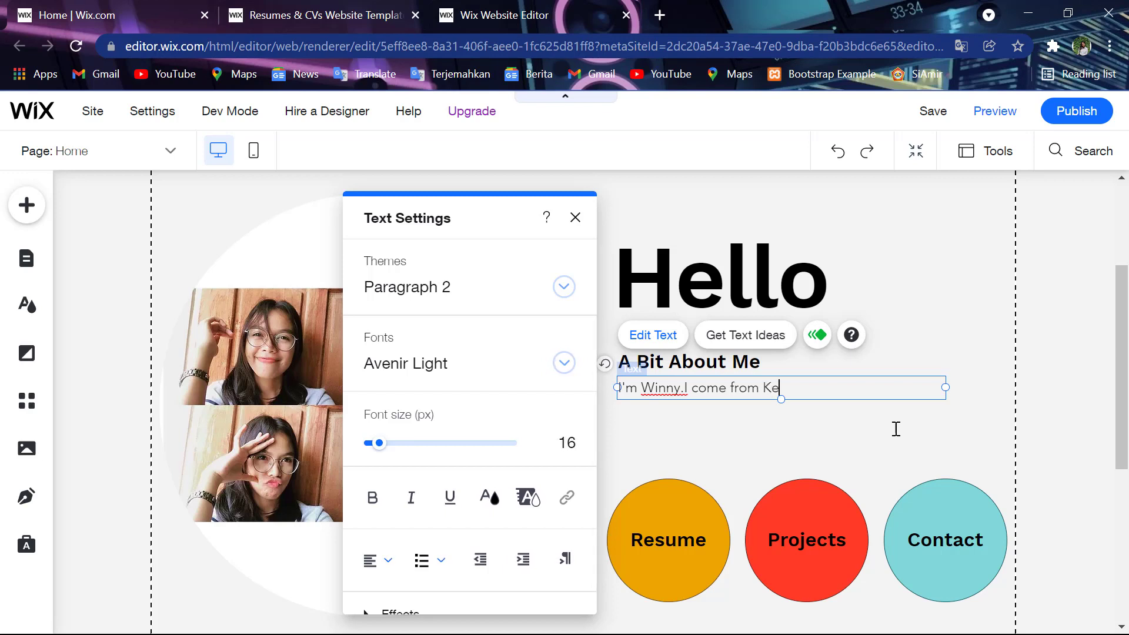
type("famenanu")
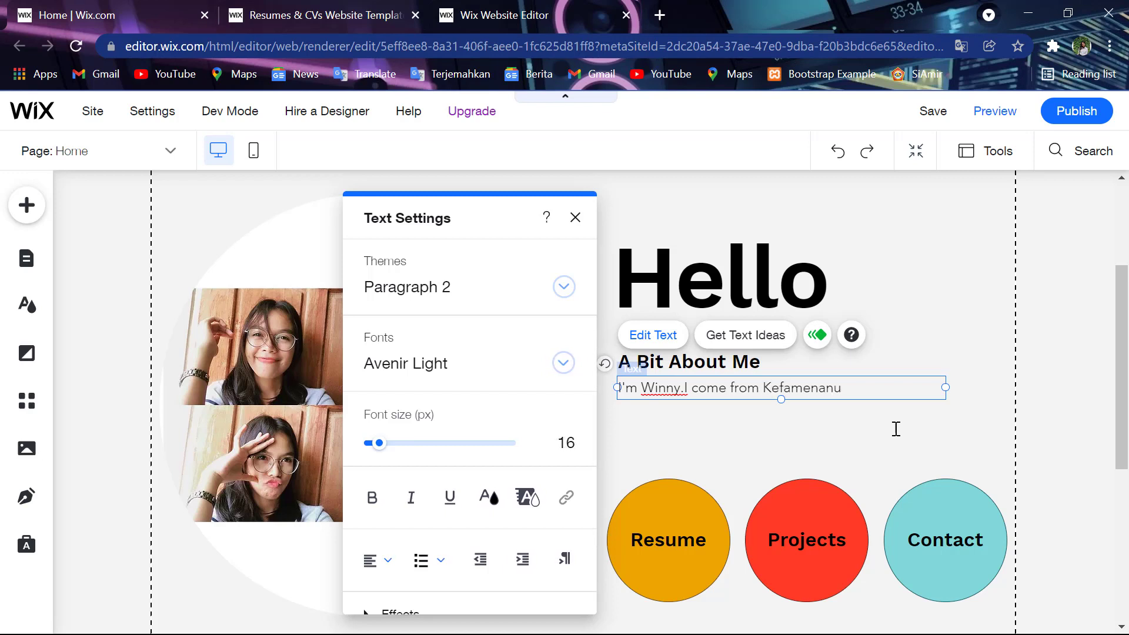
type(",")
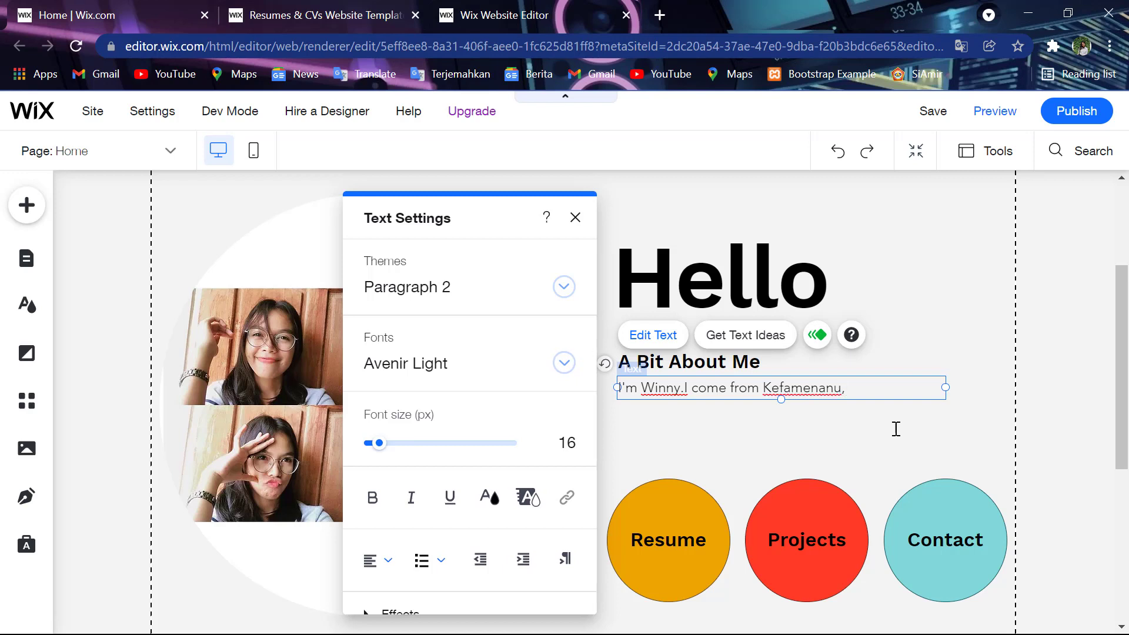
key("BackSpace")
type(".Now")
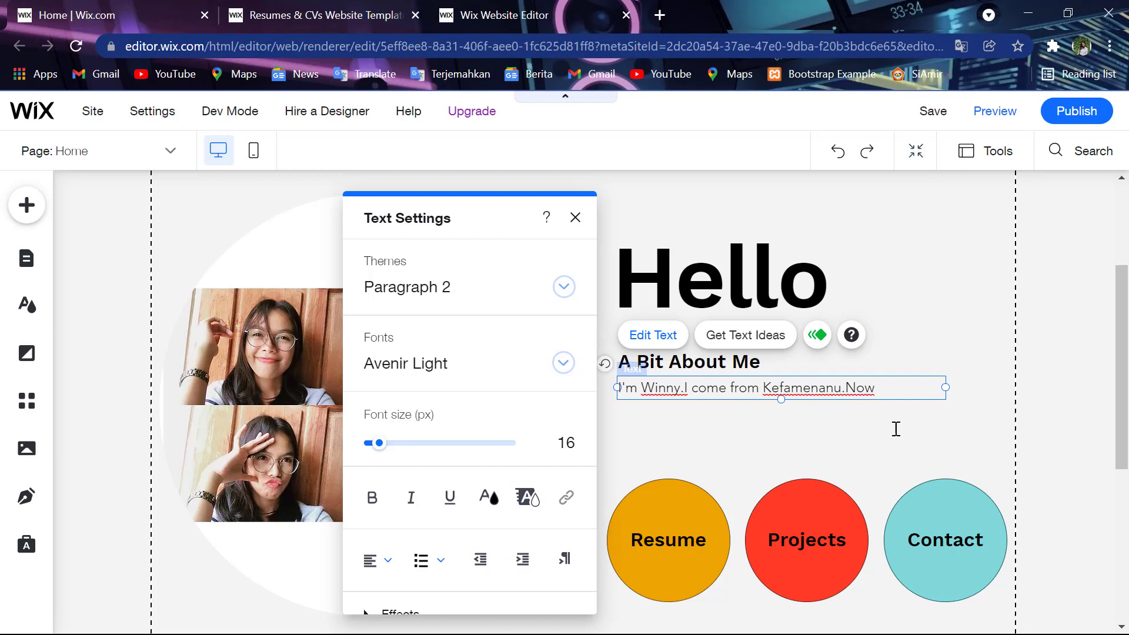
- Add where the owner now lives, the badminton hobby, and membership in a high-school badminton club
type("live")
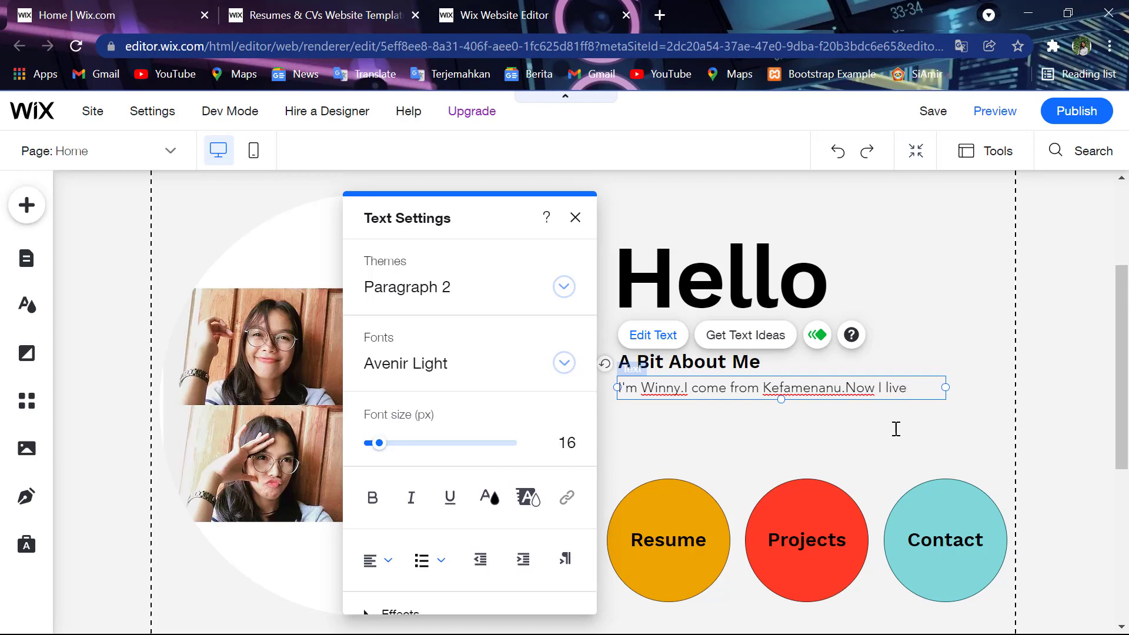
type(" in ")
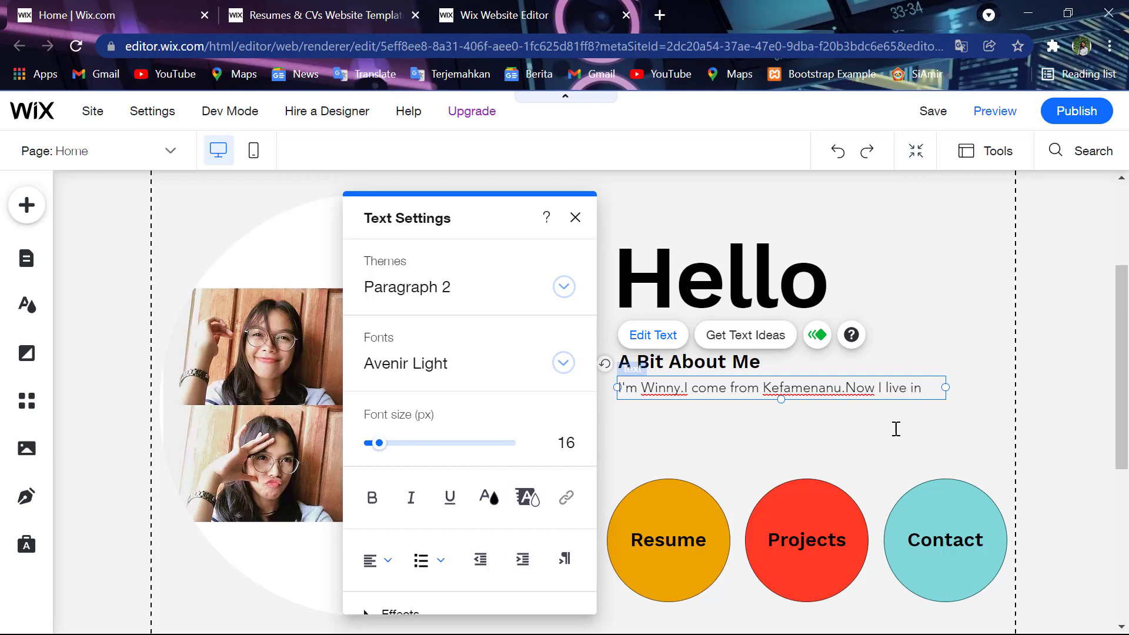
type("Kayu ")
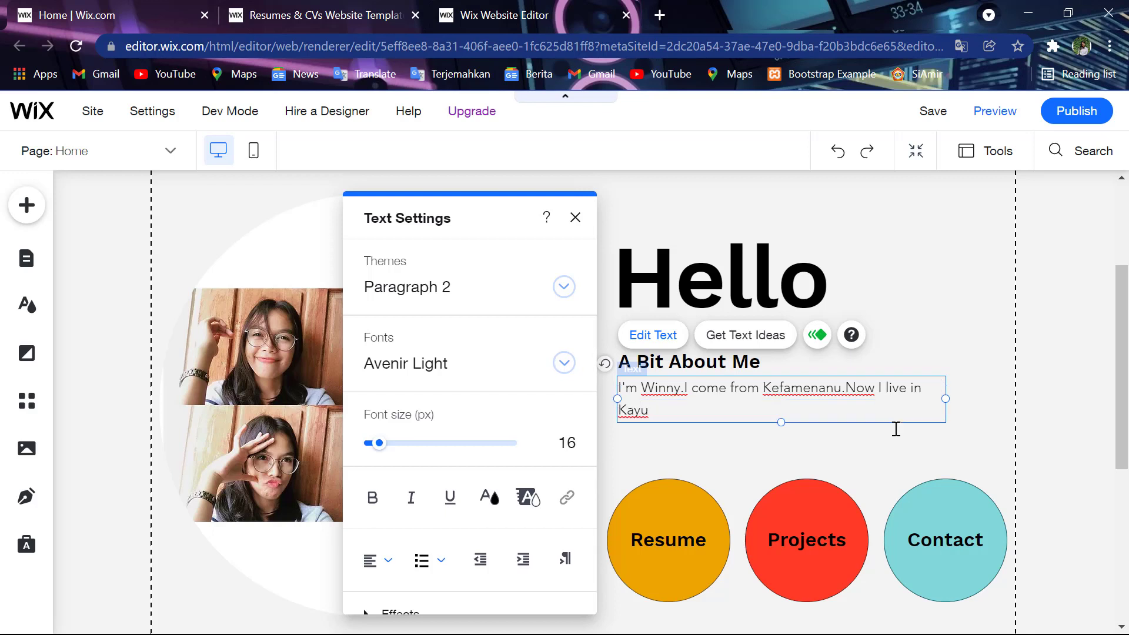
type("Putih and my")
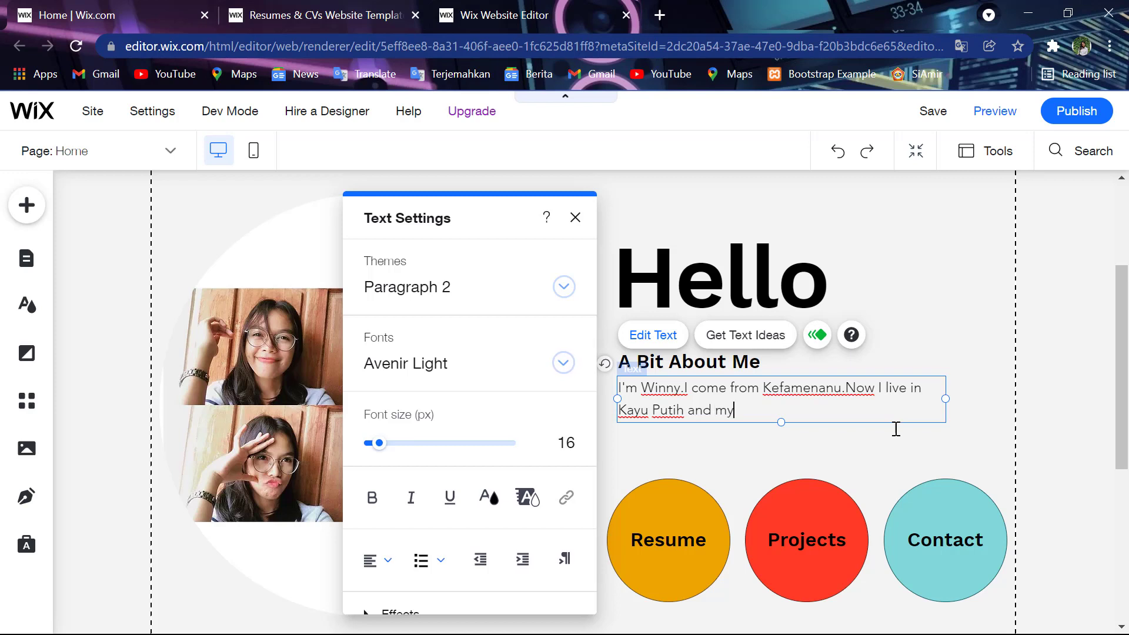
type(" Hobb")
key("BackSpace")
key("BackSpace")
key("BackSpace")
key("BackSpace")
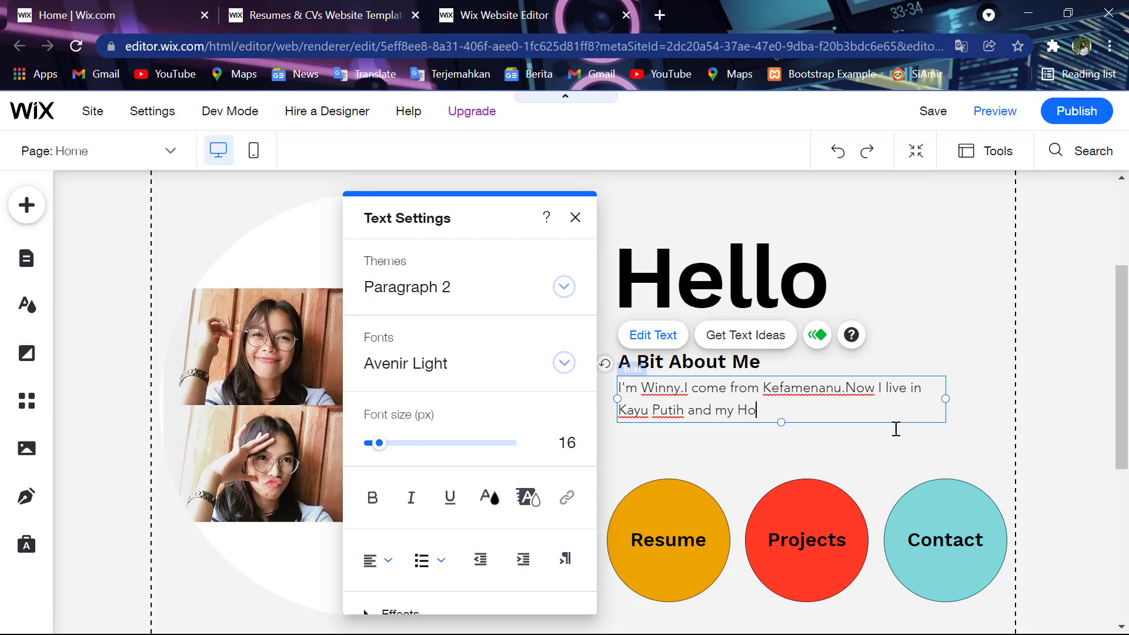
type("hon")
key("BackSpace")
type("bby is p")
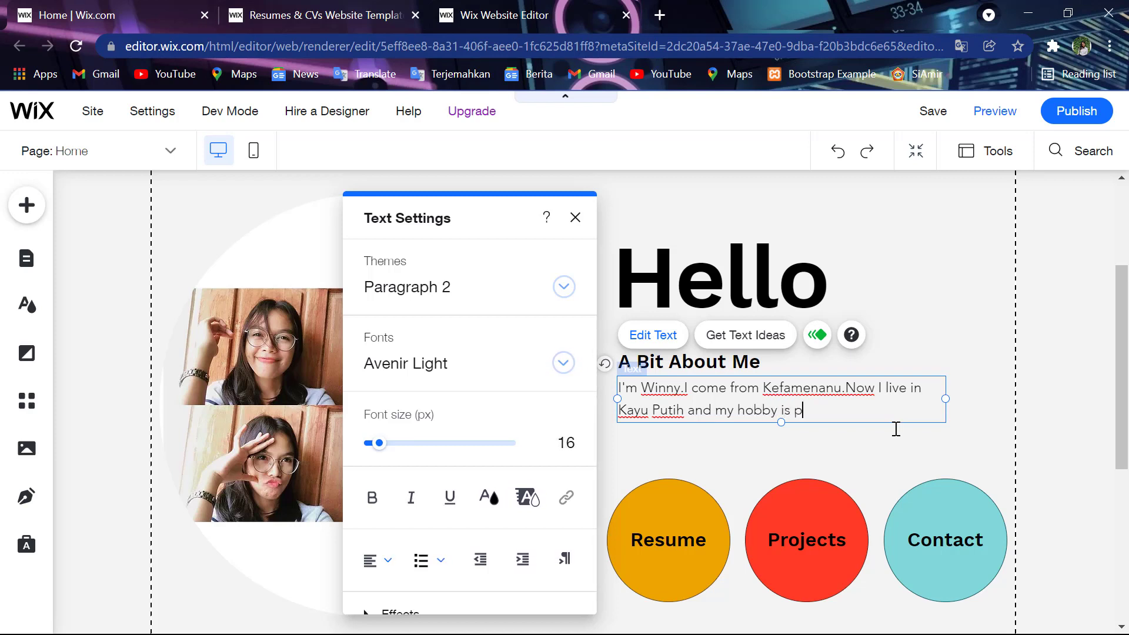
type("laying badminto")
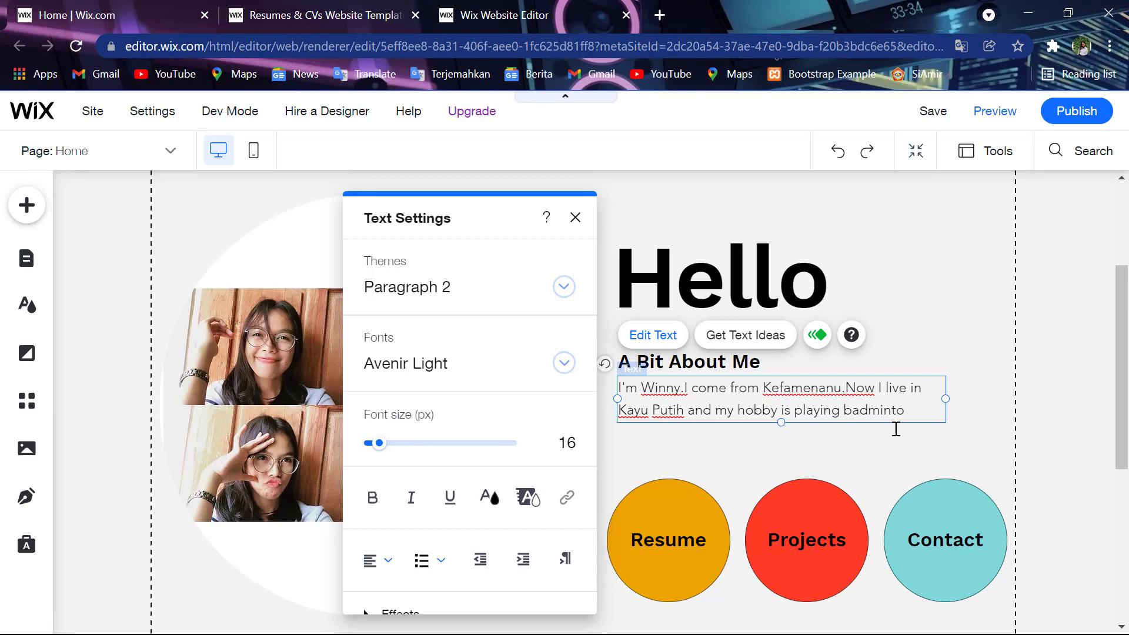
type("n.")
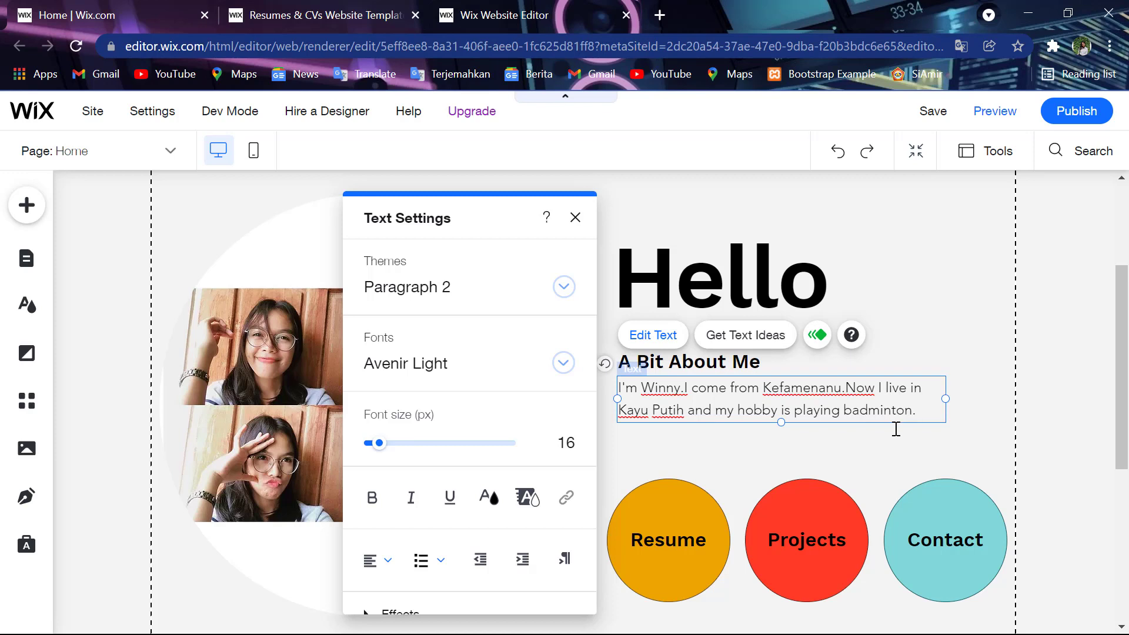
type("I was a memb")
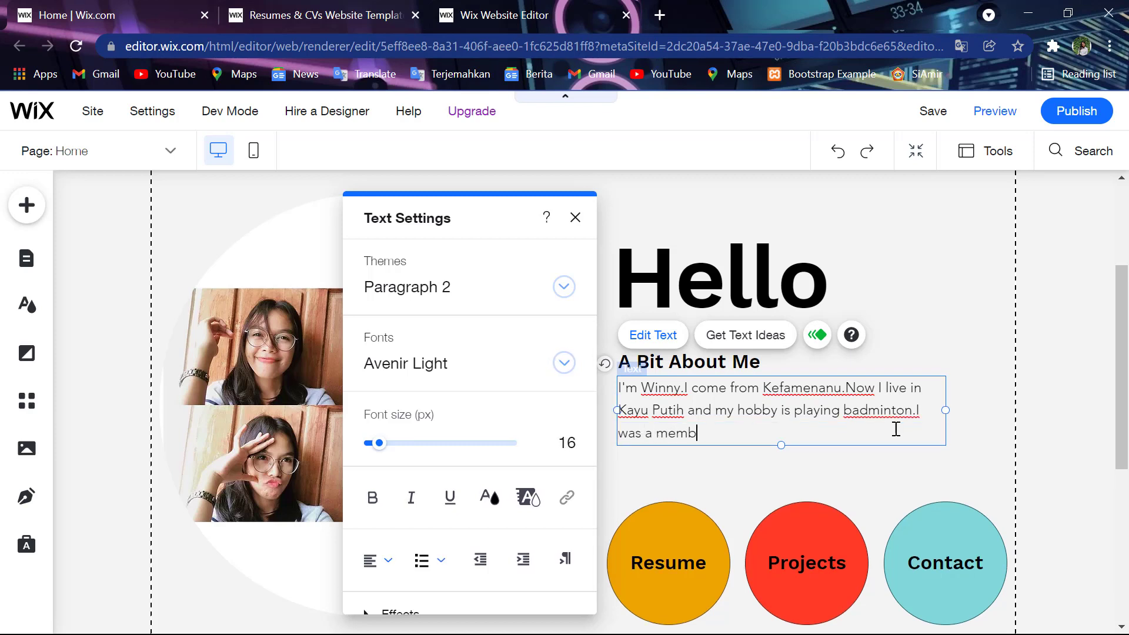
type("er of ")
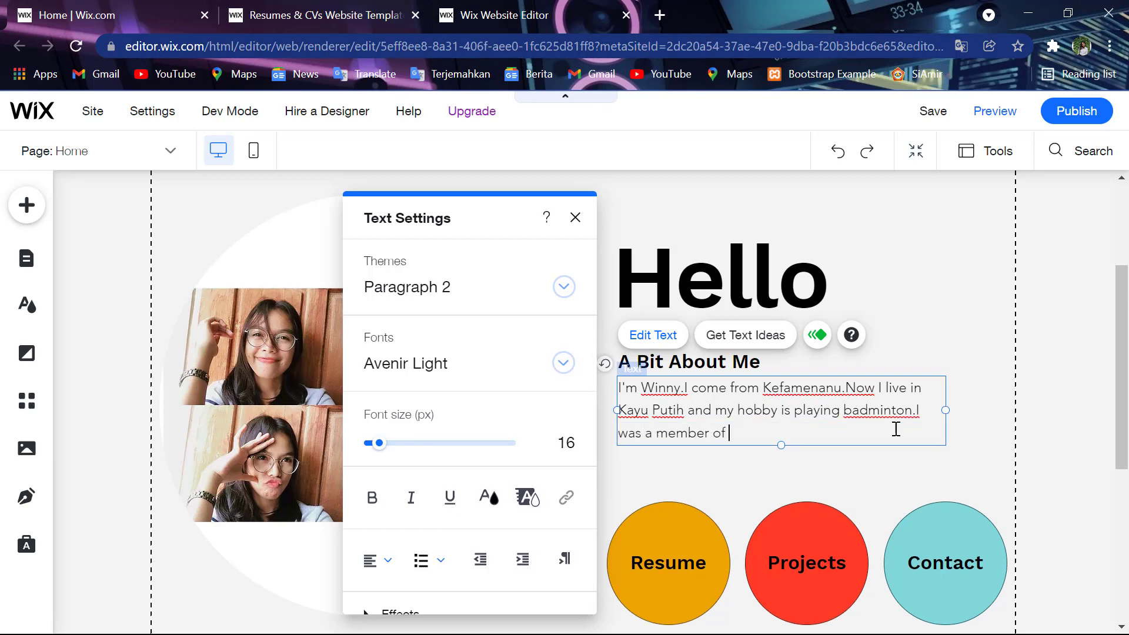
type("player in badminton")
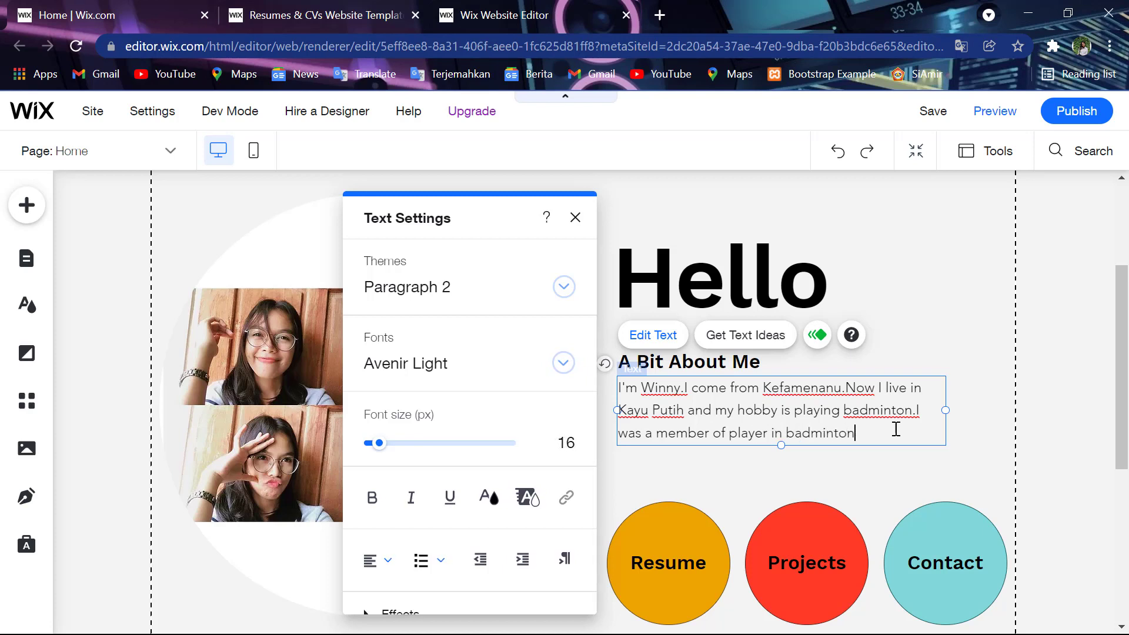
type(" club ")
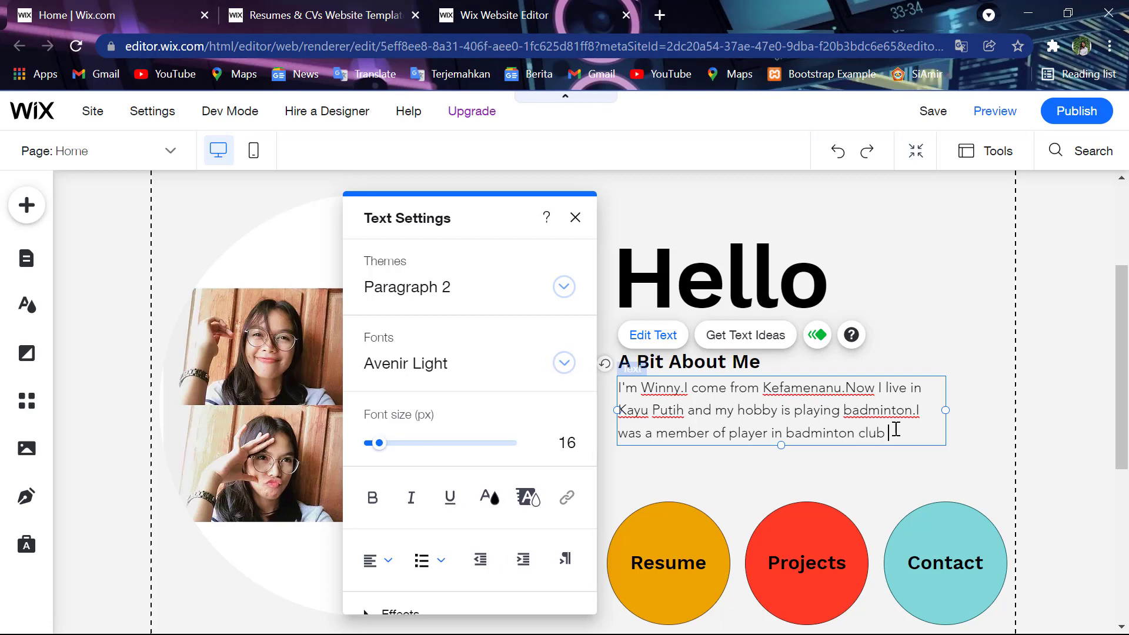
type("when I ")
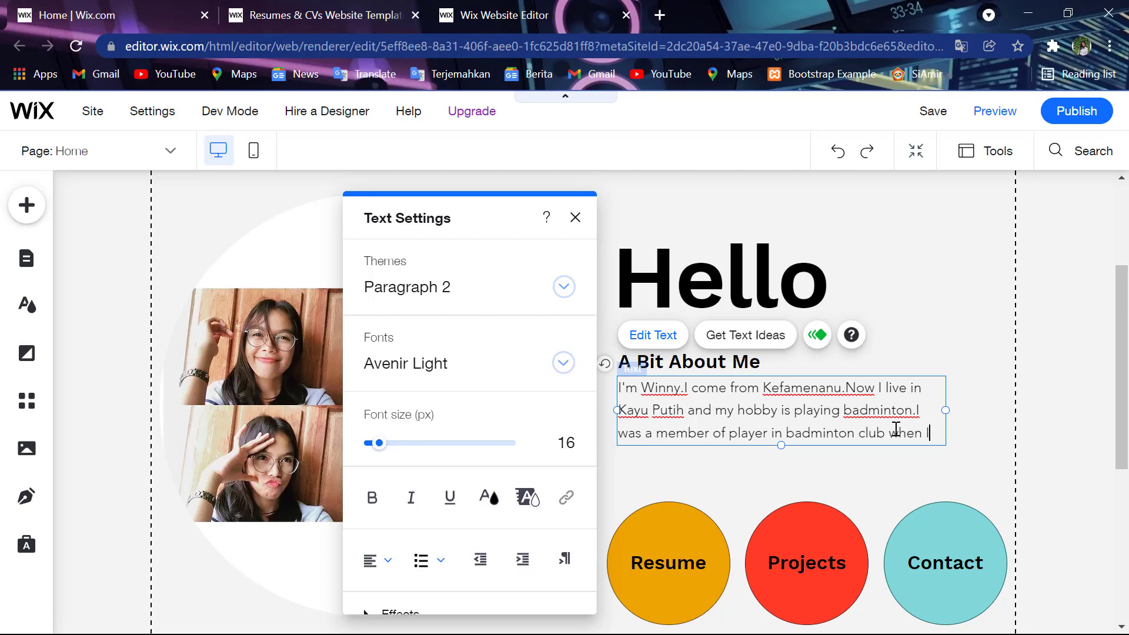
type("was i")
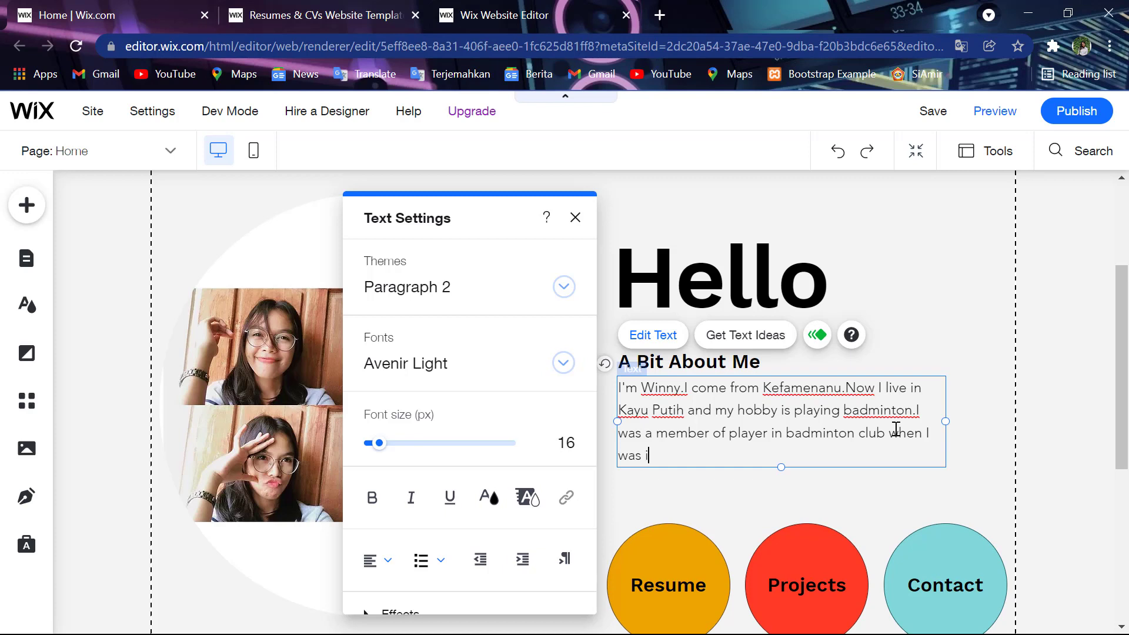
type("n high sh")
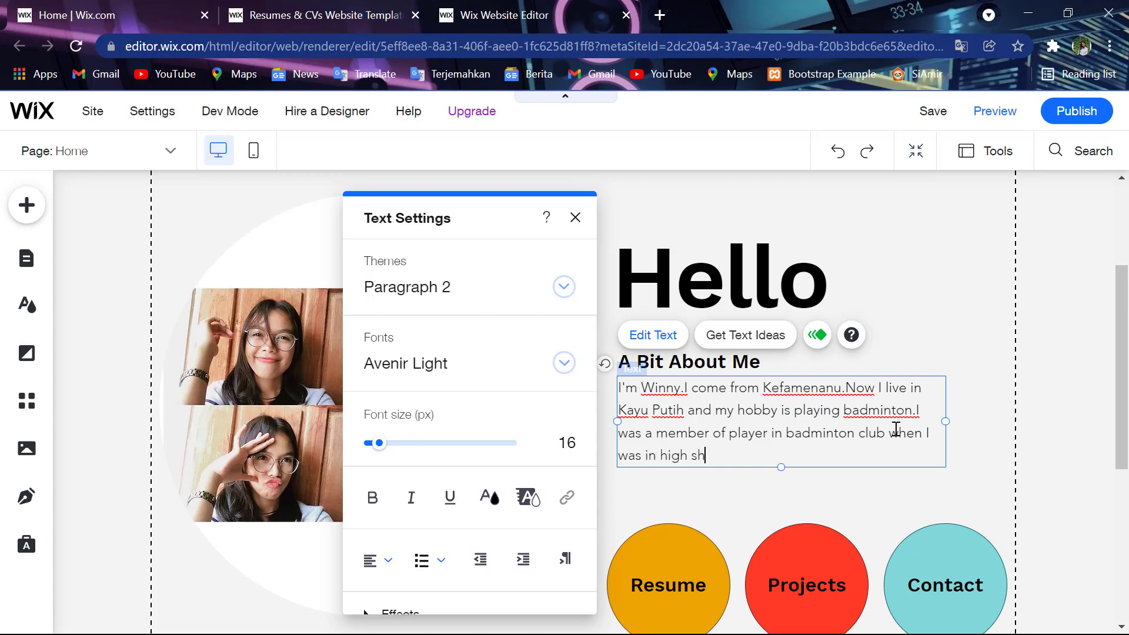
type("cool")
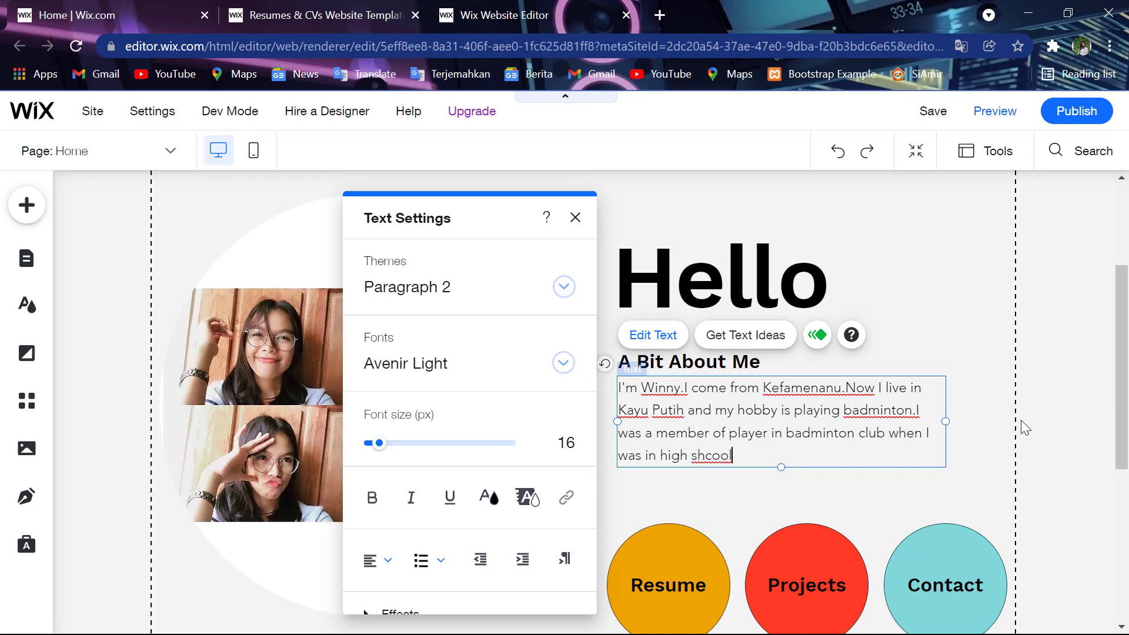
scroll(1010, 431, "down", 3)
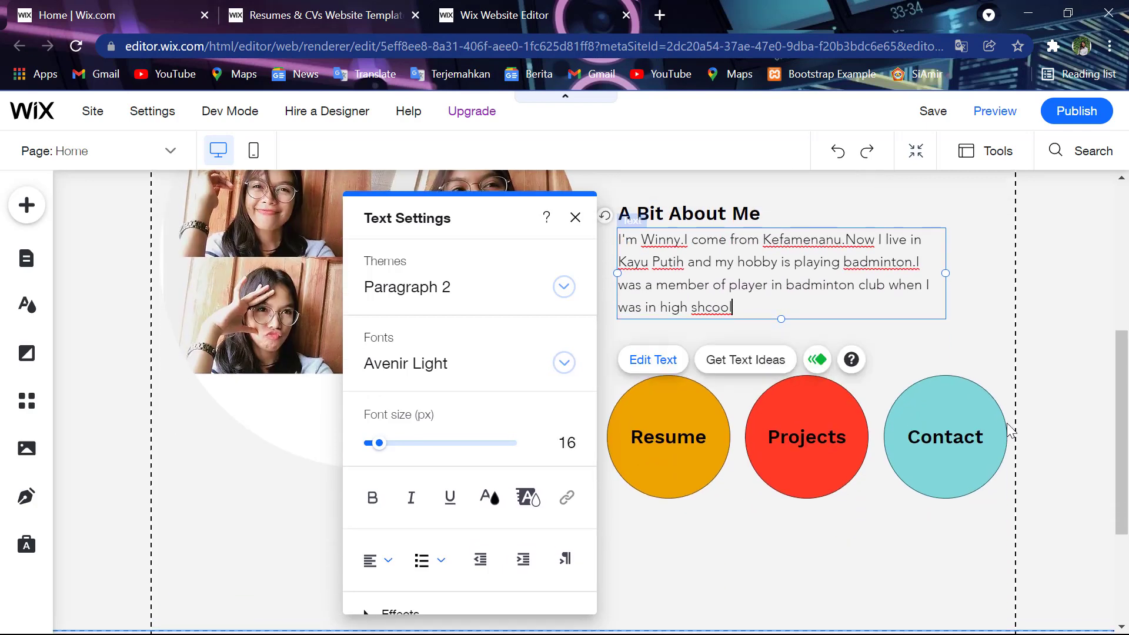
- Replace the footer's placeholder Phone number with the owner's personal phone number
left_click(1005, 432)
scroll(1006, 422, "down", 3)
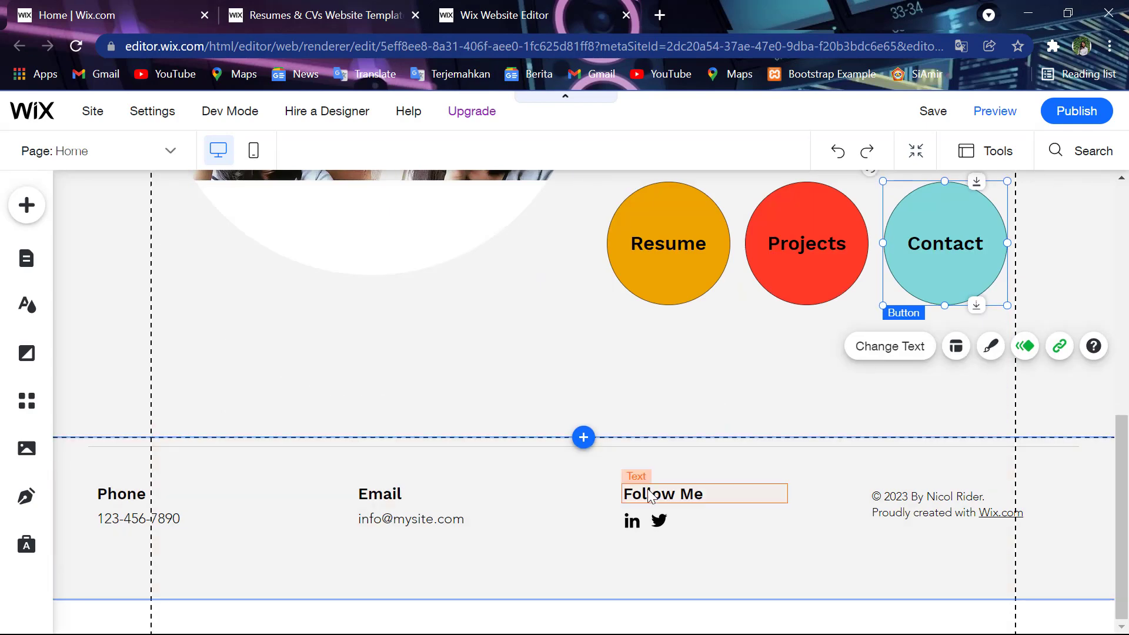
left_click(166, 521)
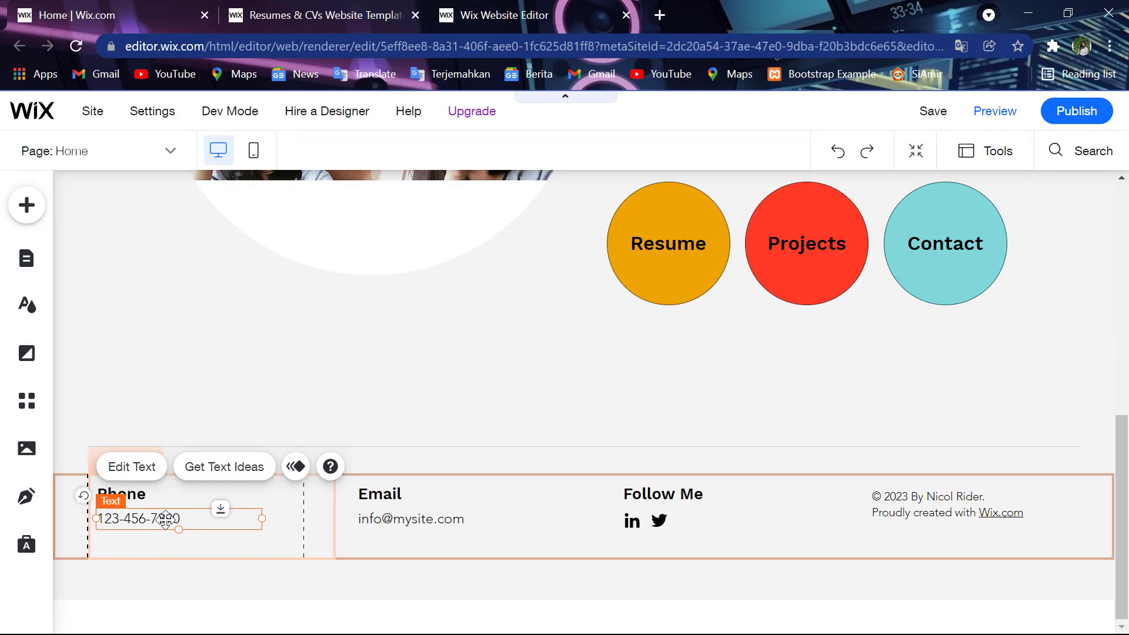
double_click(166, 519)
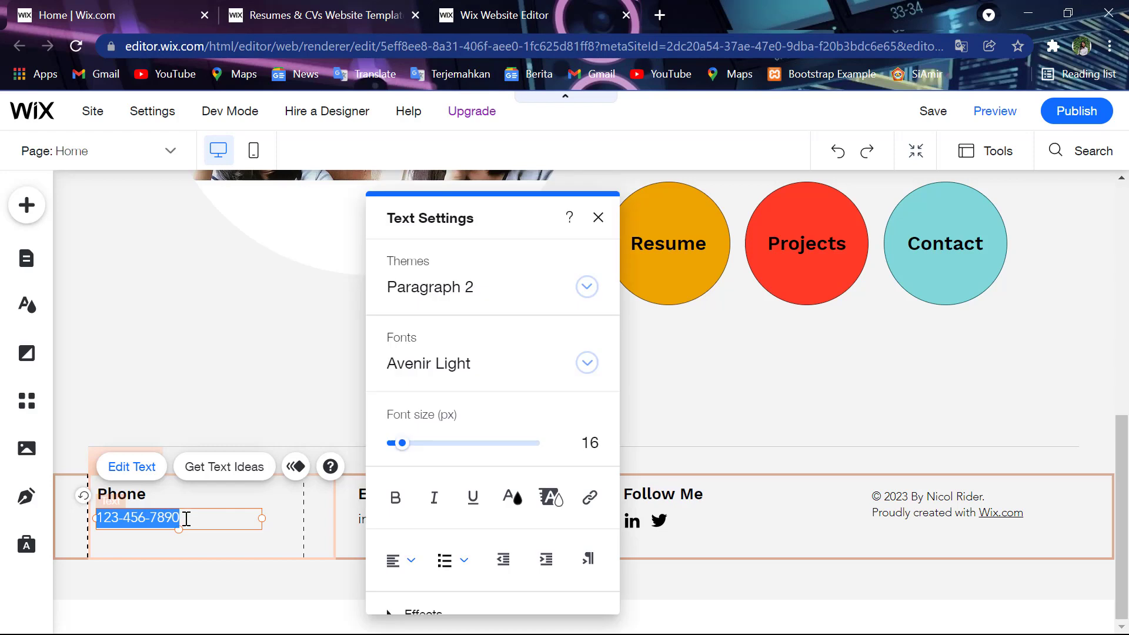
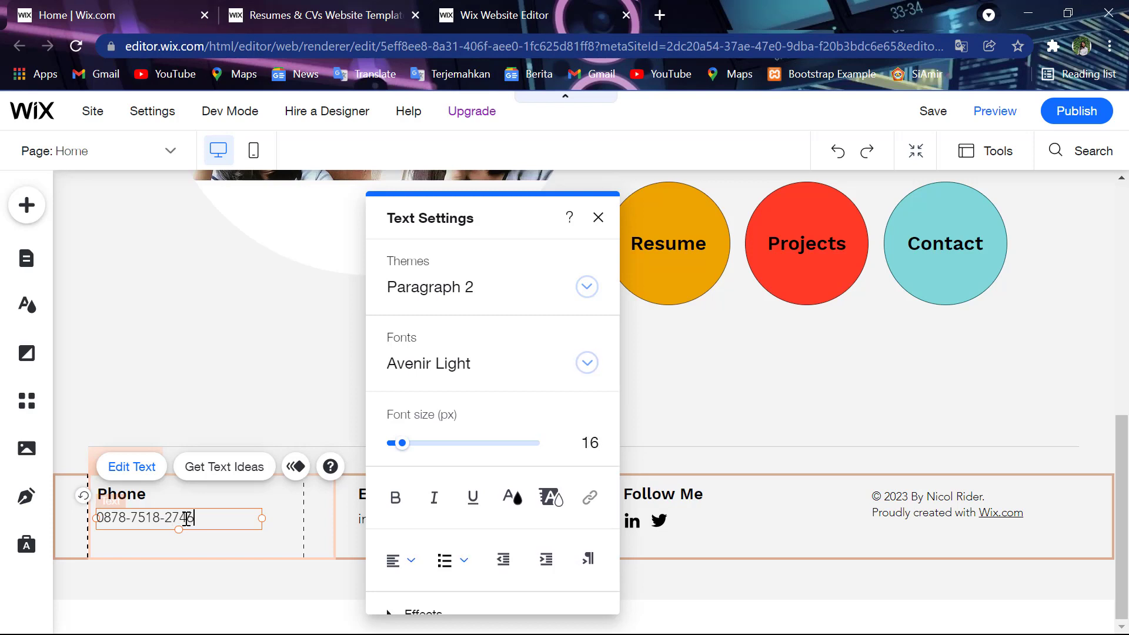
left_click(281, 592)
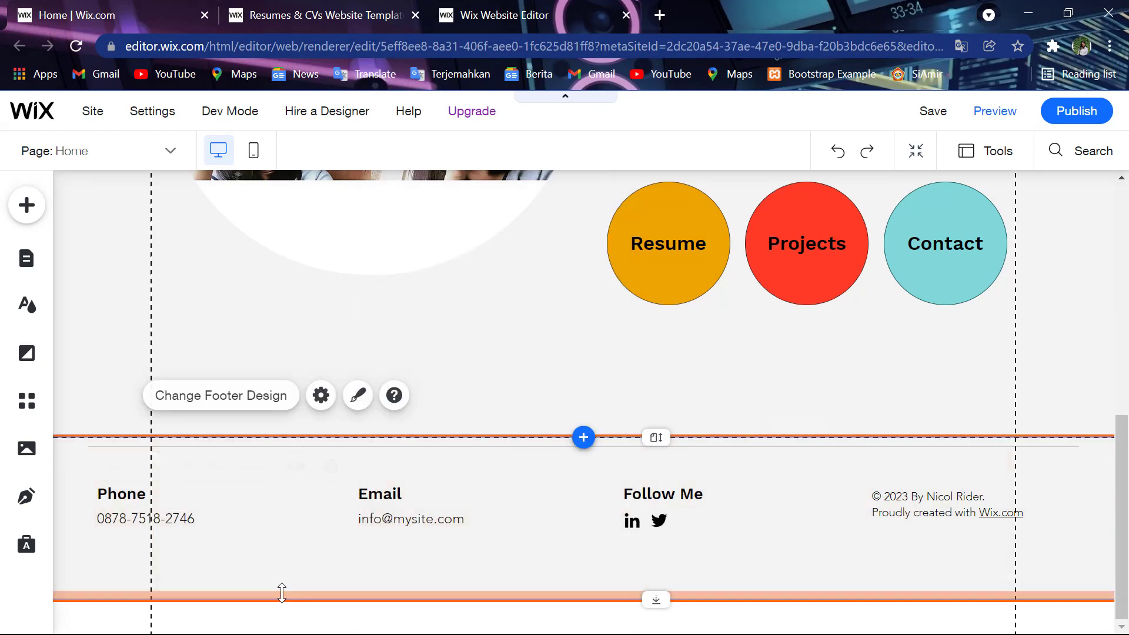
double_click(395, 524)
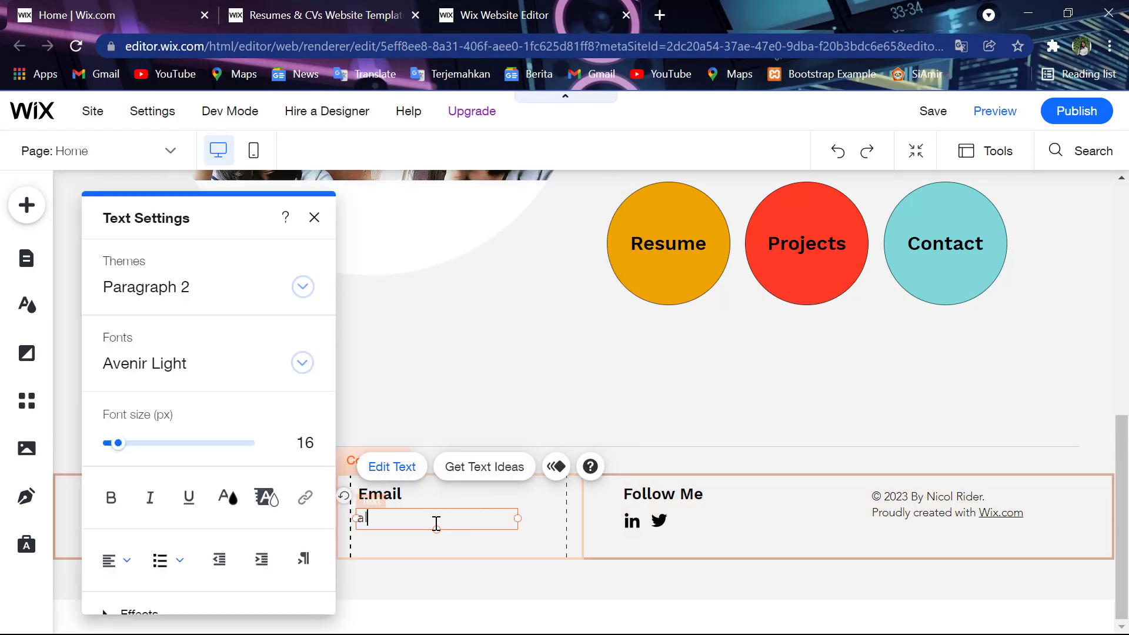
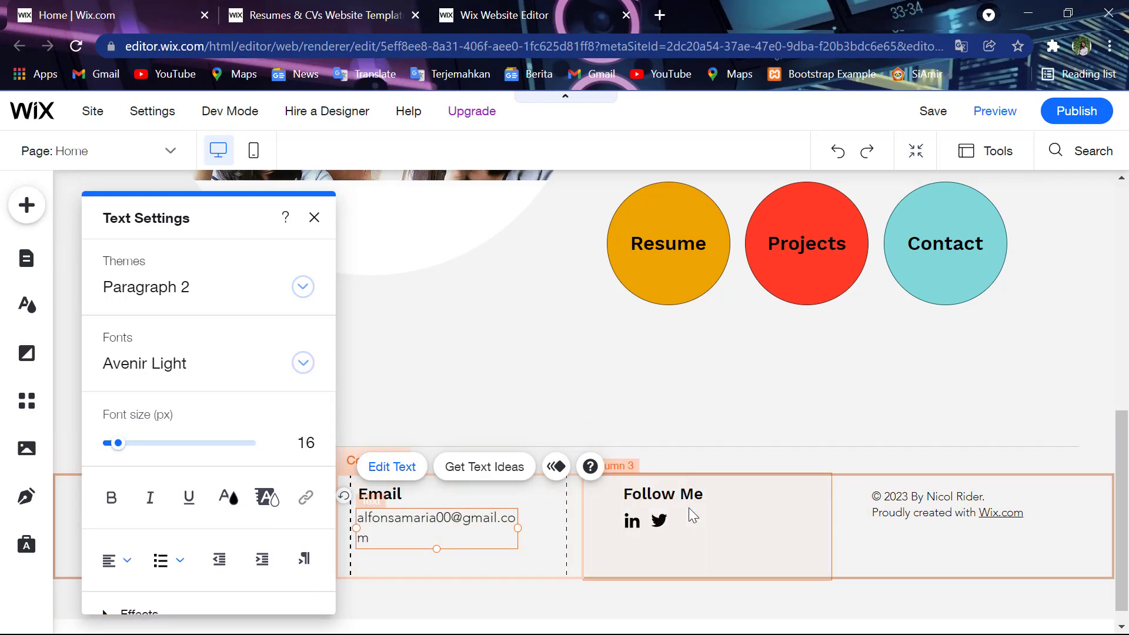
left_click(933, 513)
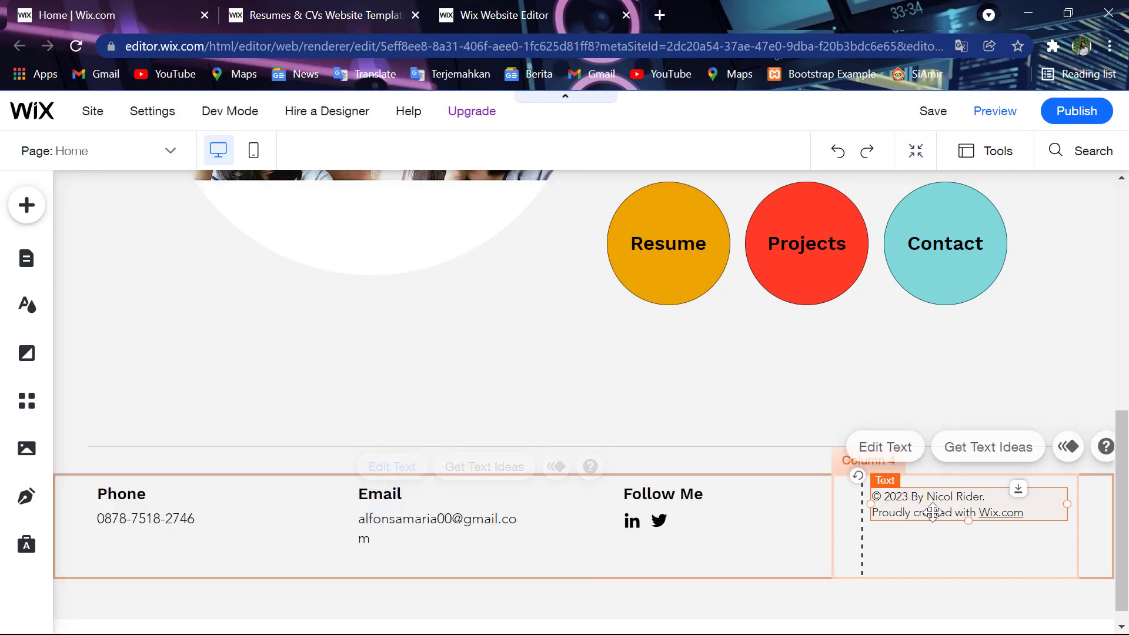
- Replace the fourth-column copyright line with the owner's social-media @ handle
key("Delete")
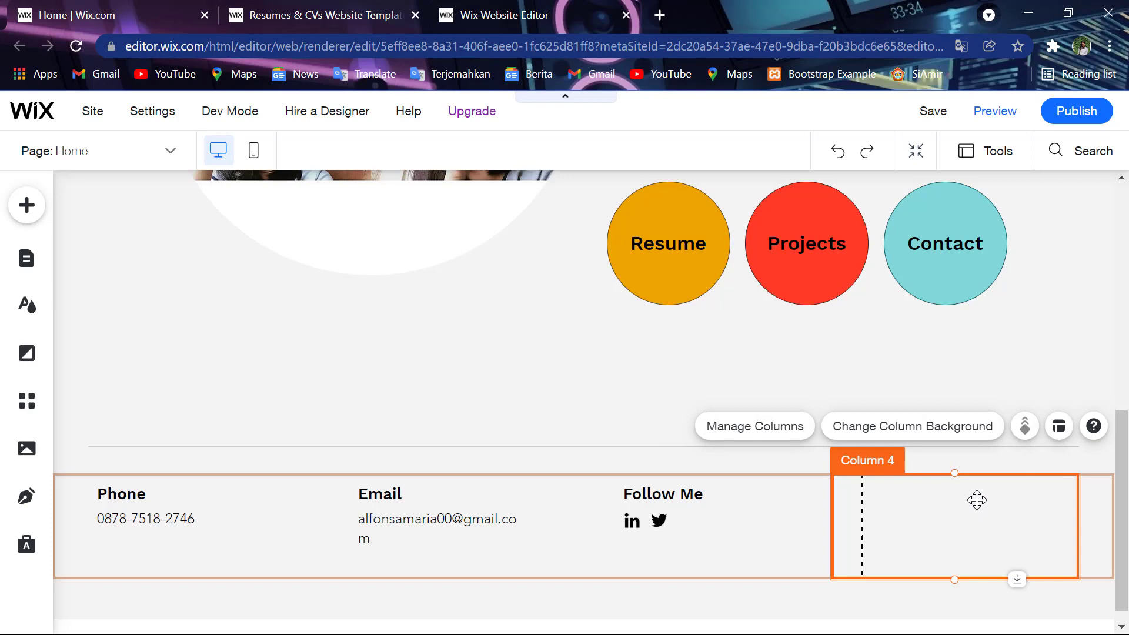
key("ctrl+z")
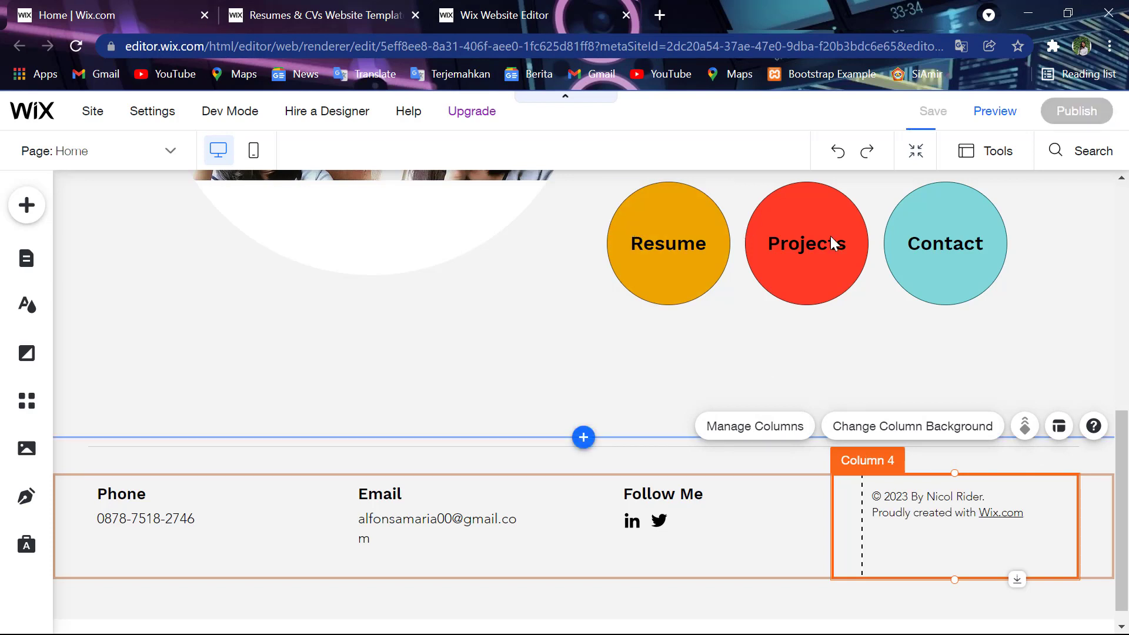
double_click(964, 497)
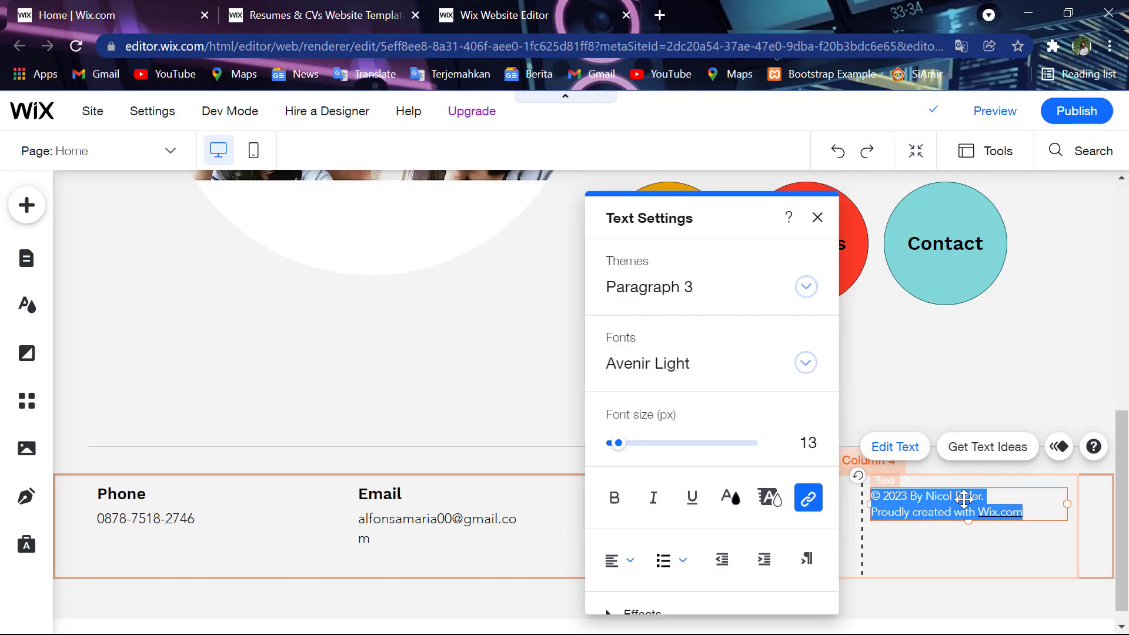
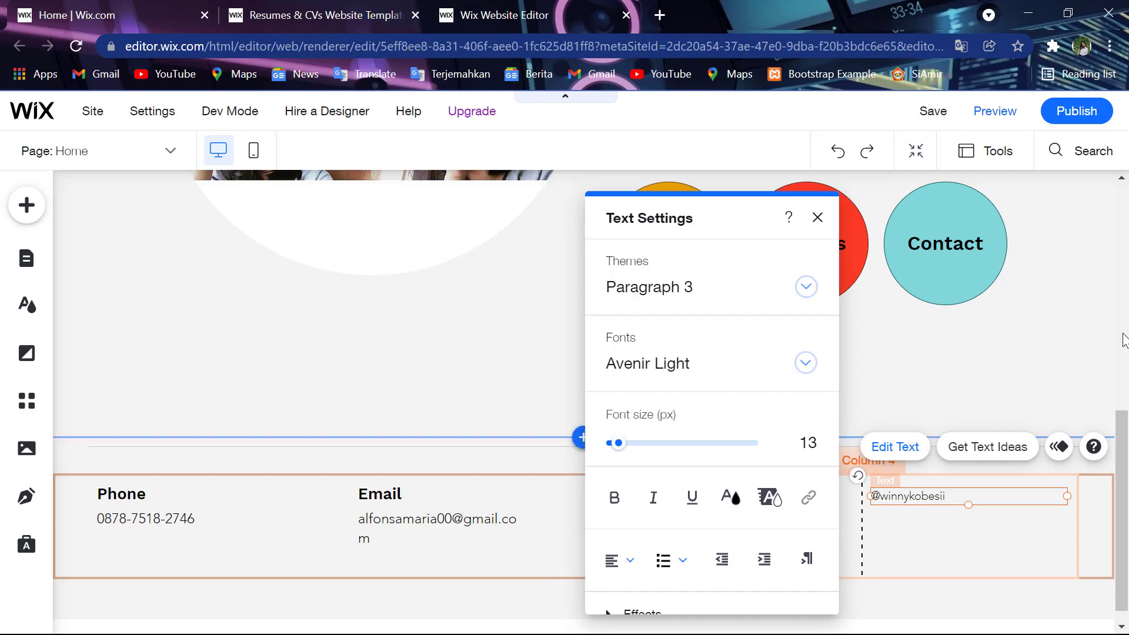
scroll(885, 309, "up", 6)
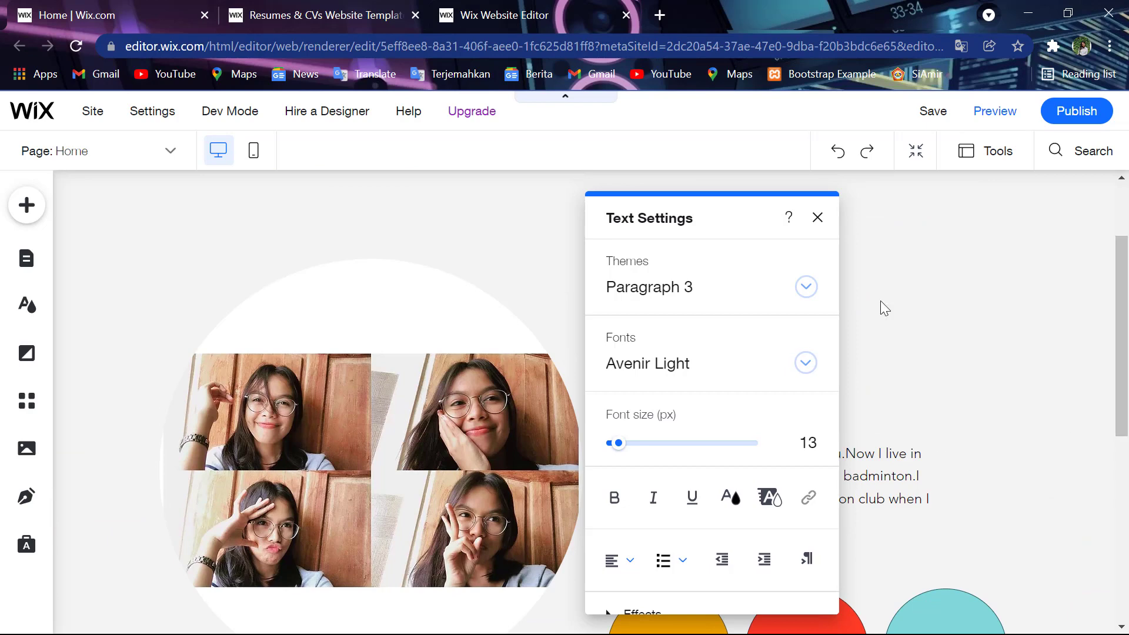
- Delete the Resume page, leaving Home, Projects and Contact, and open the Projects page
left_click(817, 217)
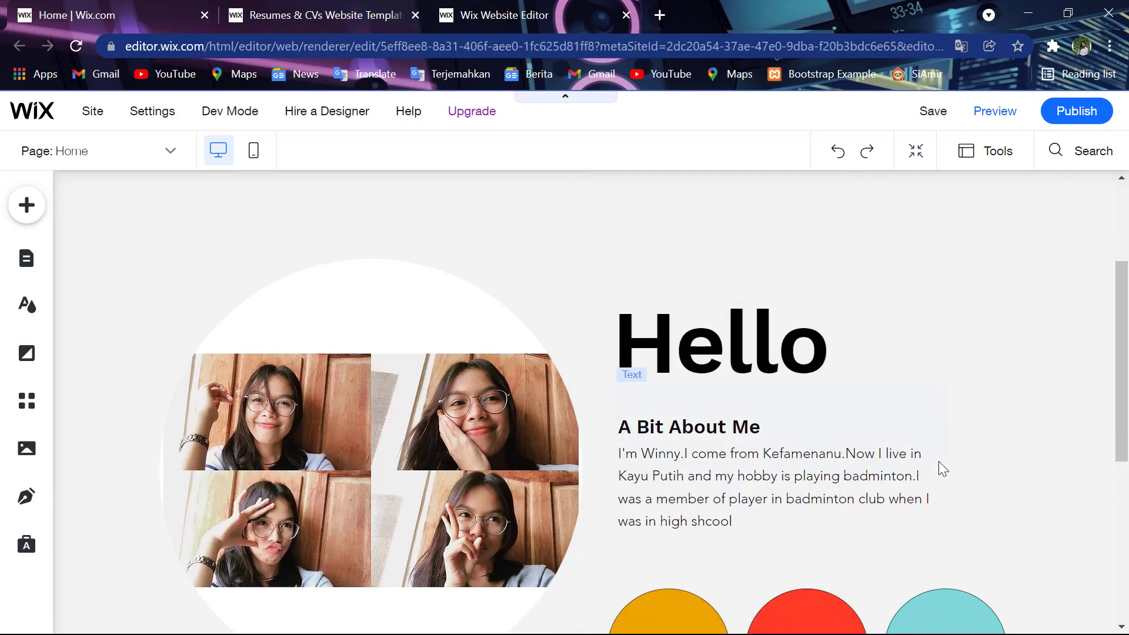
scroll(938, 461, "up", 10)
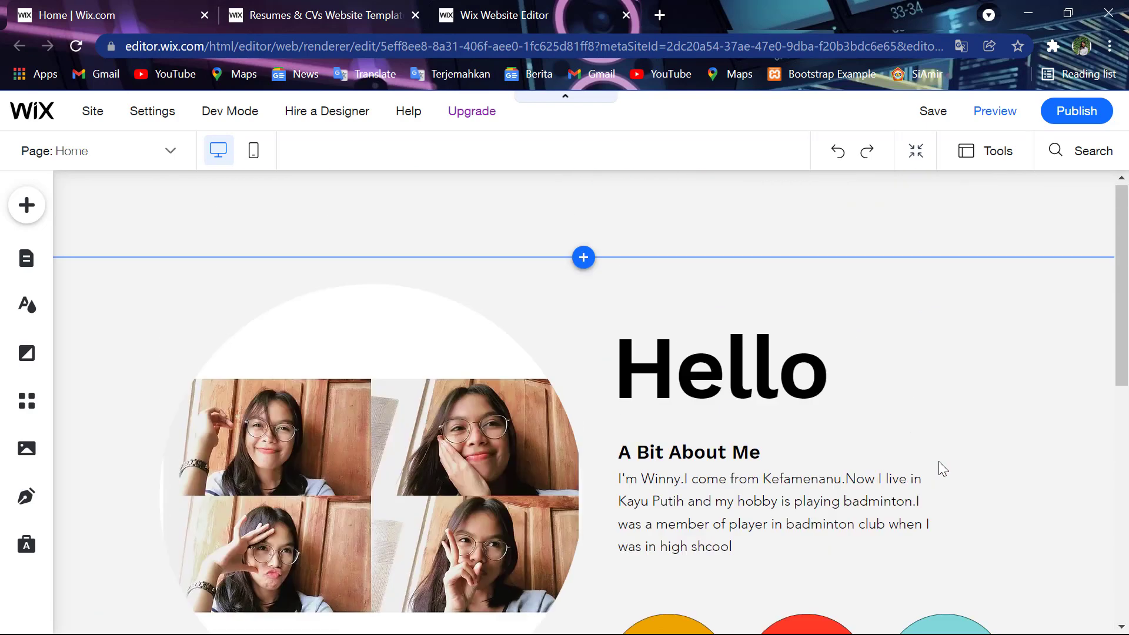
scroll(939, 461, "up", 2)
left_click(26, 257)
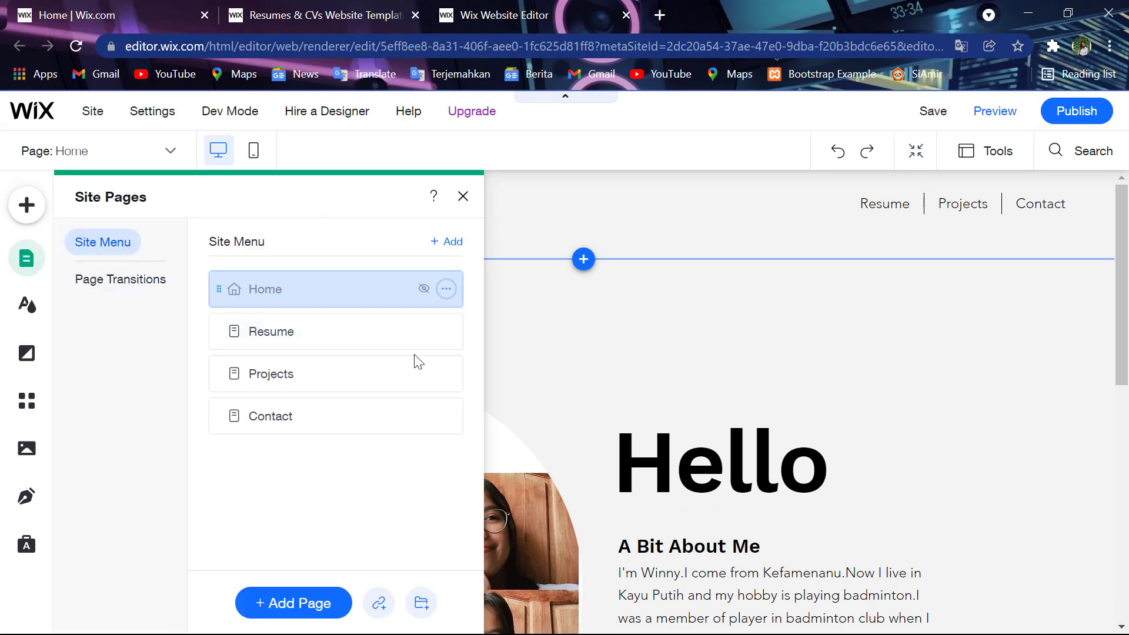
left_click(452, 339)
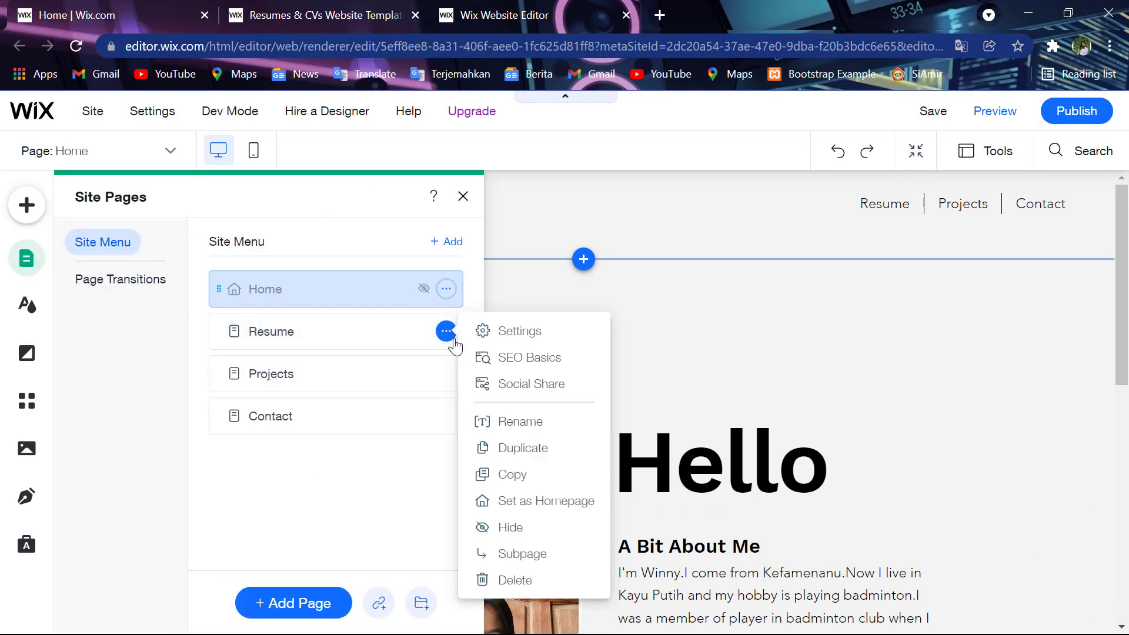
left_click(516, 579)
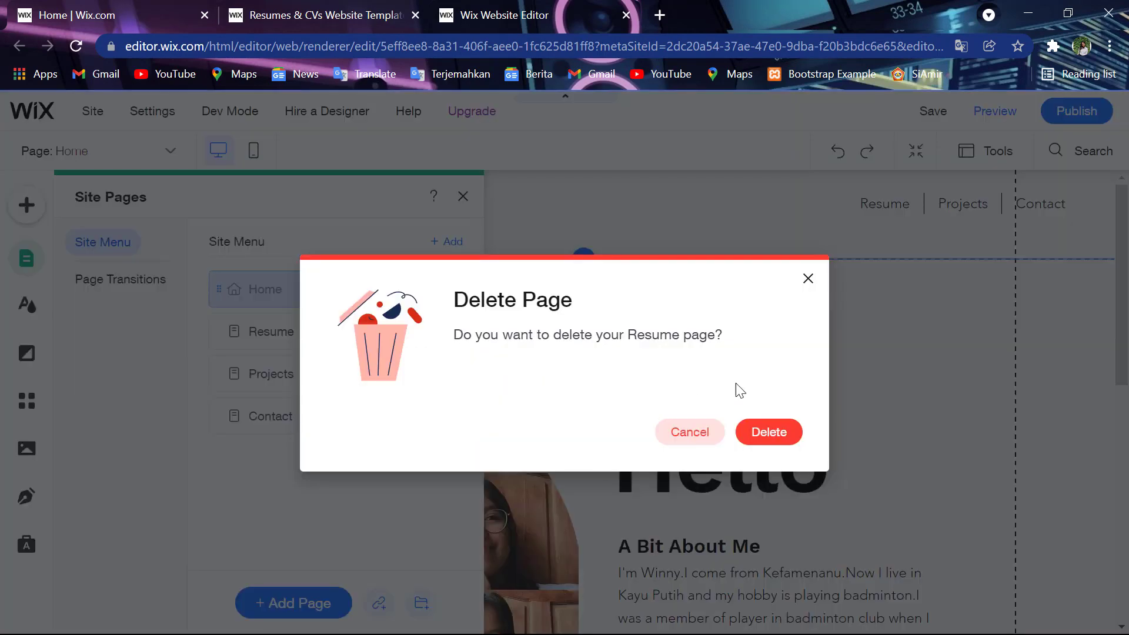
left_click(771, 431)
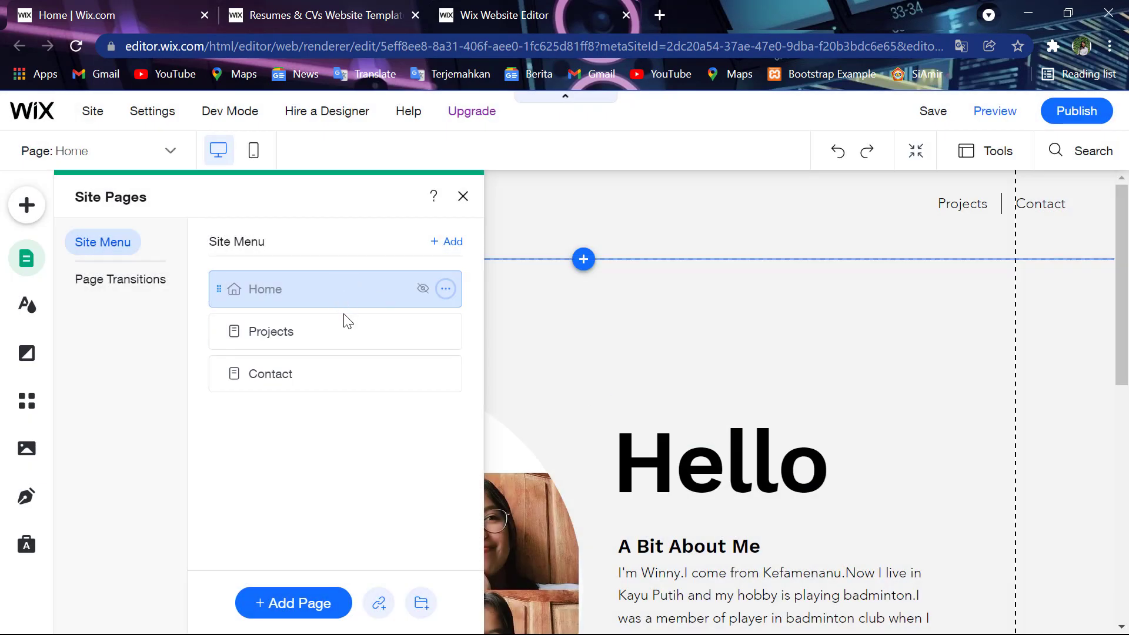
left_click(344, 317)
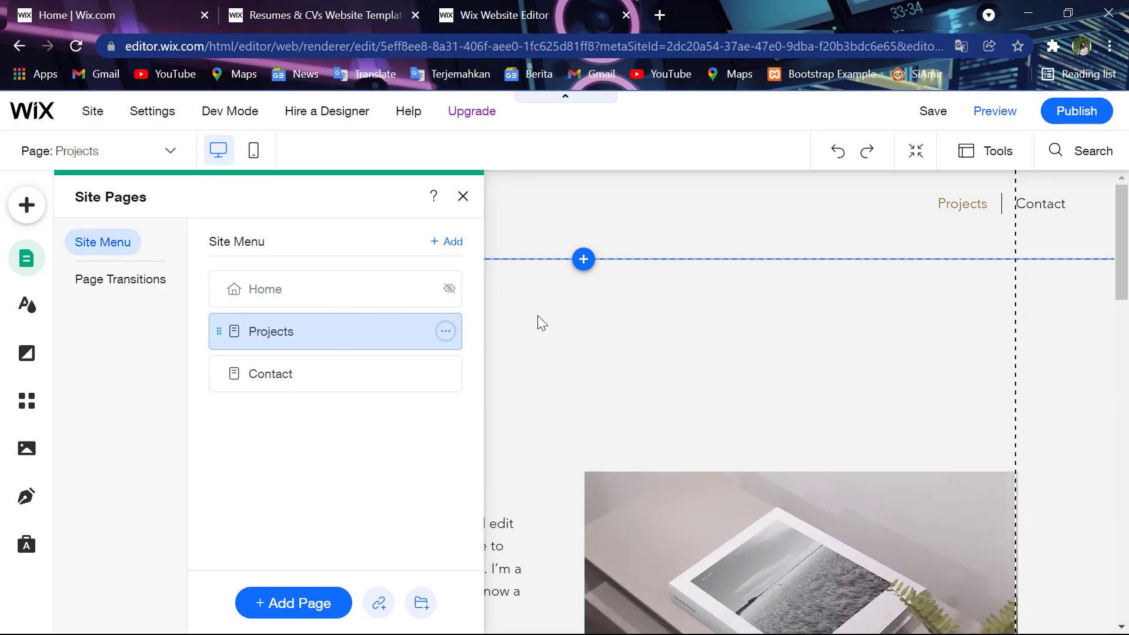
- Close the Site Pages panel, look over the Projects page, and open a new browser tab
left_click(583, 328)
scroll(446, 386, "down", 4)
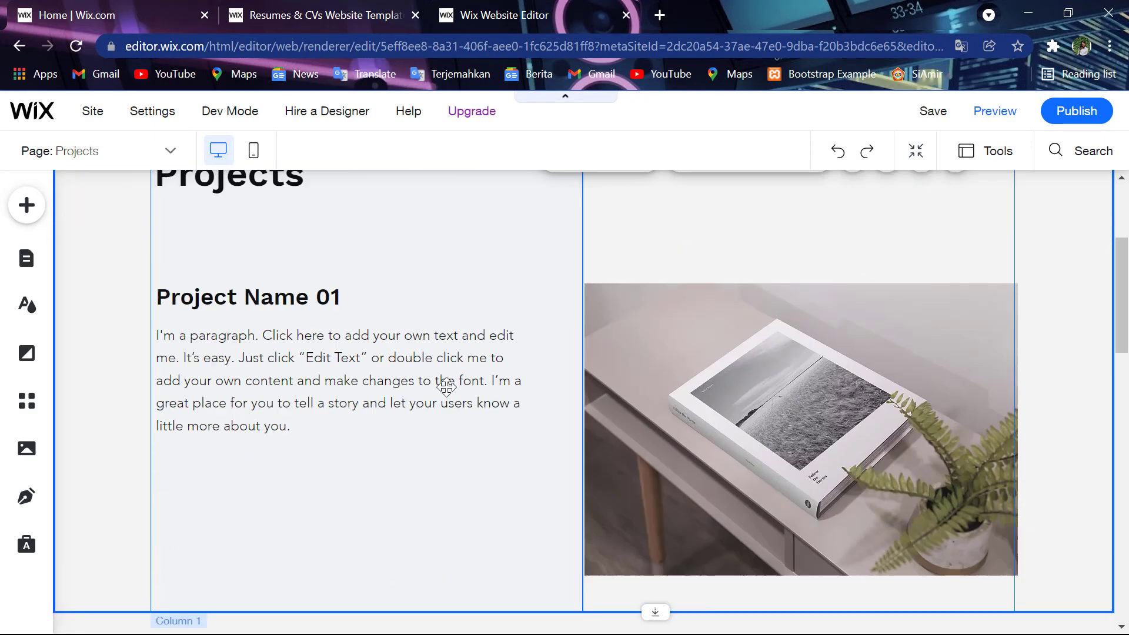
scroll(446, 386, "up", 3)
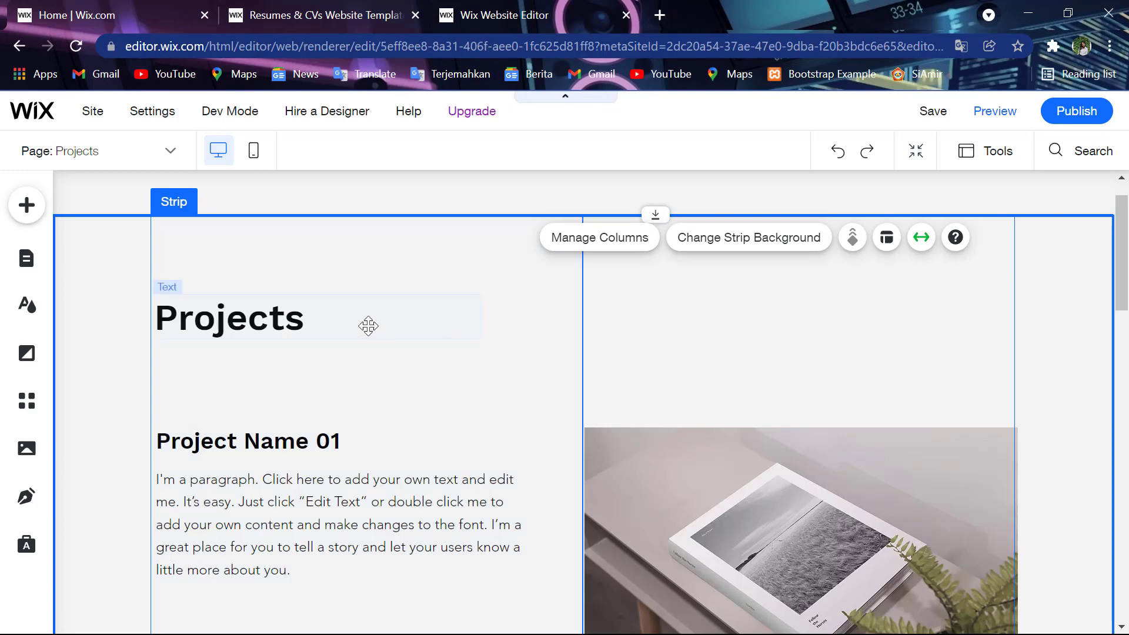
left_click(657, 15)
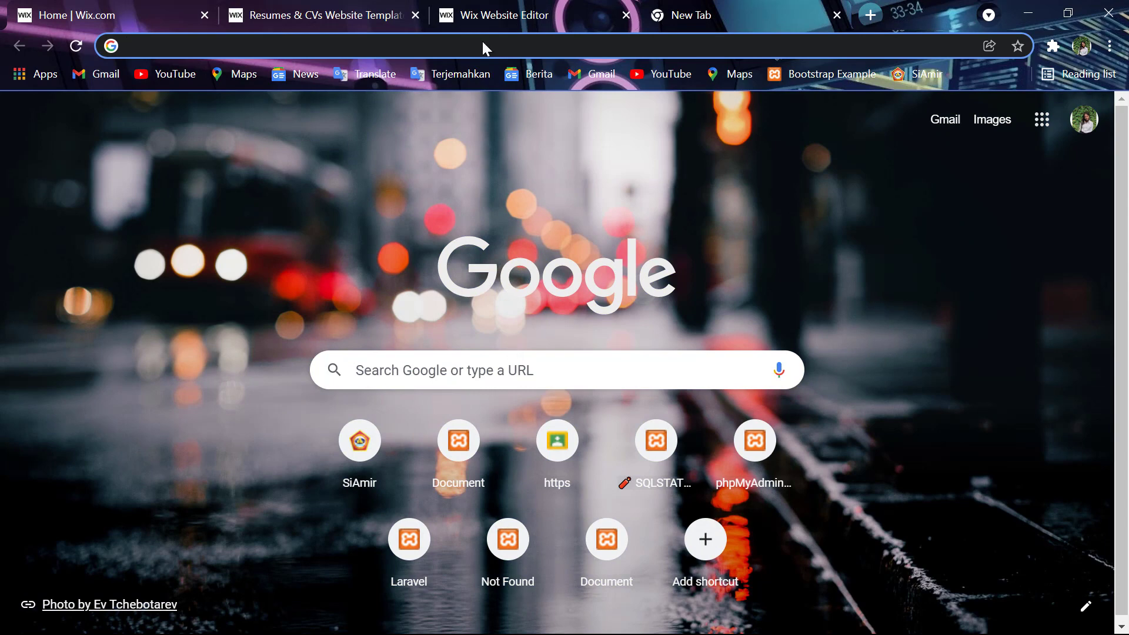
- Load pesonarotendao-19120050.my.id, select its address, and return to the Wix editor tab
type("peso")
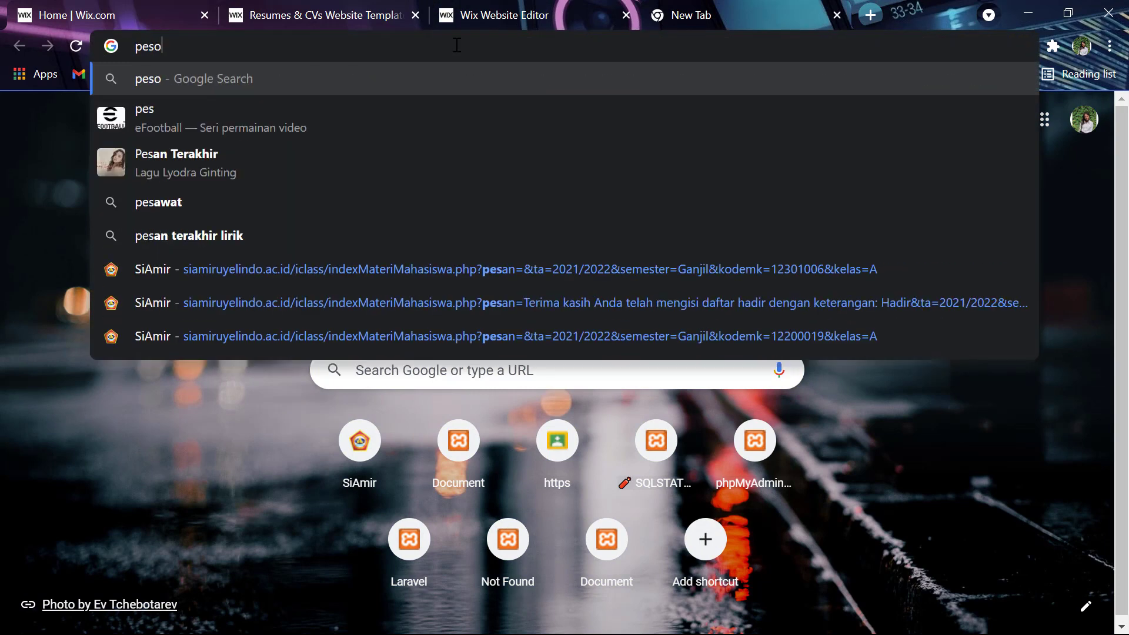
type("naro")
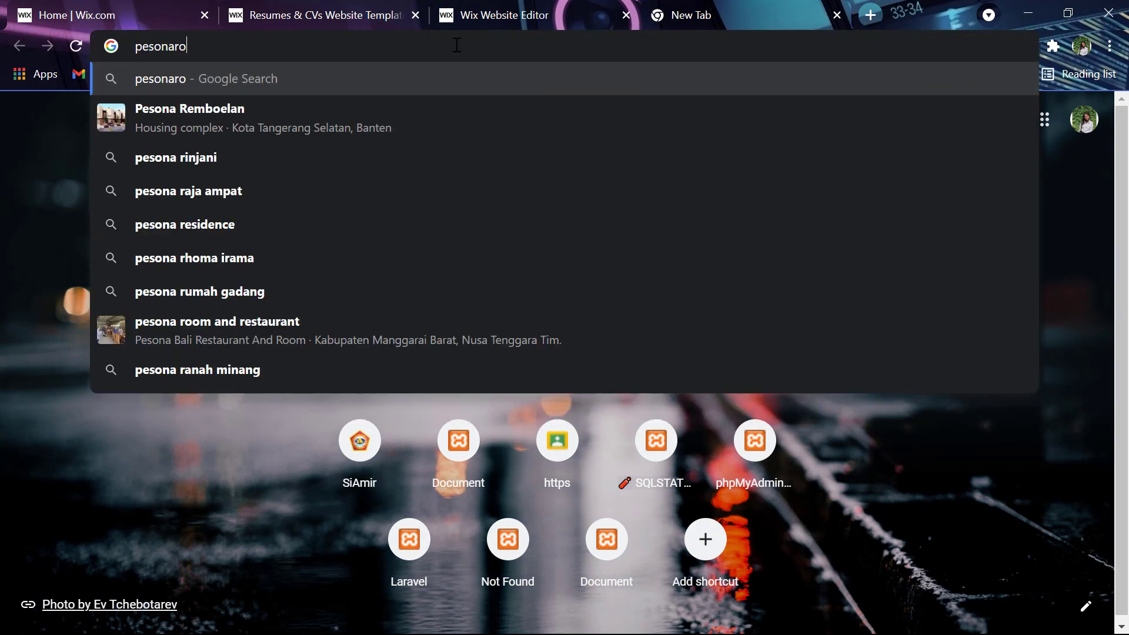
type("tendao")
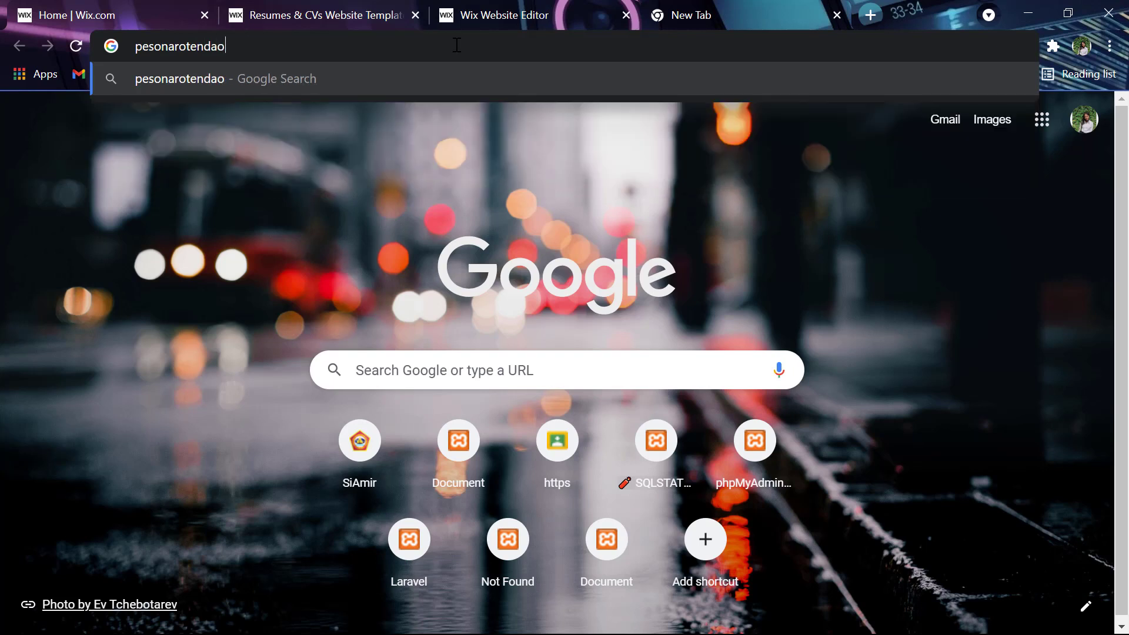
type("-191200")
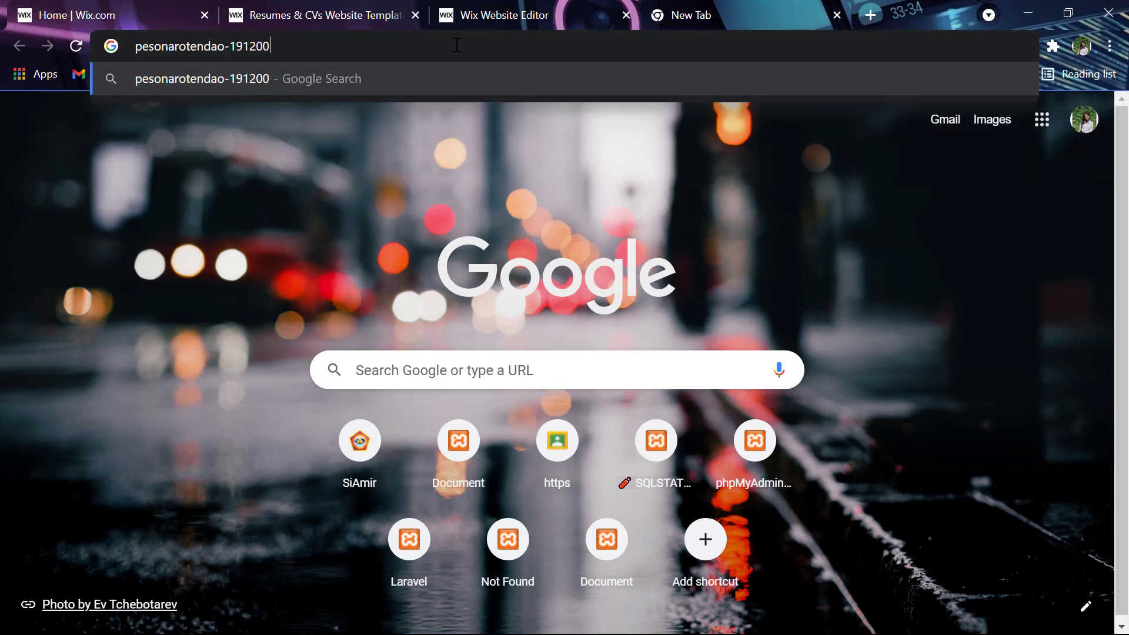
type("50.")
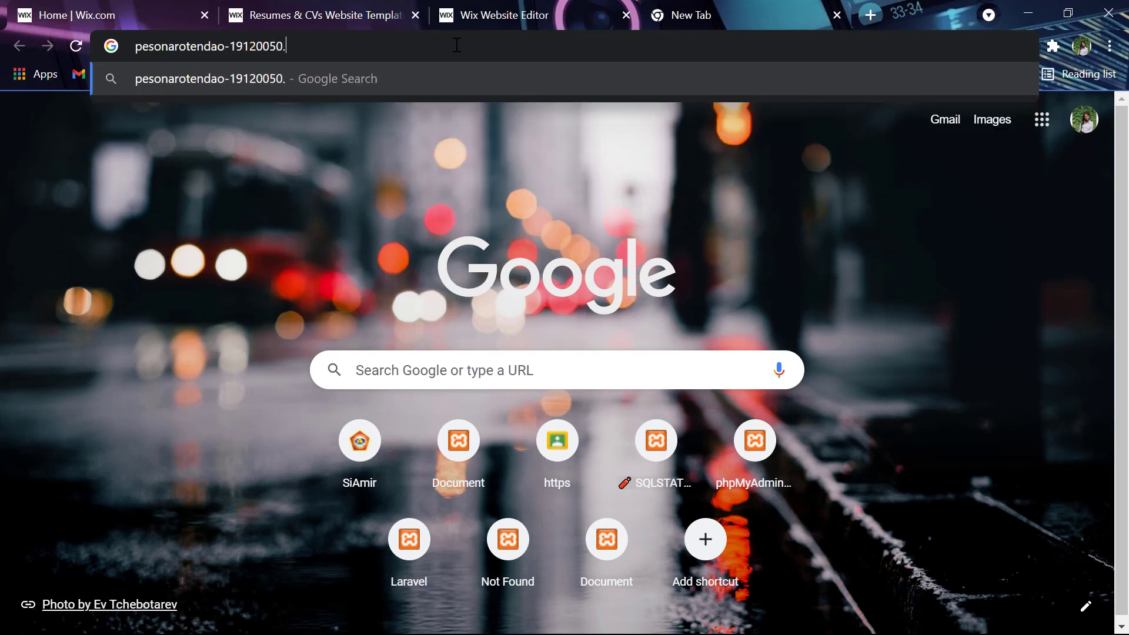
type("my.id")
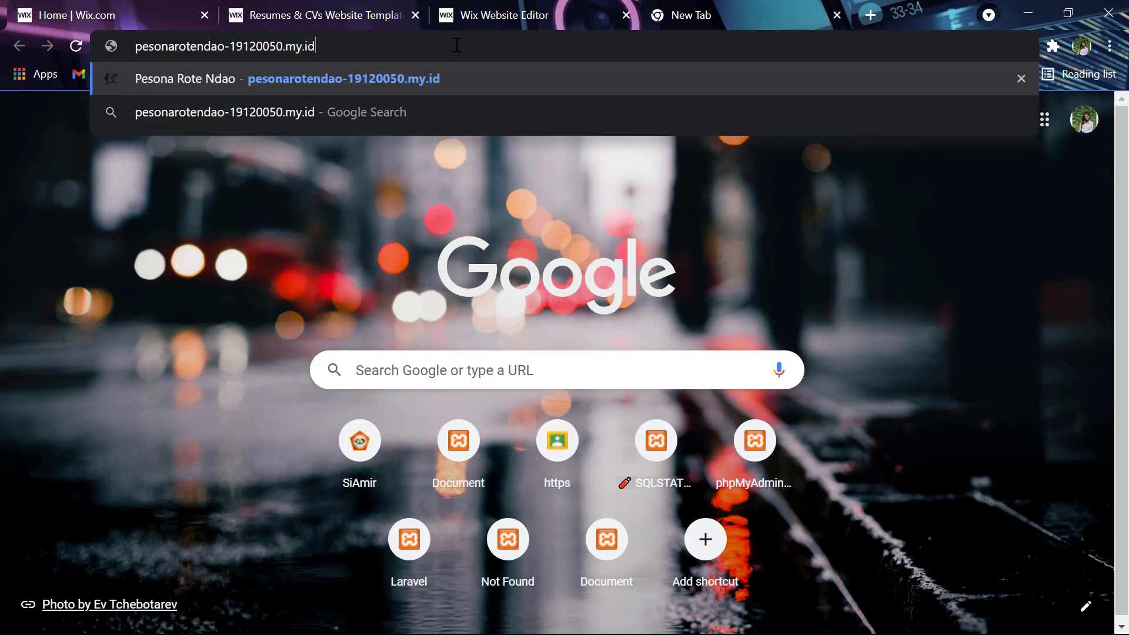
key("Return")
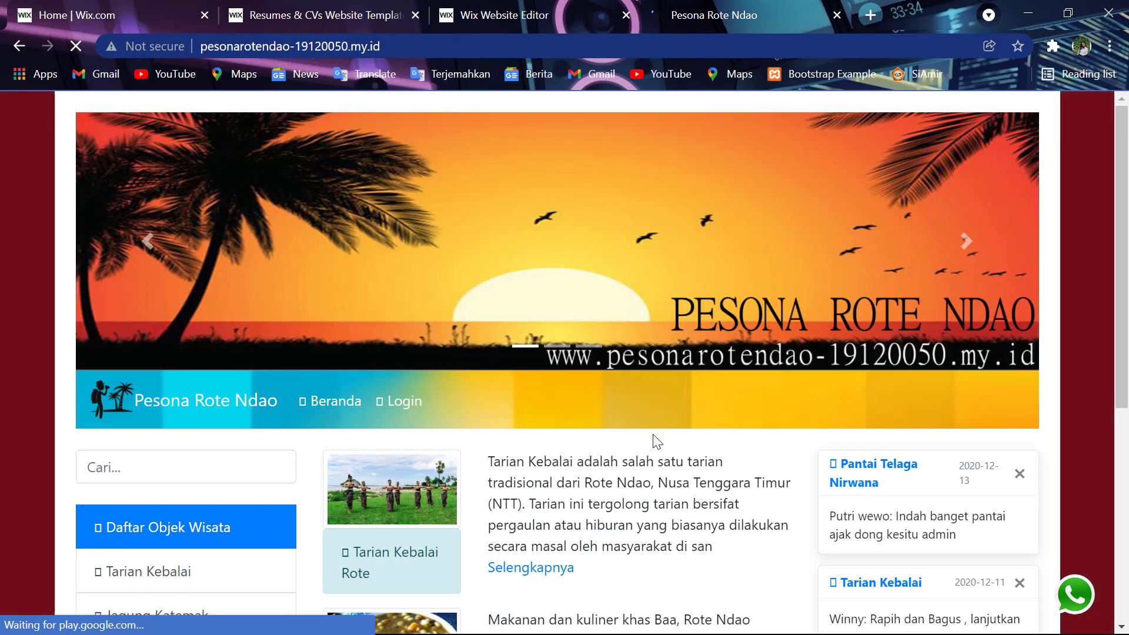
left_click(734, 36)
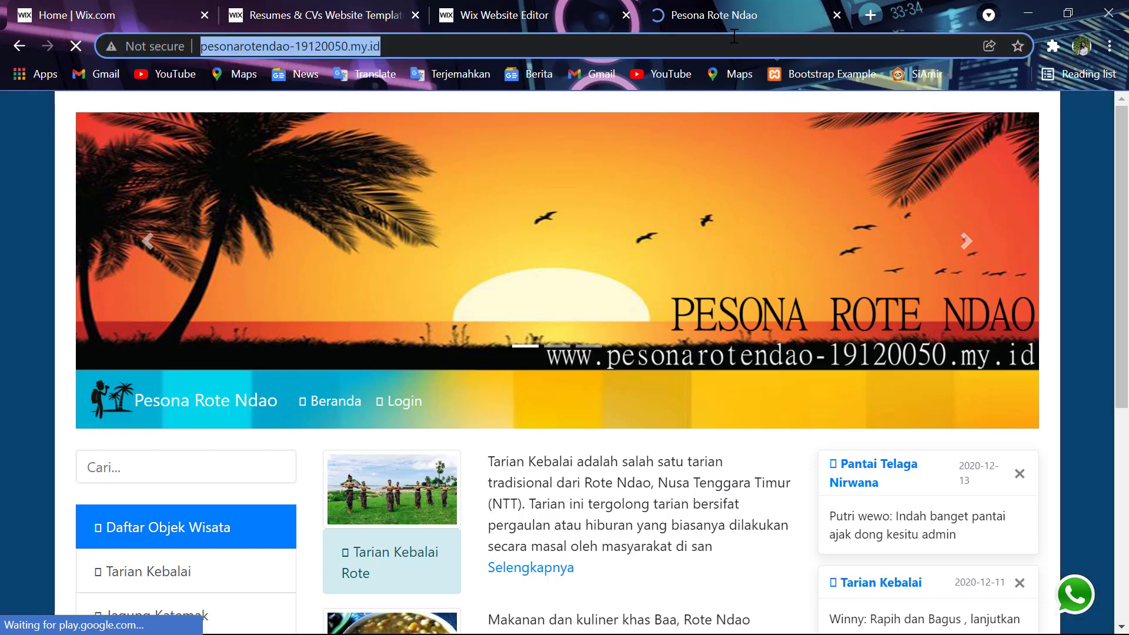
left_click(562, 5)
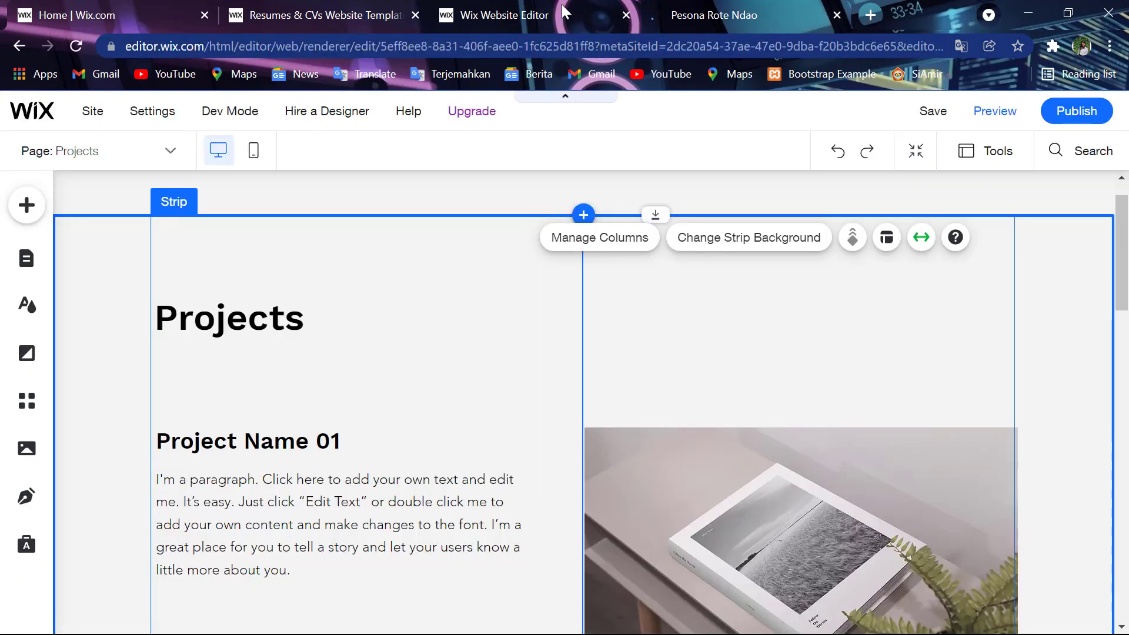
- Retitle the Project Name 01 heading to 'Website Pariwisata'
double_click(294, 441)
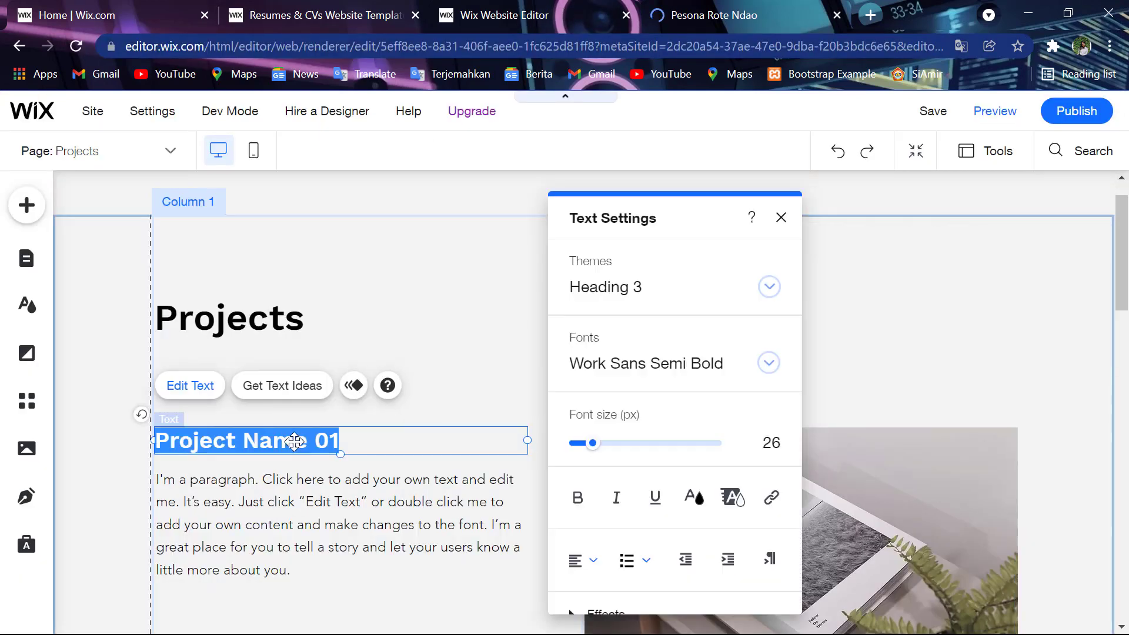
type("We")
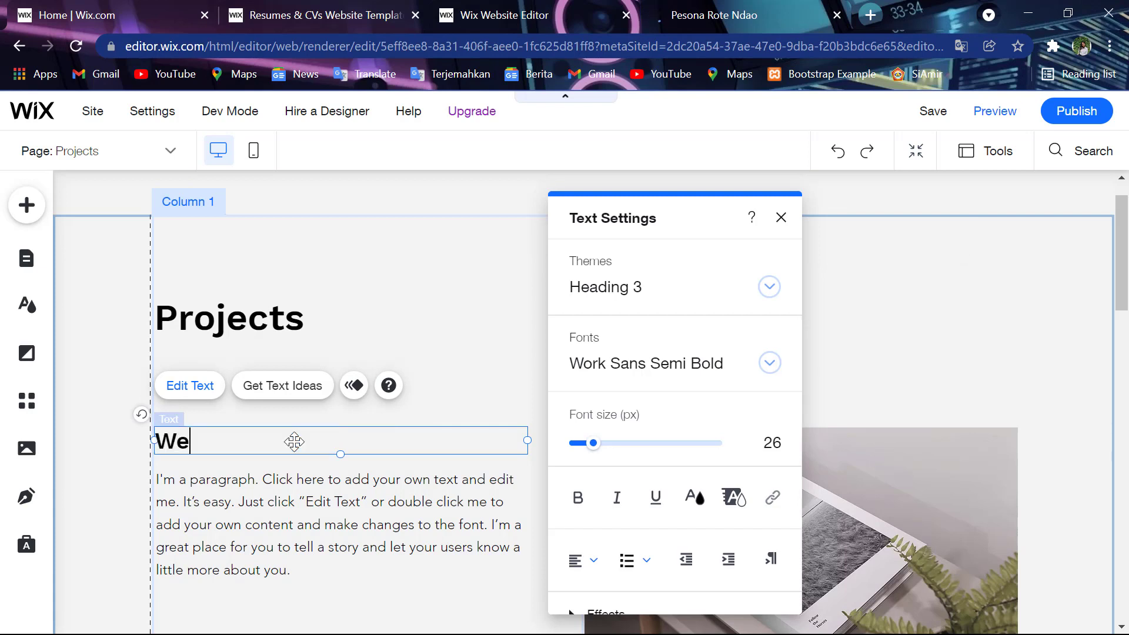
type("bsite Pa")
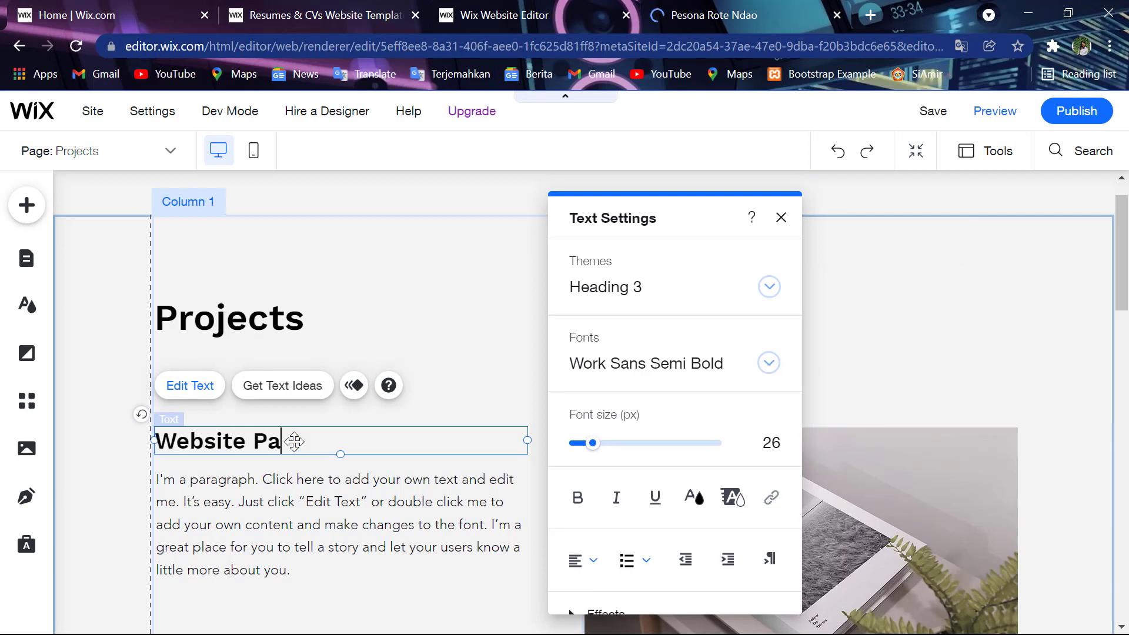
type("riwisata")
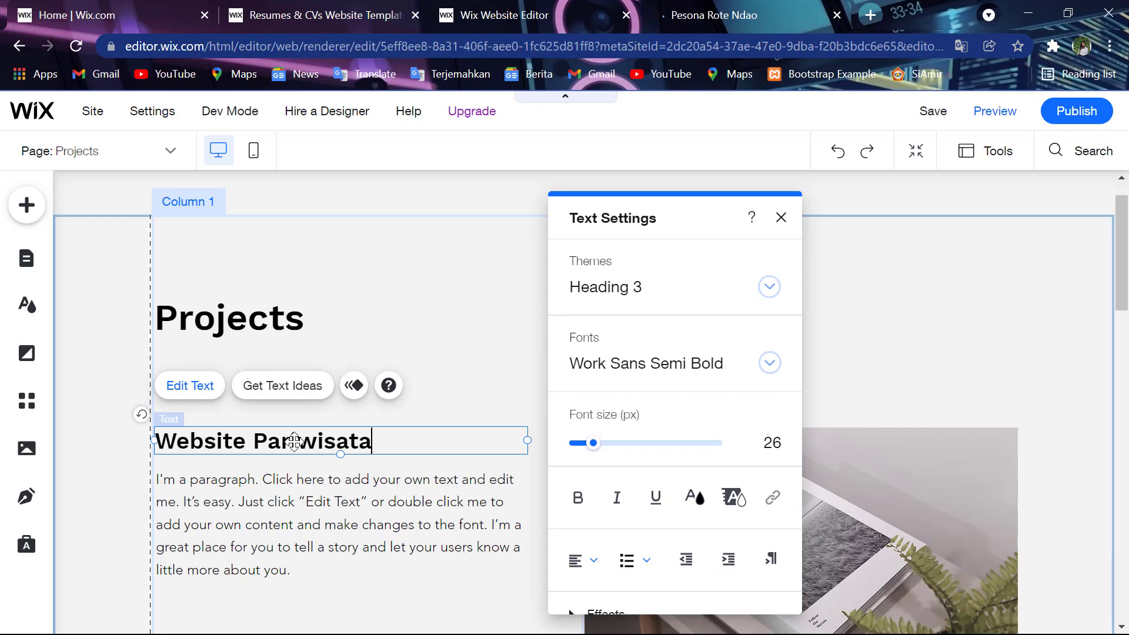
left_click(327, 529)
- Delete all the placeholder text in the paragraph below the Website Pariwisata heading
left_click(328, 530)
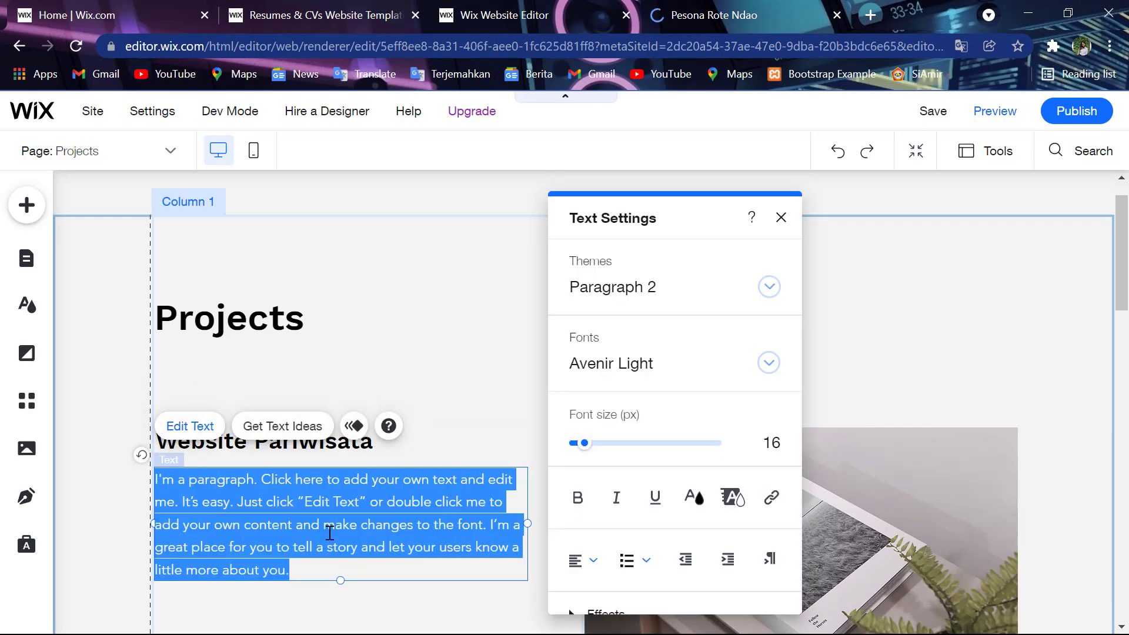
left_click(326, 528)
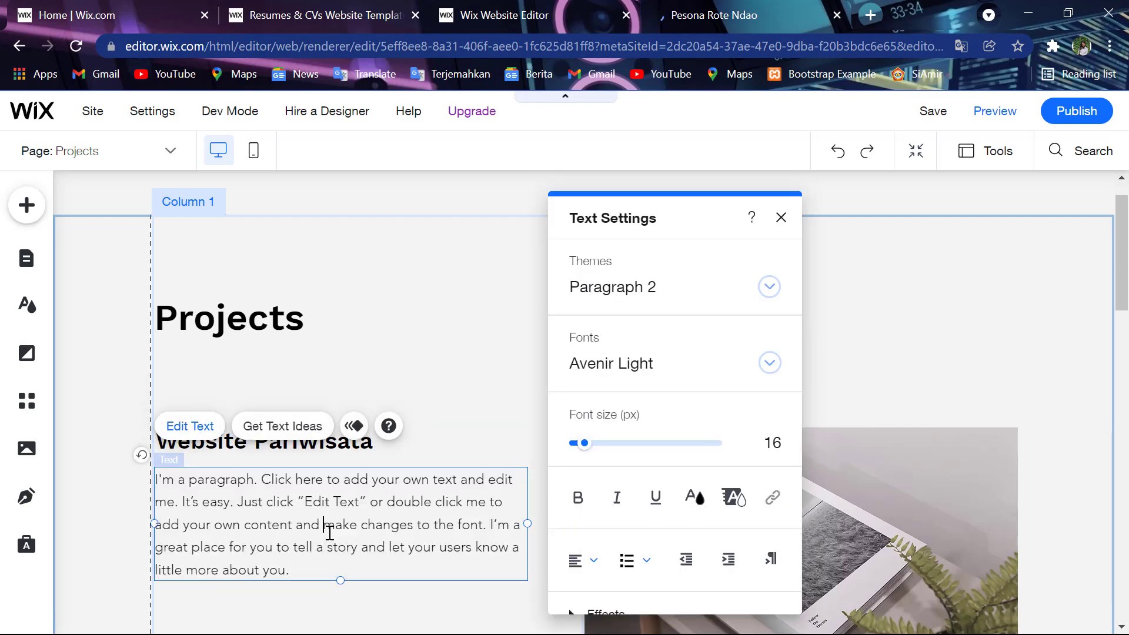
left_click(162, 482)
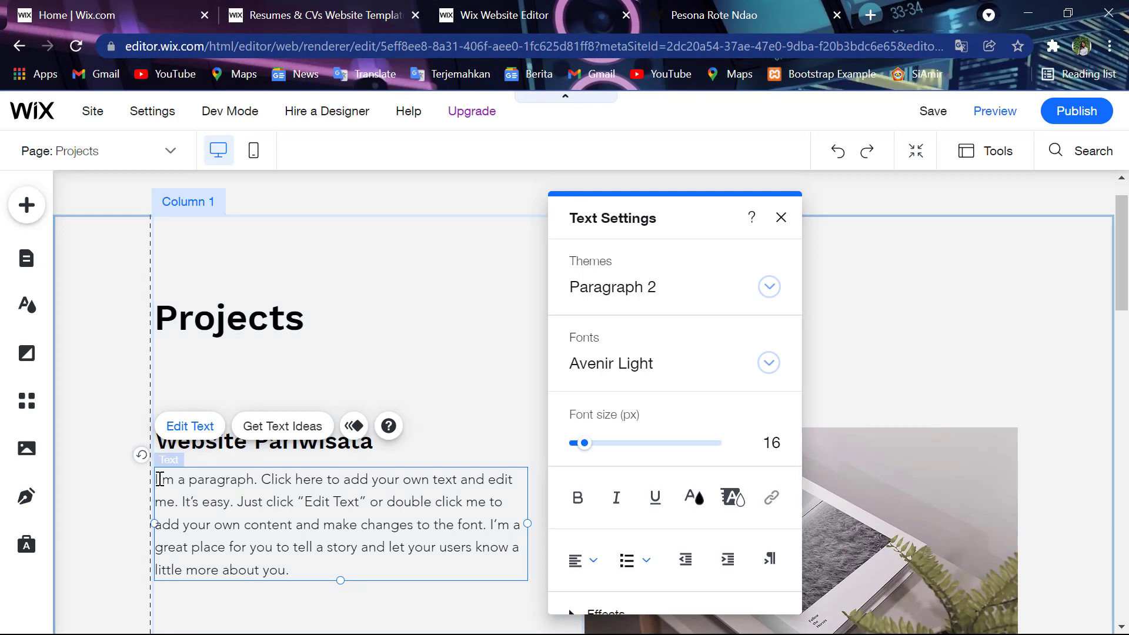
left_click_drag(160, 480, 306, 567)
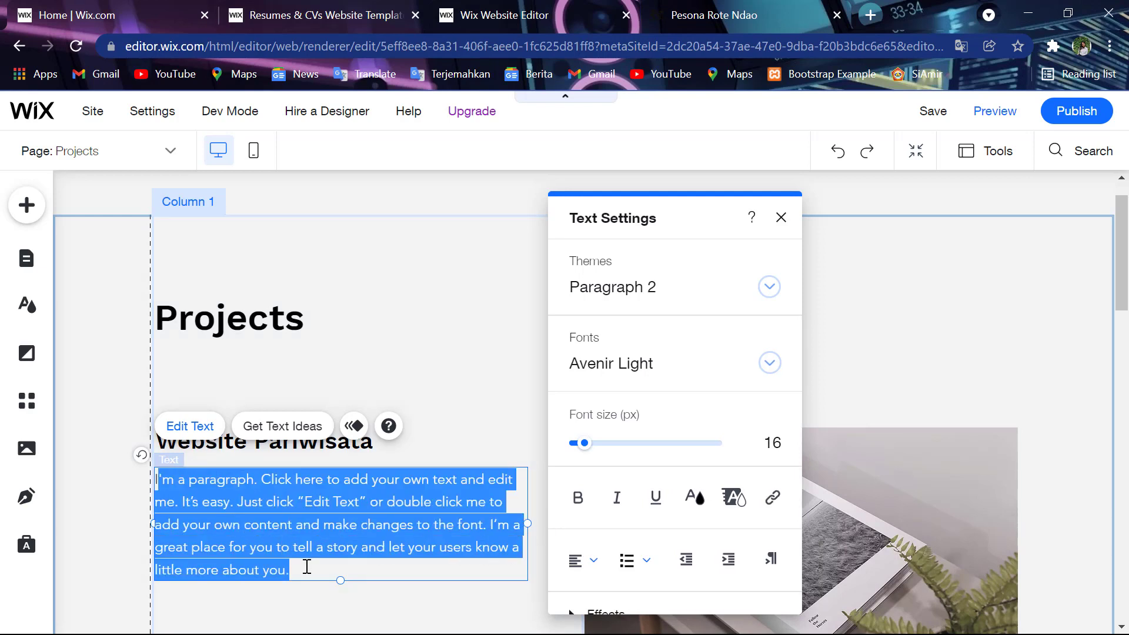
key("BackSpace")
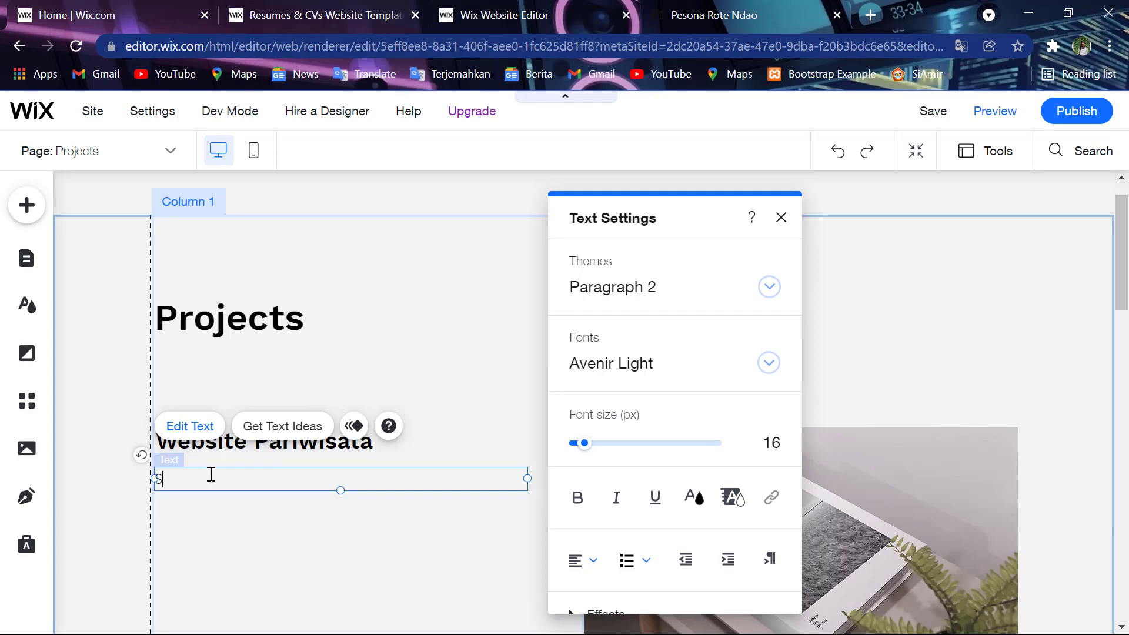
- Write the description 'Situs web pada world wide web yang didedikasikan untuk perjalanan wisata'
type("tus web")
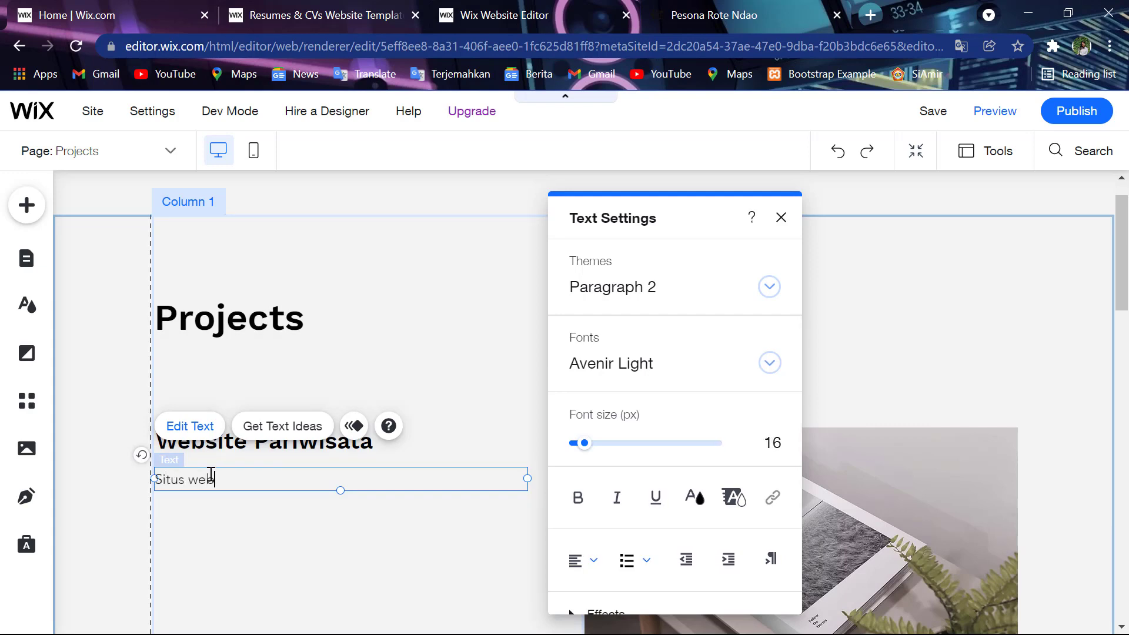
type(" perjalanan")
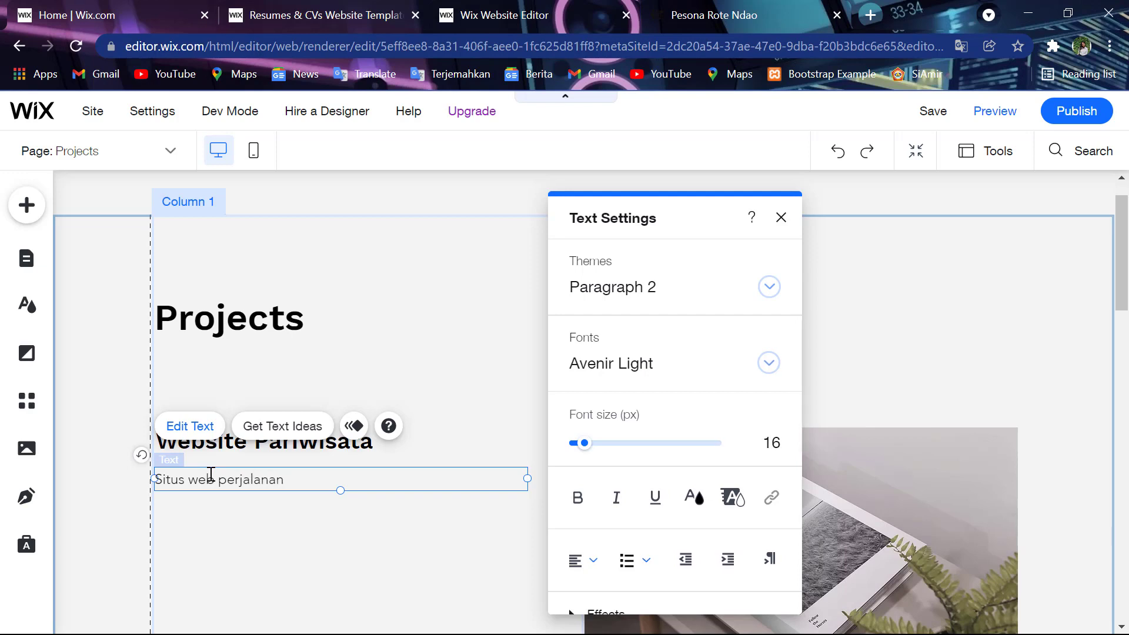
type(" wis")
type("]]]]")
key("BackSpace")
key("BackSpace")
key("BackSpace")
key("BackSpace")
key("BackSpace")
key("BackSpace")
key("BackSpace")
key("BackSpace")
key("BackSpace")
key("BackSpace")
key("BackSpace")
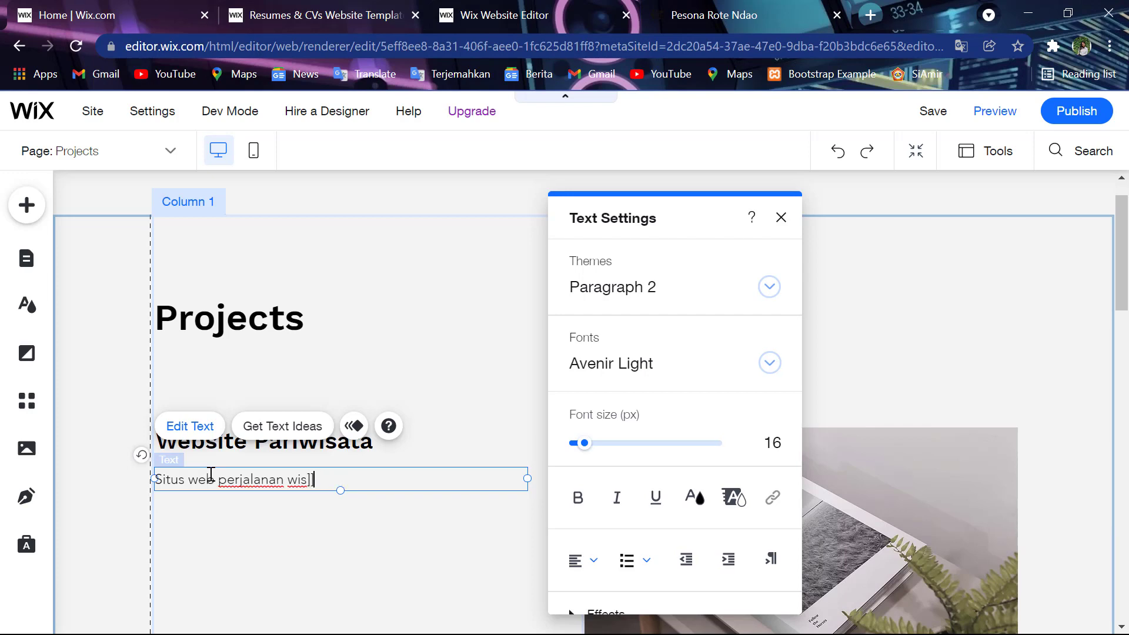
key("BackSpace")
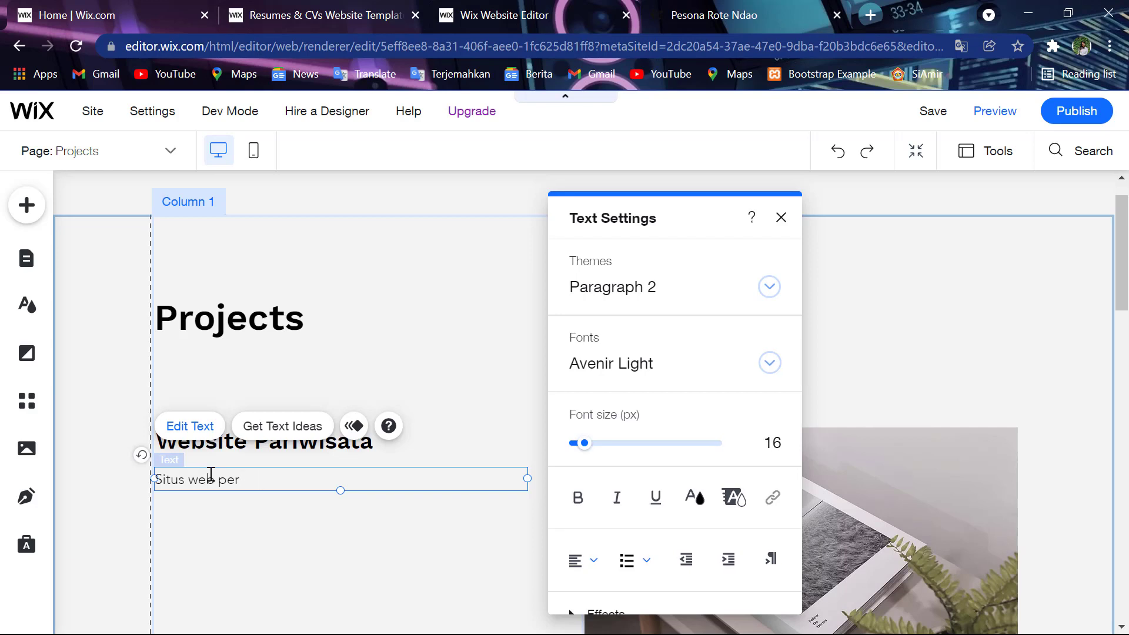
key("BackSpace")
key("BackSpace")
type("ada ")
type("di")
key("BackSpace")
key("BackSpace")
type("wor")
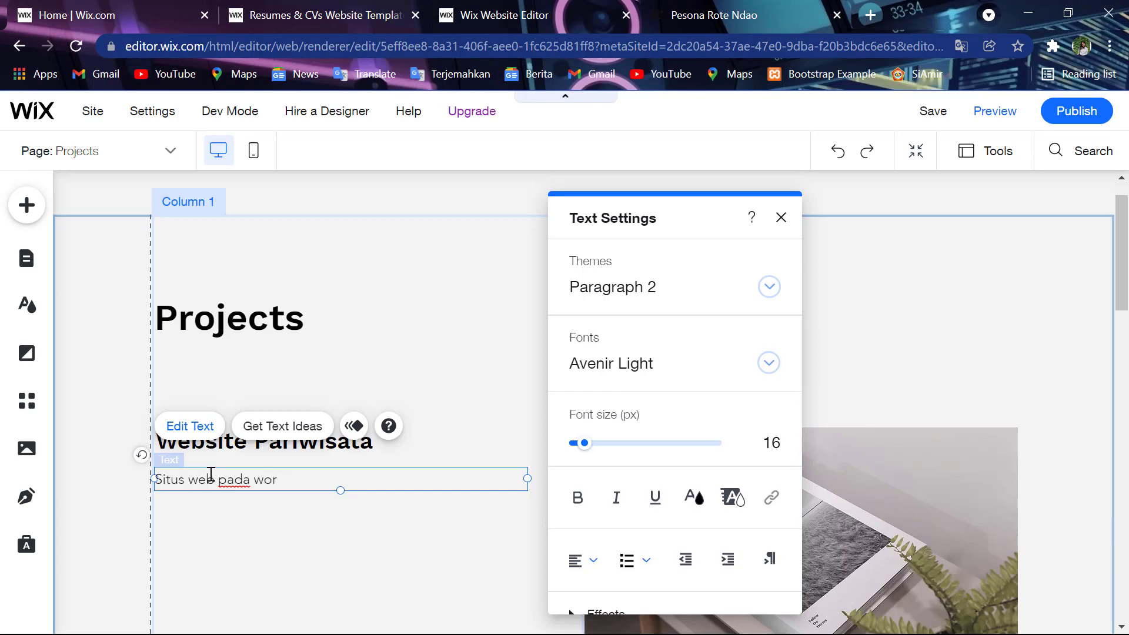
type("ld wide web")
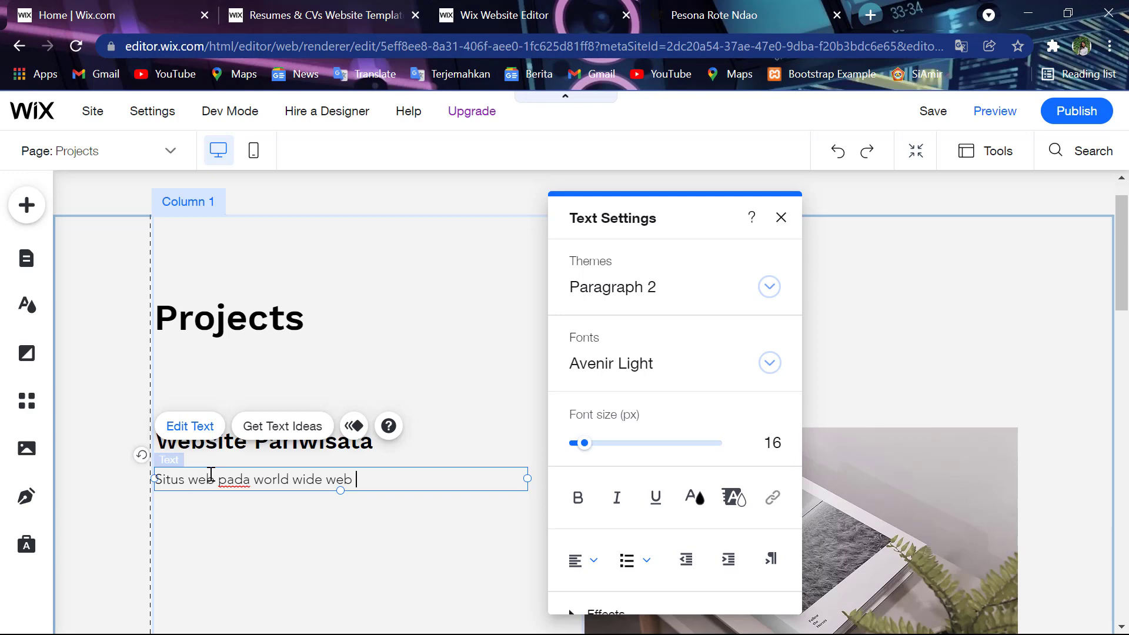
type(" yang dided")
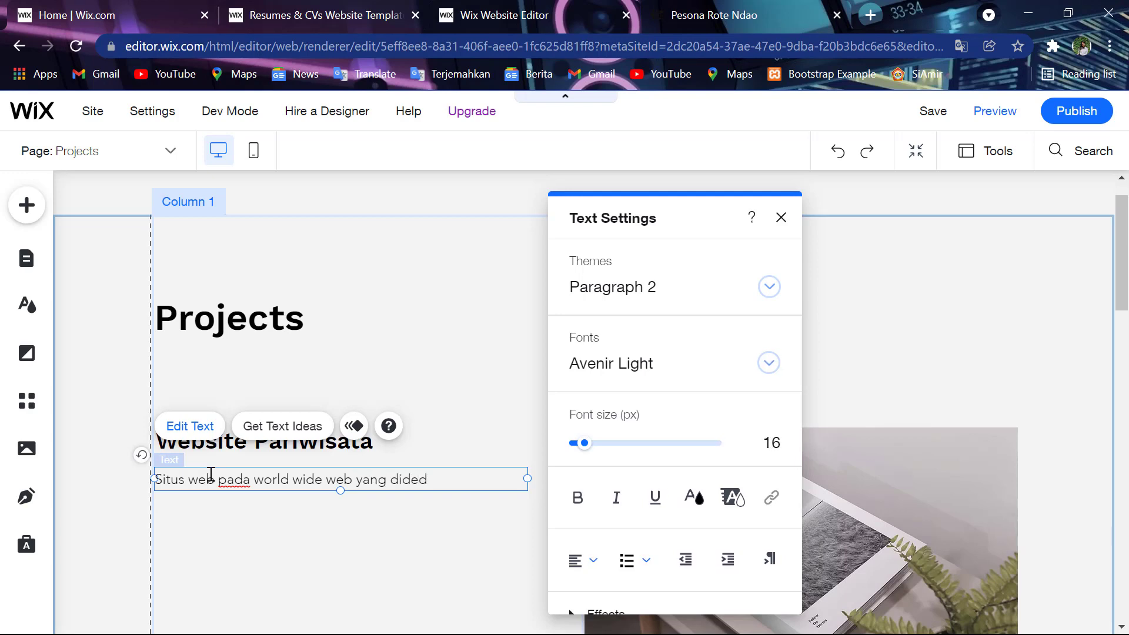
type("ikasikan untuk ")
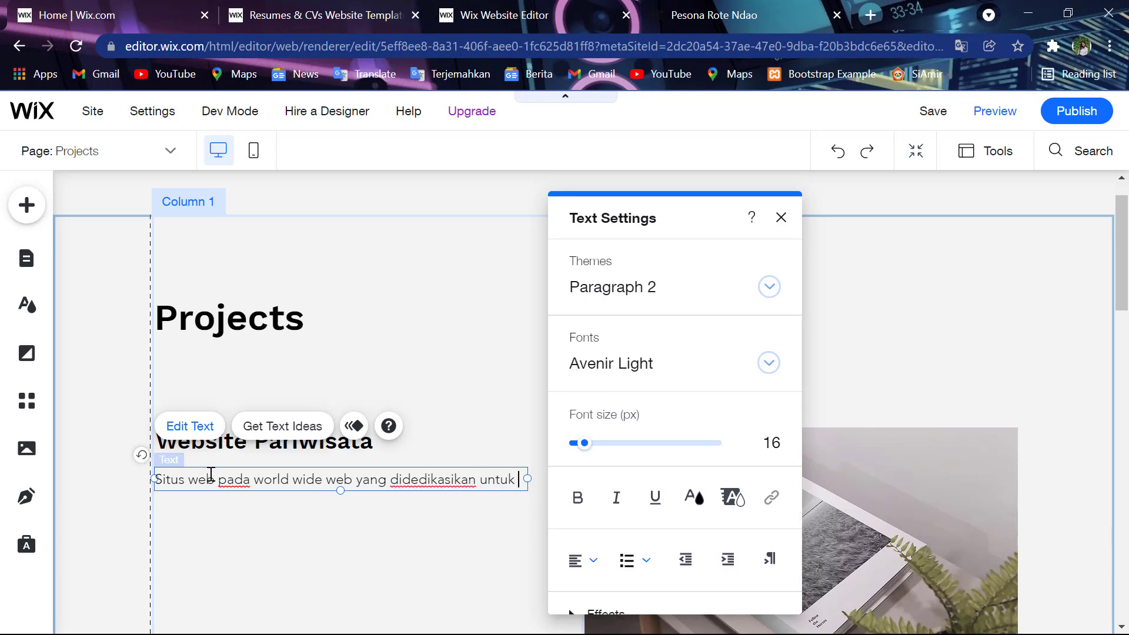
type("perjalanan ")
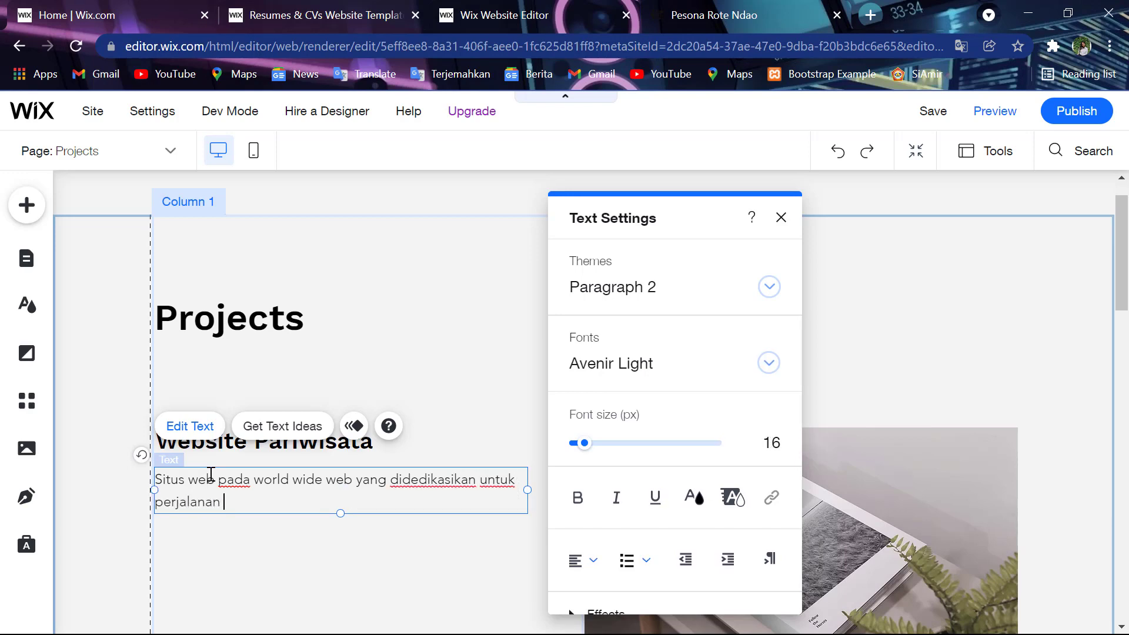
type("wisata.")
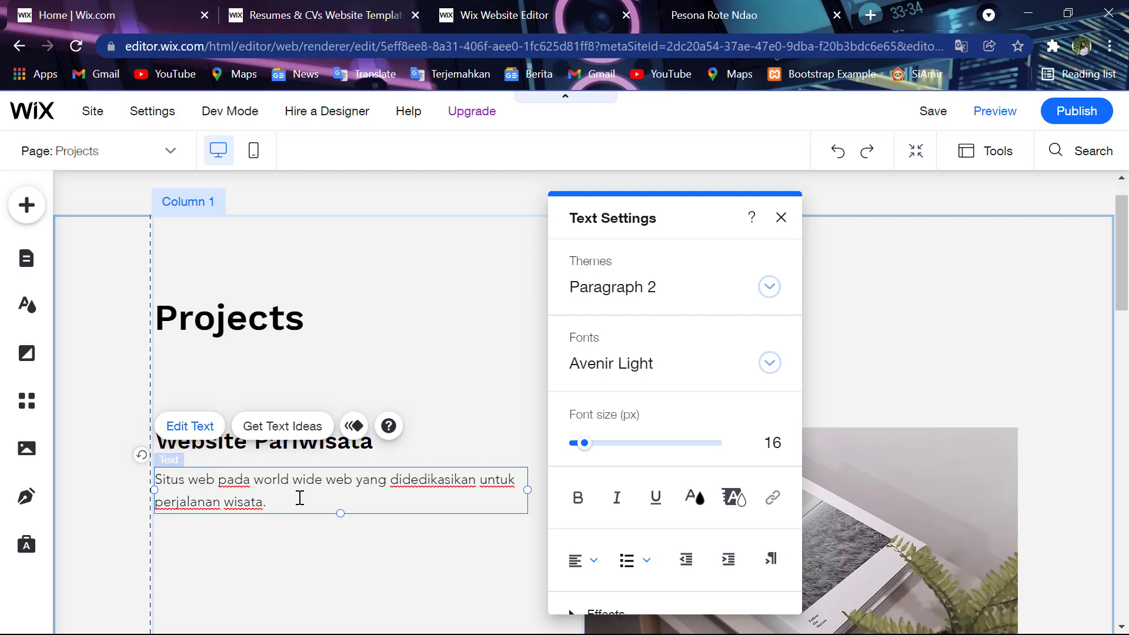
- Paste the Pesona Rote Ndao site address below the description, separated by a blank line
key("Return")
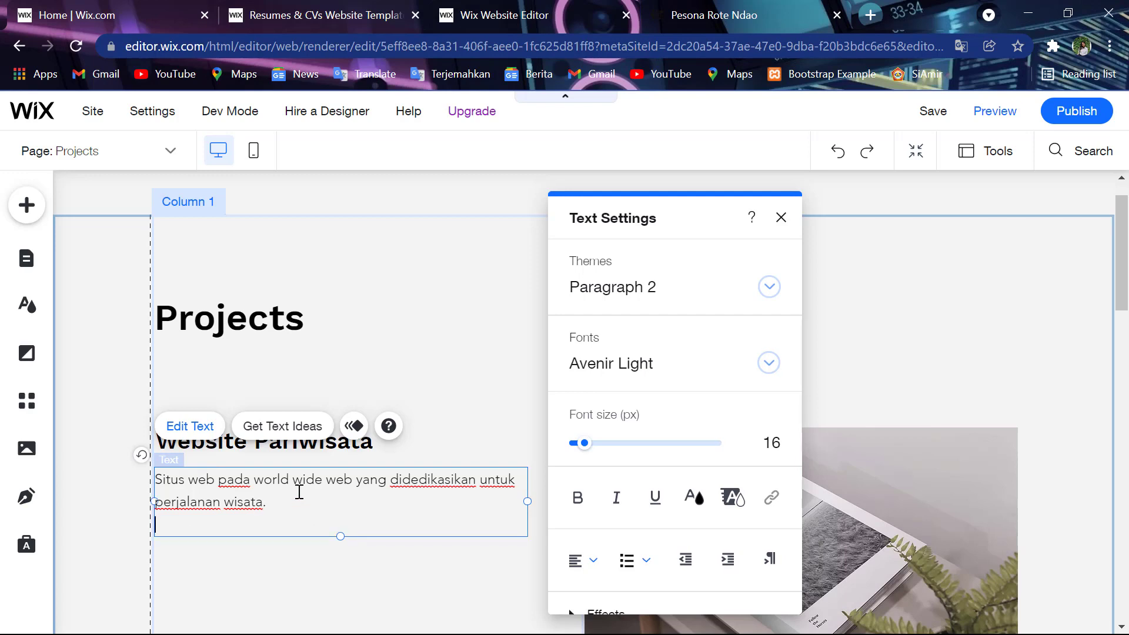
type("http://pesonarotendao-19120050.my.id/")
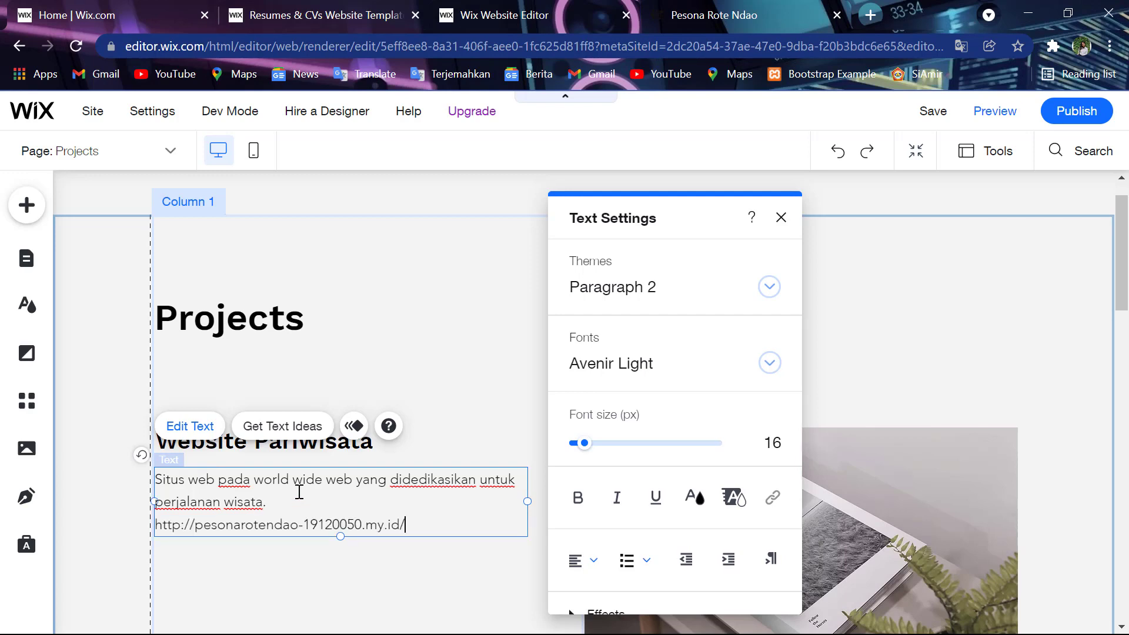
key("Return")
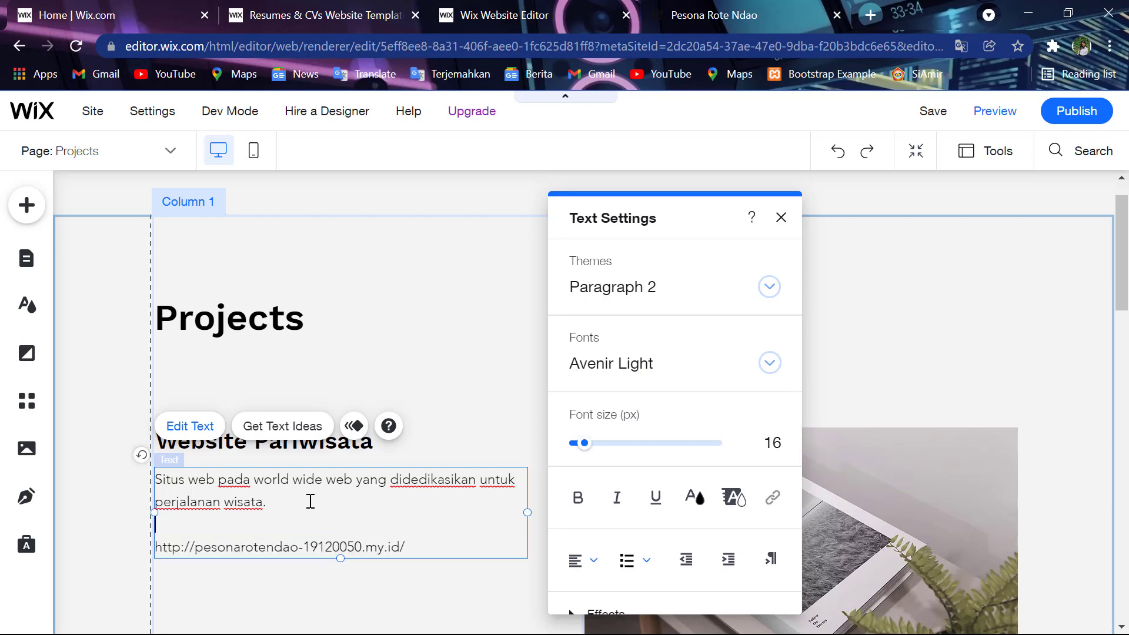
left_click(973, 355)
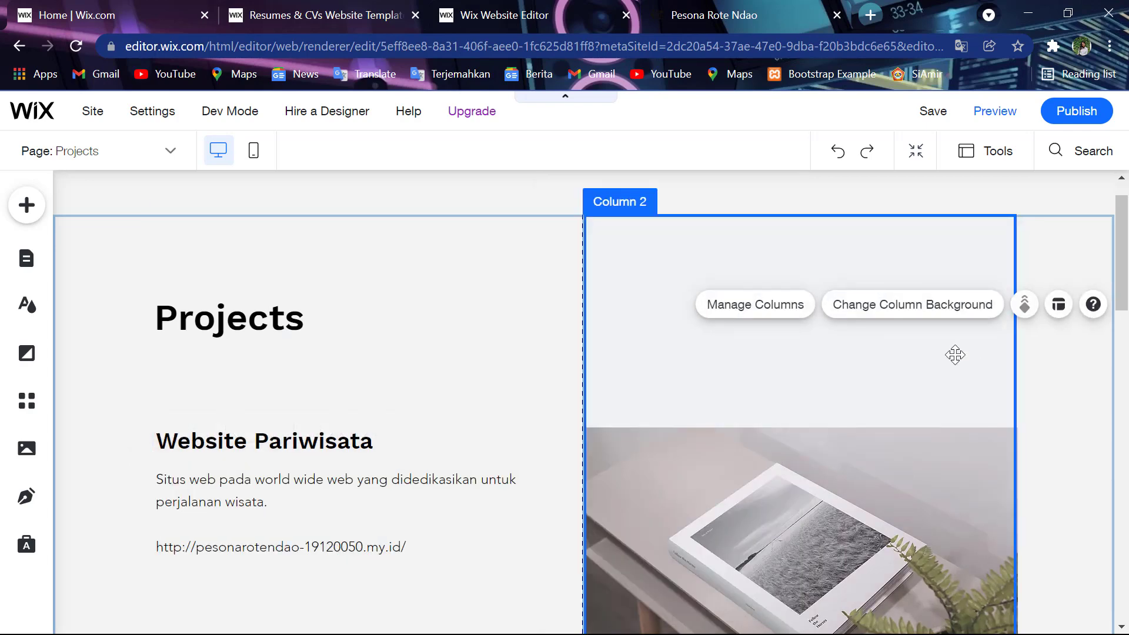
scroll(810, 435, "down", 3)
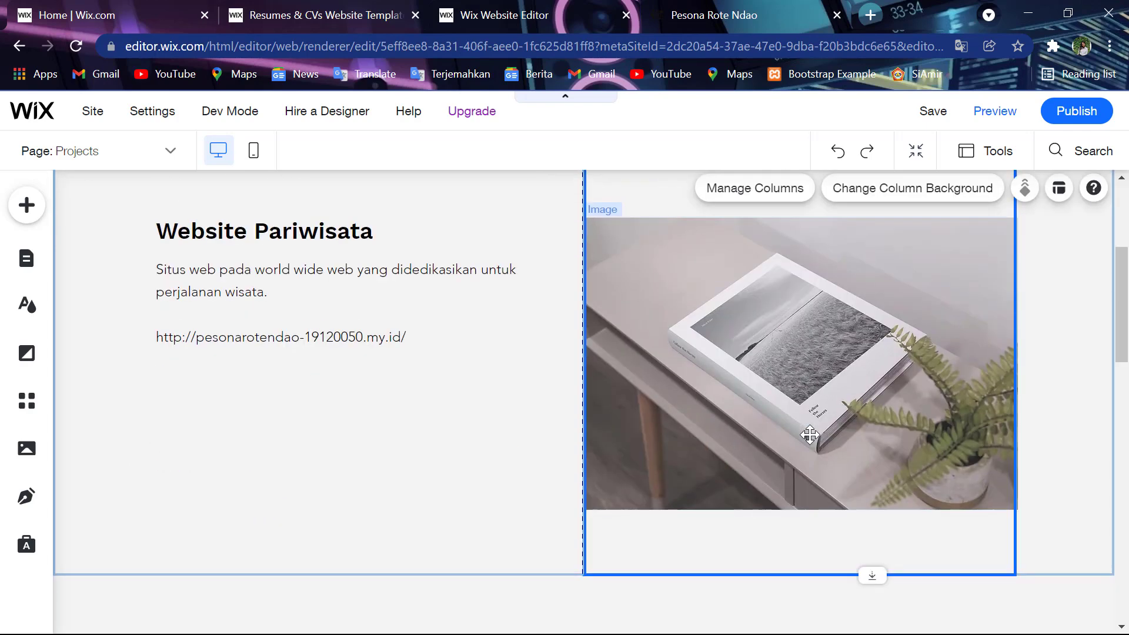
left_click(809, 434)
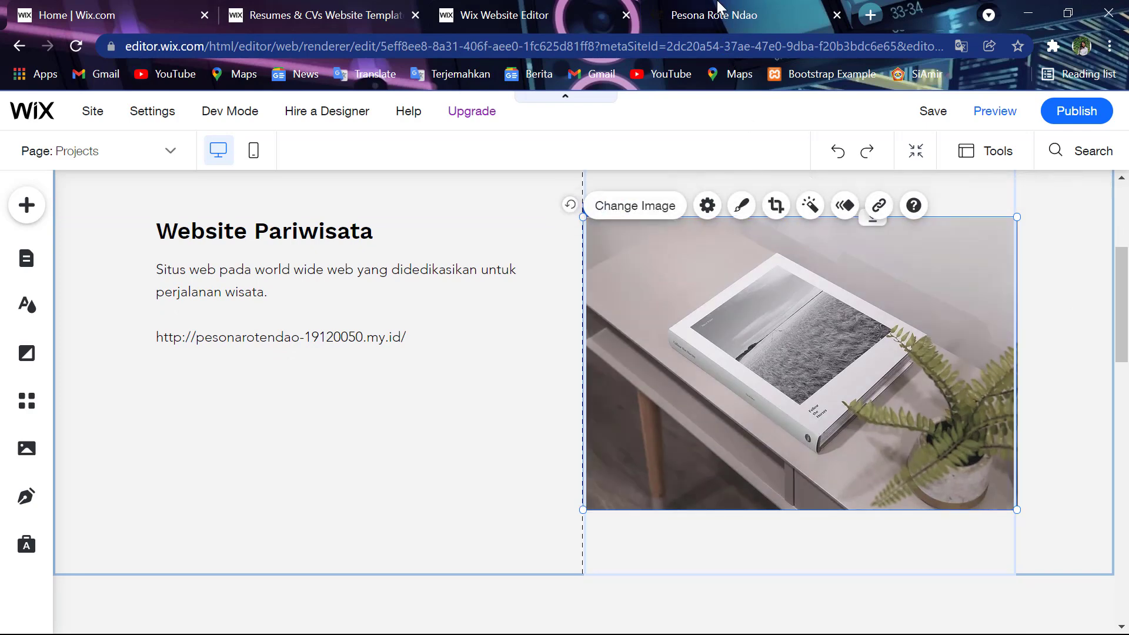
left_click(717, 10)
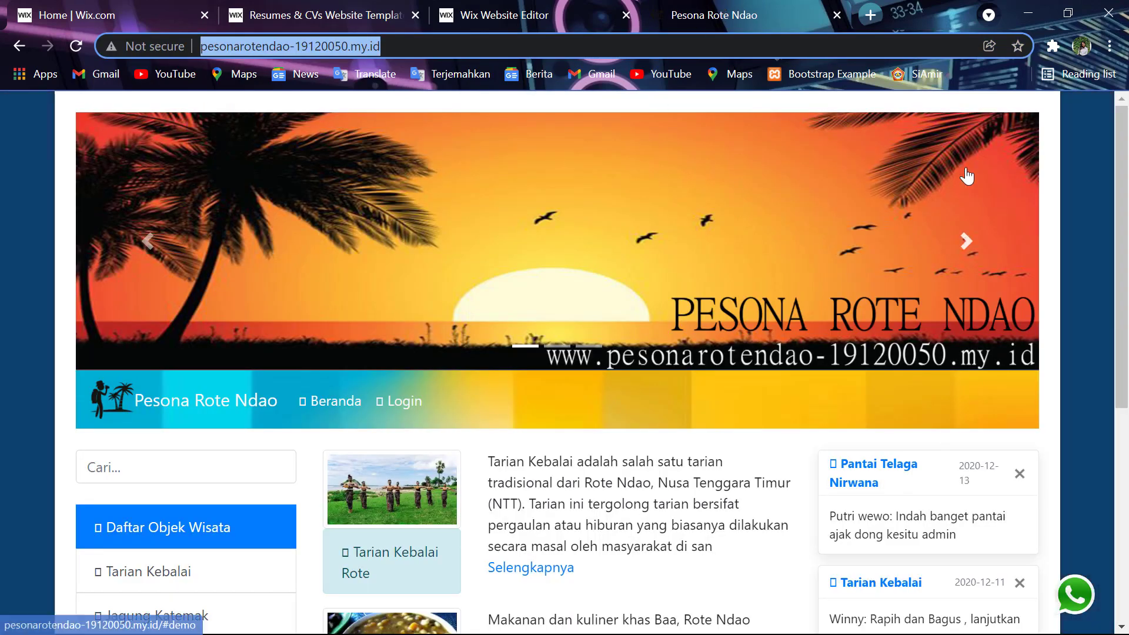
left_click(918, 33)
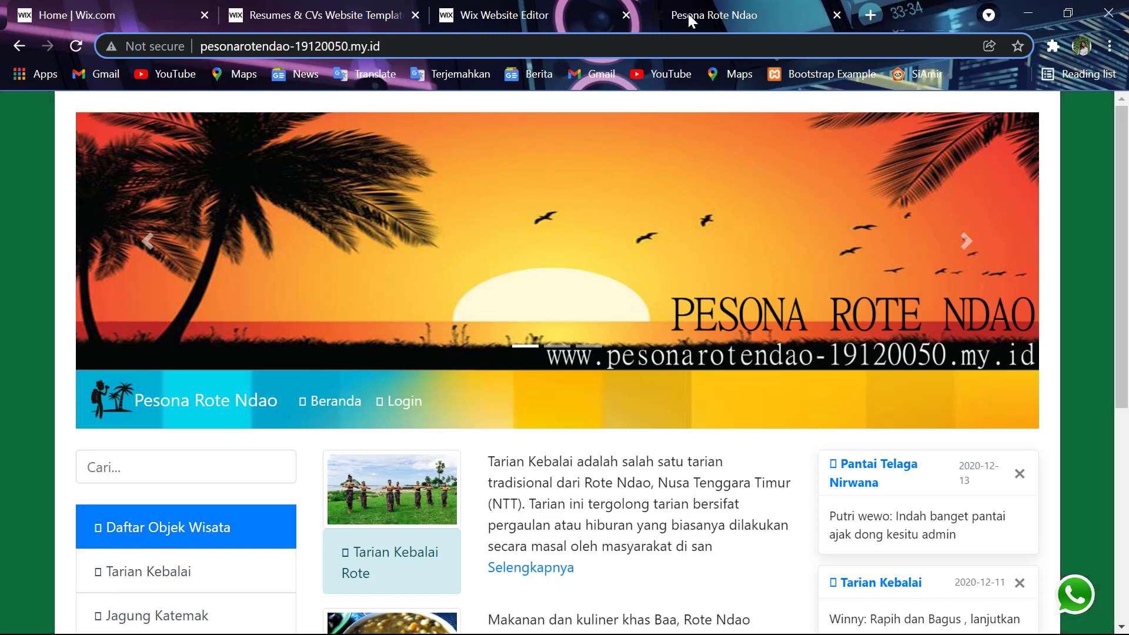
left_click(535, 9)
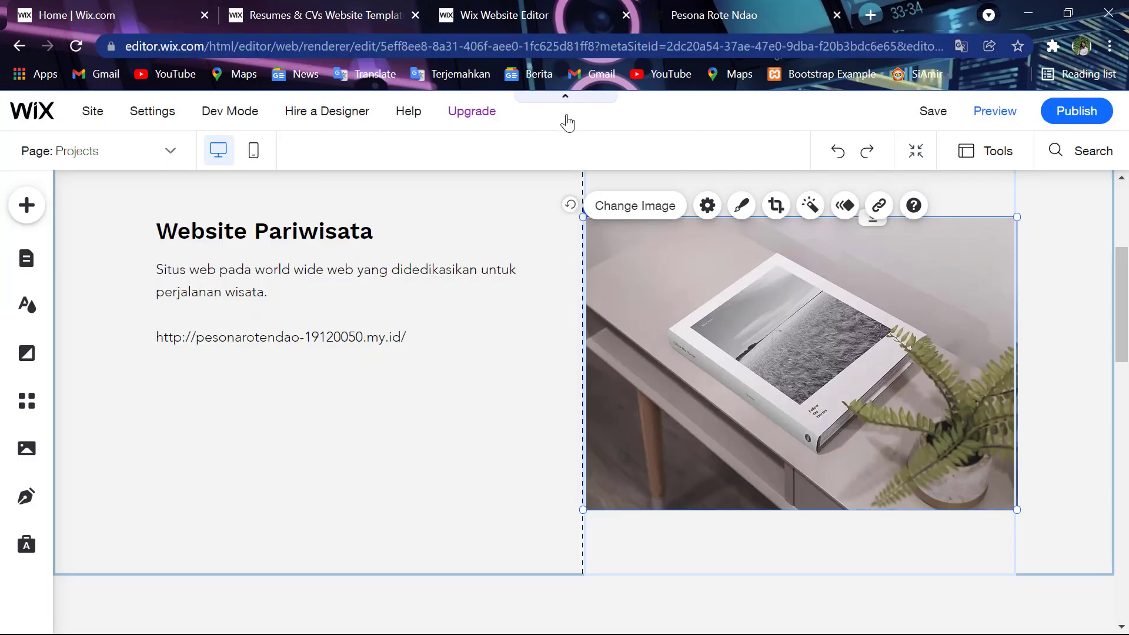
left_click(753, 17)
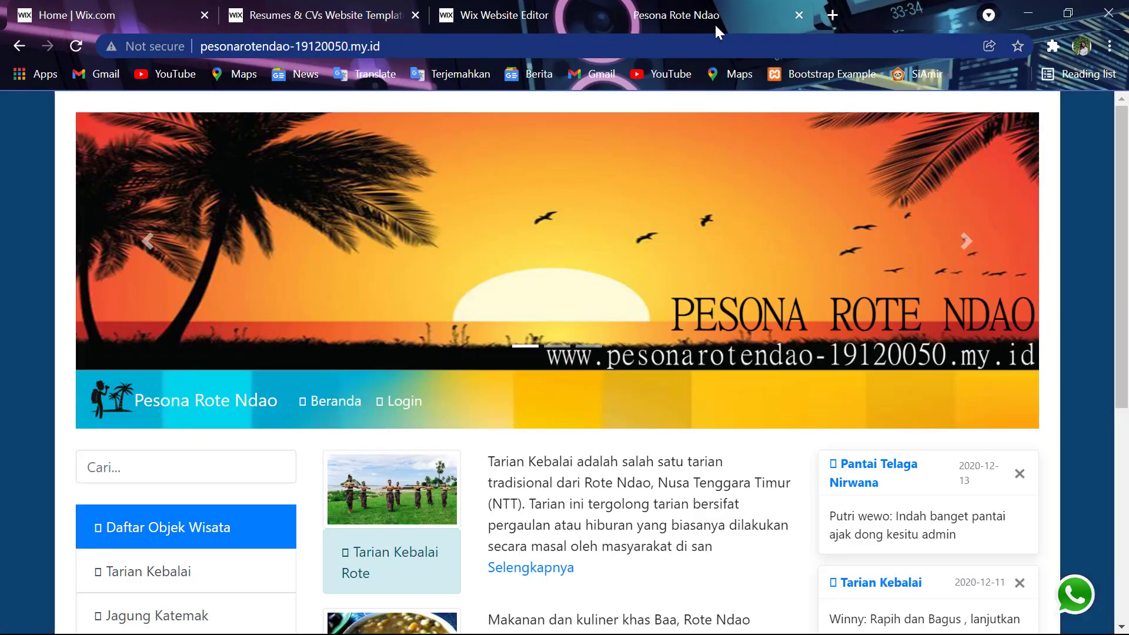
left_click_drag(714, 23, 656, 23)
left_click(606, 18)
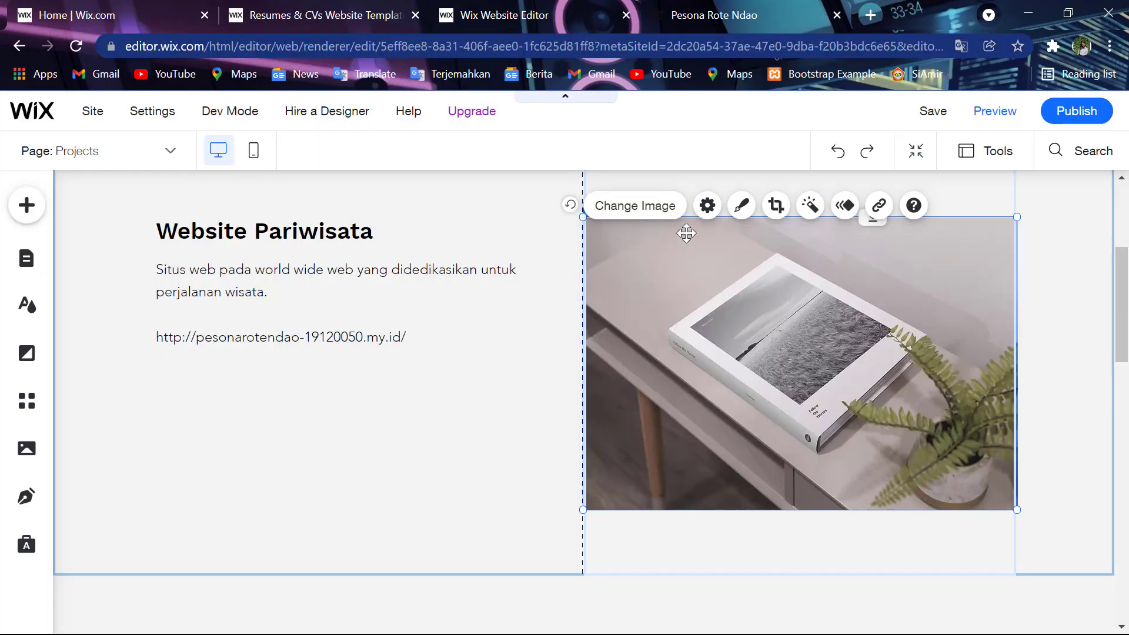
- Upload the rice-field photo from the computer and use it as the Website Pariwisata image
left_click(661, 213)
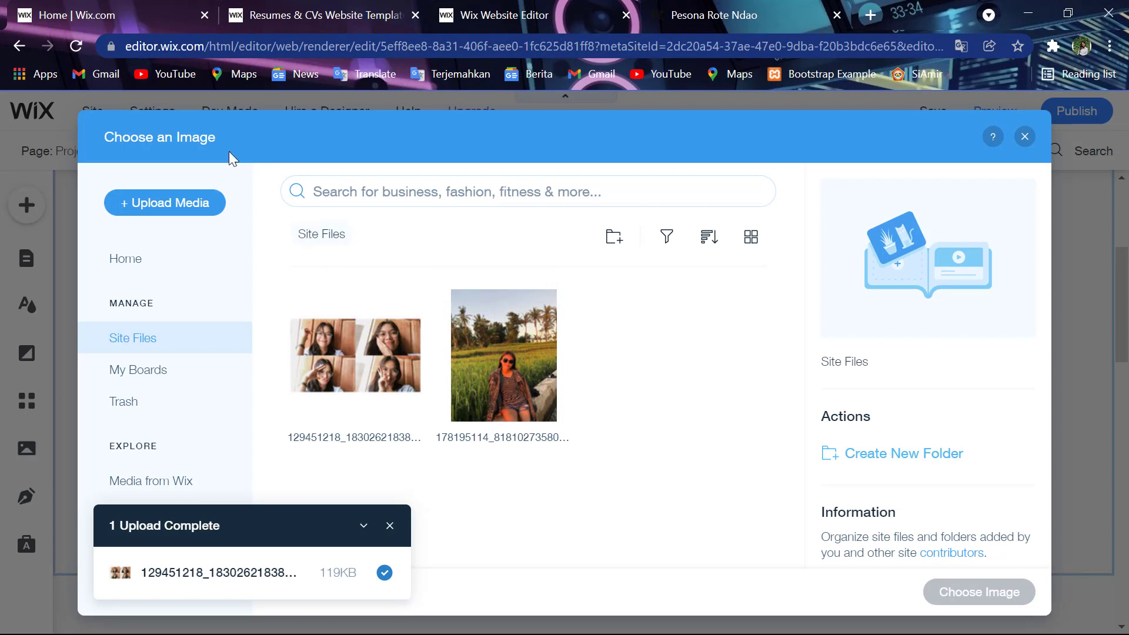
left_click(167, 205)
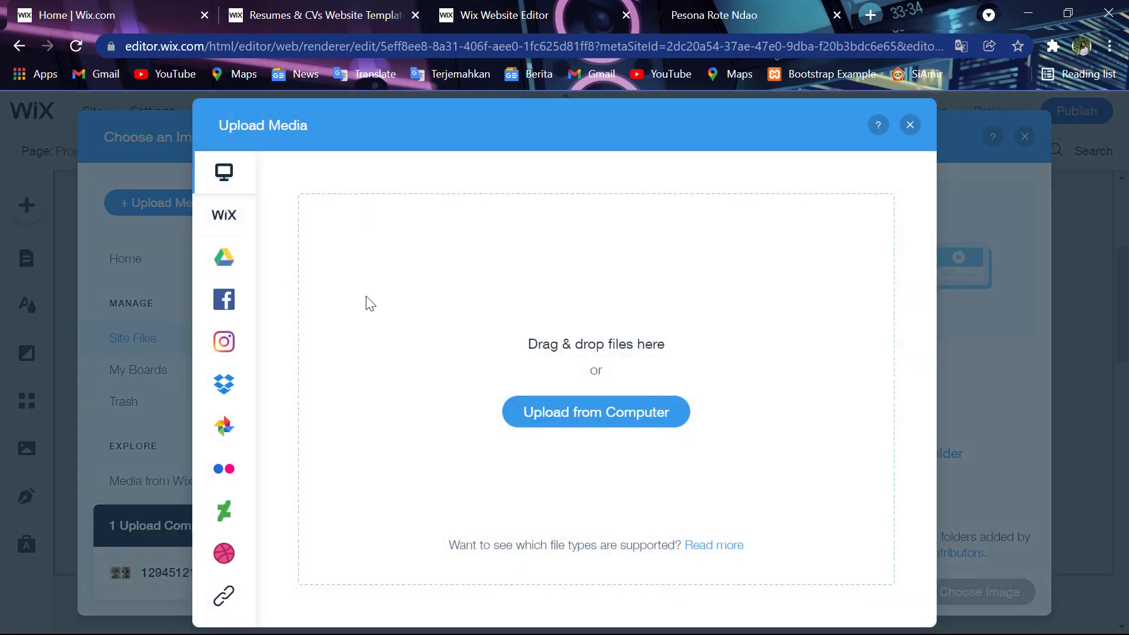
left_click(582, 417)
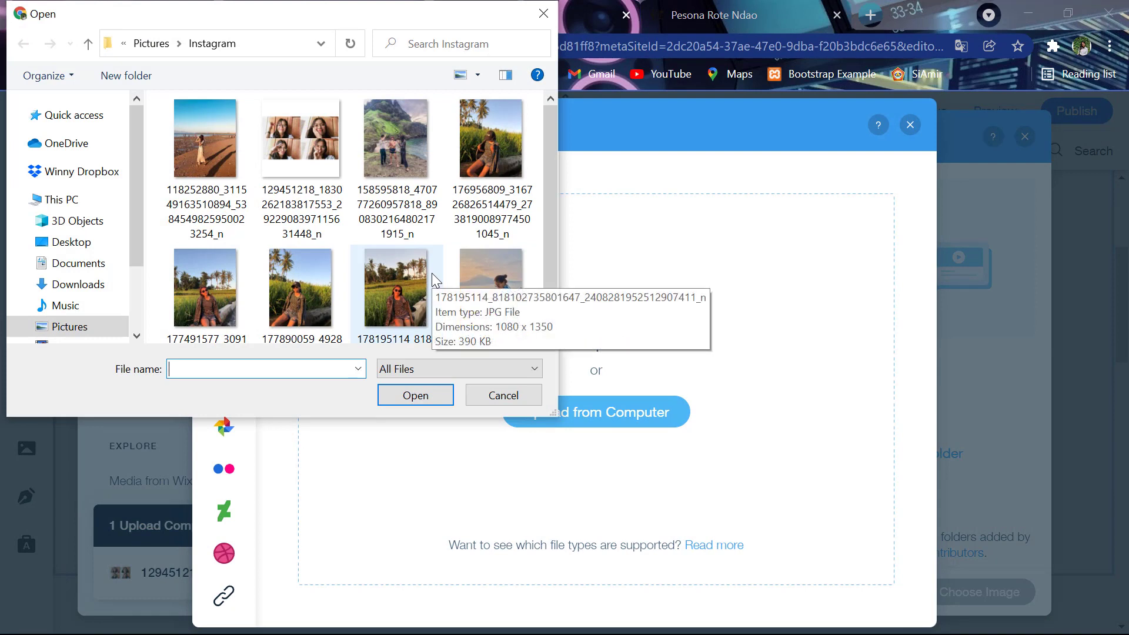
left_click(518, 146)
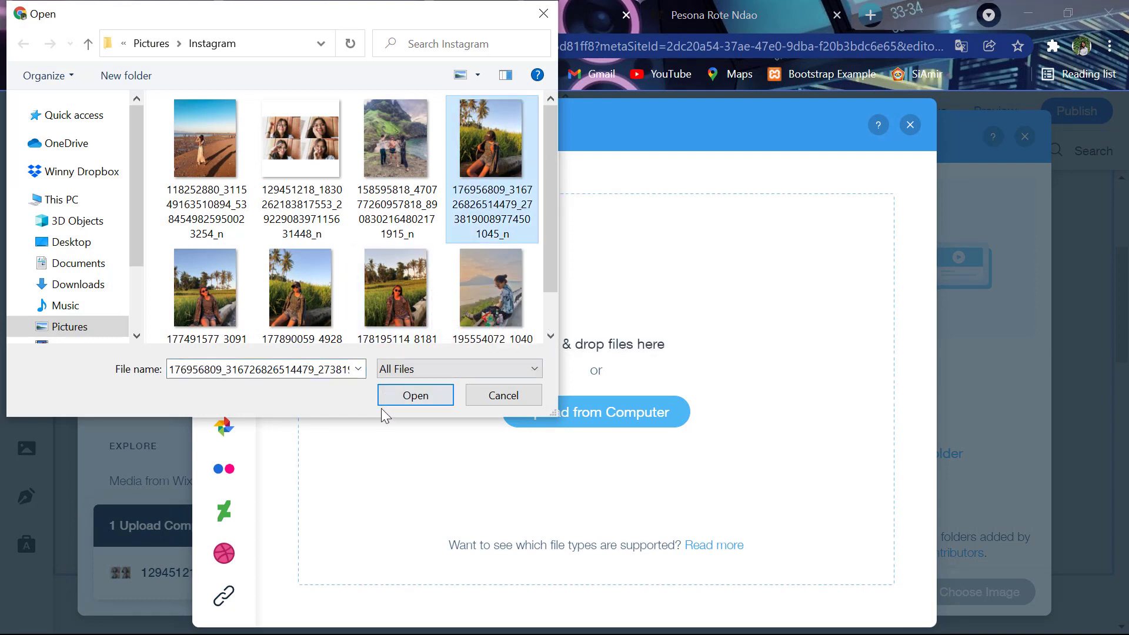
left_click(402, 400)
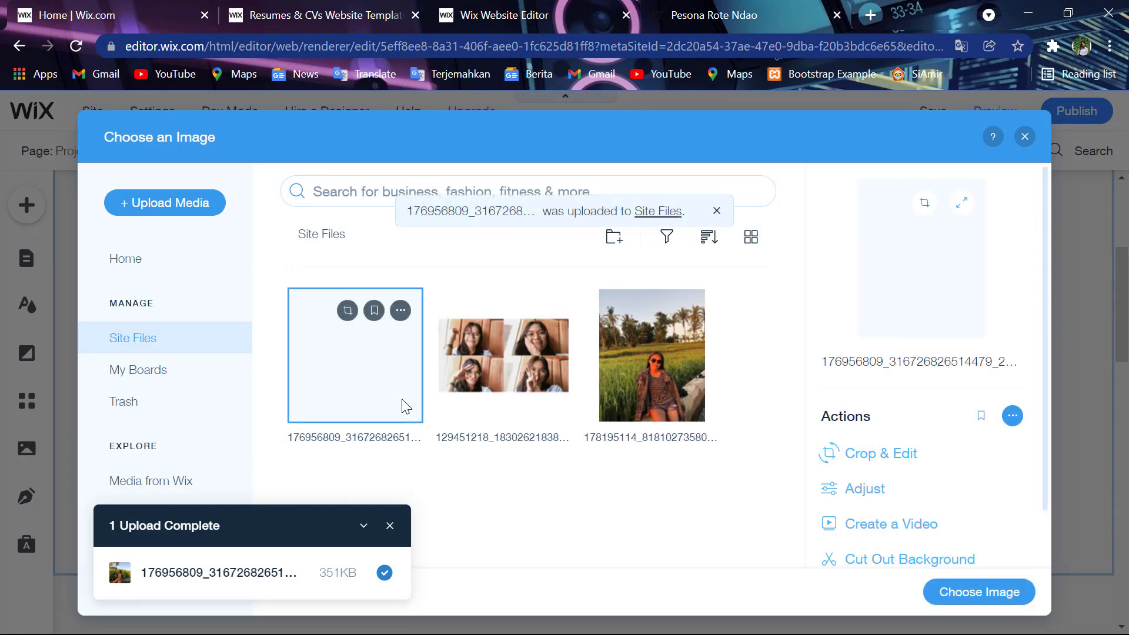
left_click(1010, 582)
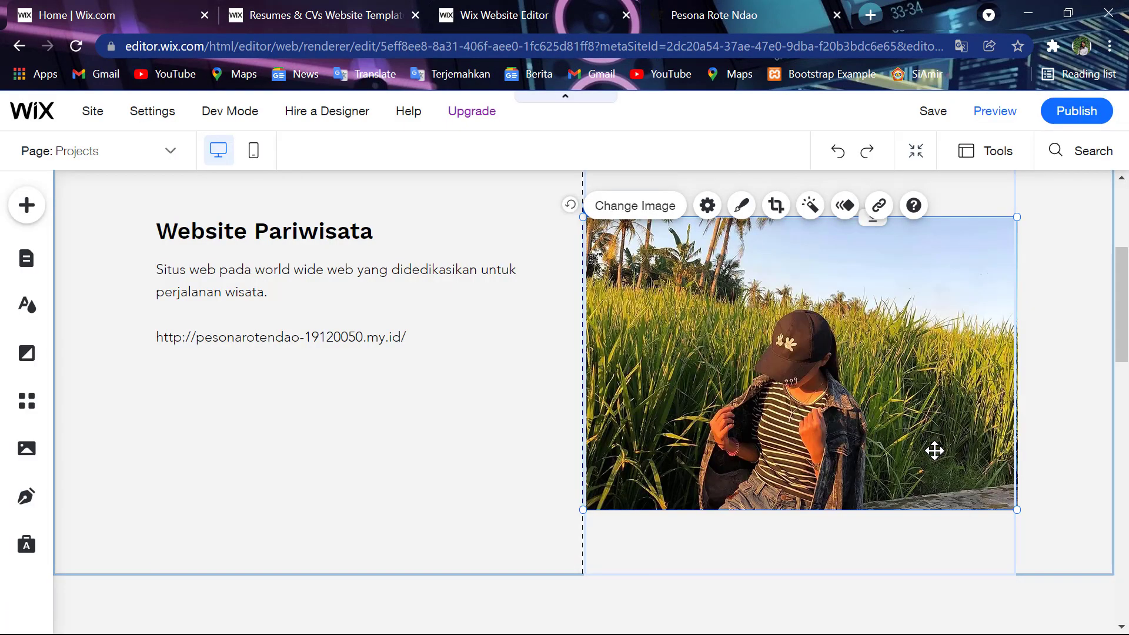
- Reposition and crop the new project photo, then discard the crop adjustment
left_click(934, 450)
left_click(934, 447)
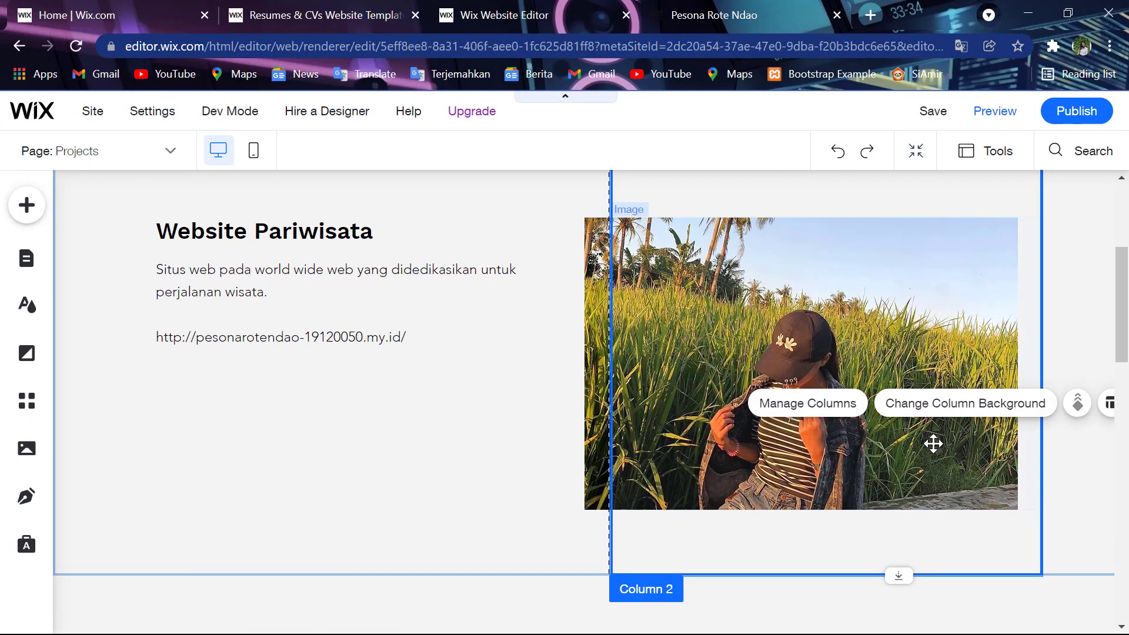
left_click(925, 433)
left_click_drag(924, 434, 928, 436)
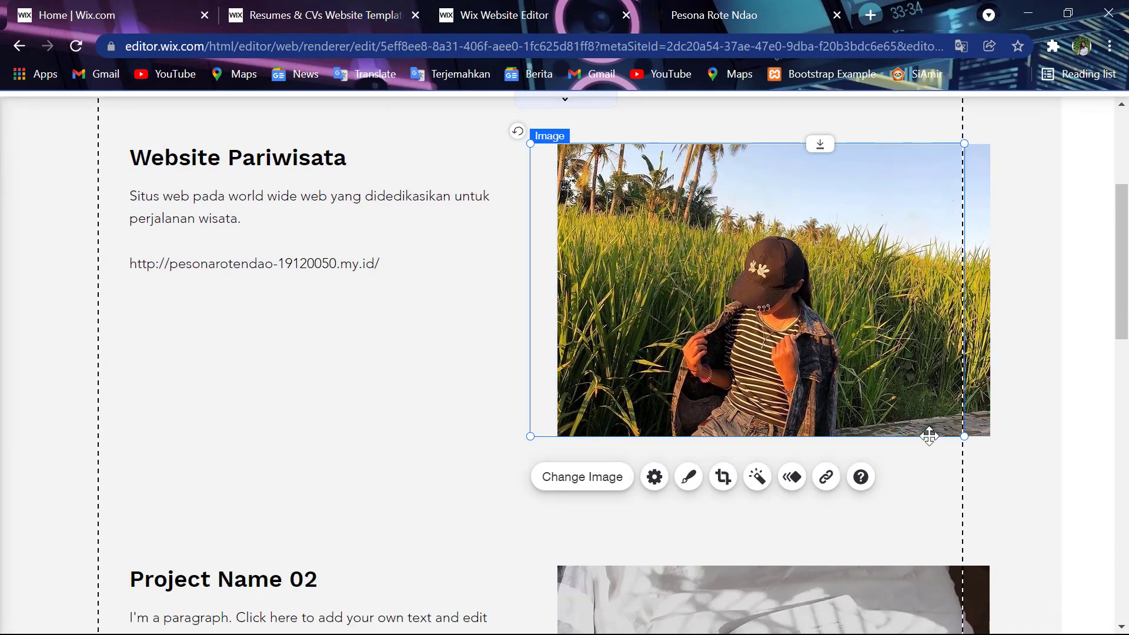
double_click(929, 436)
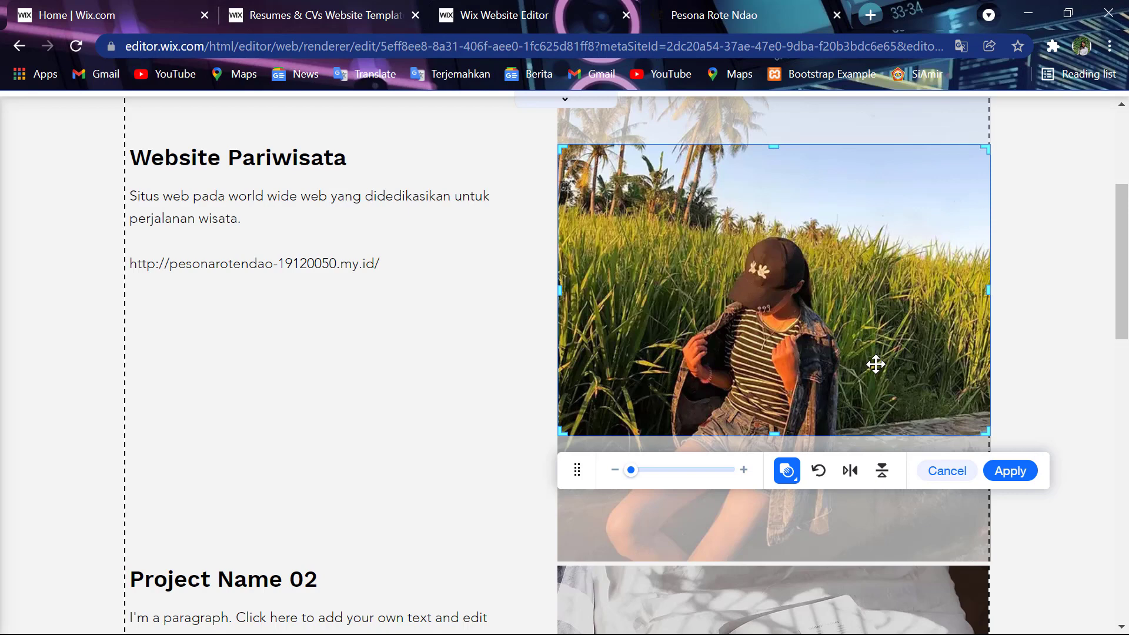
left_click_drag(875, 364, 846, 278)
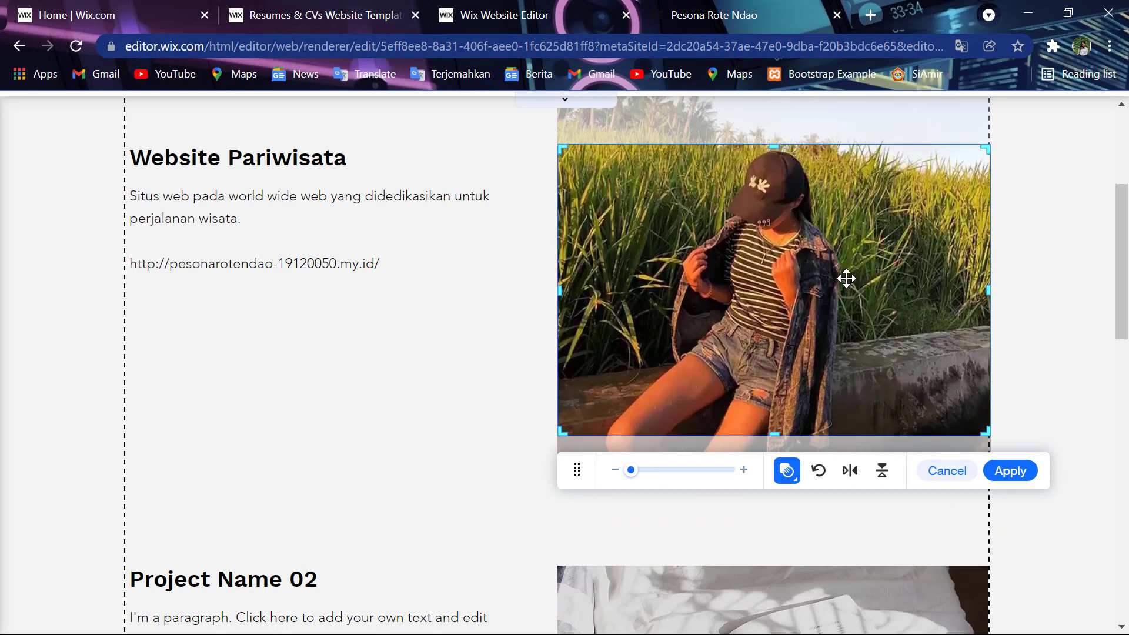
left_click(946, 471)
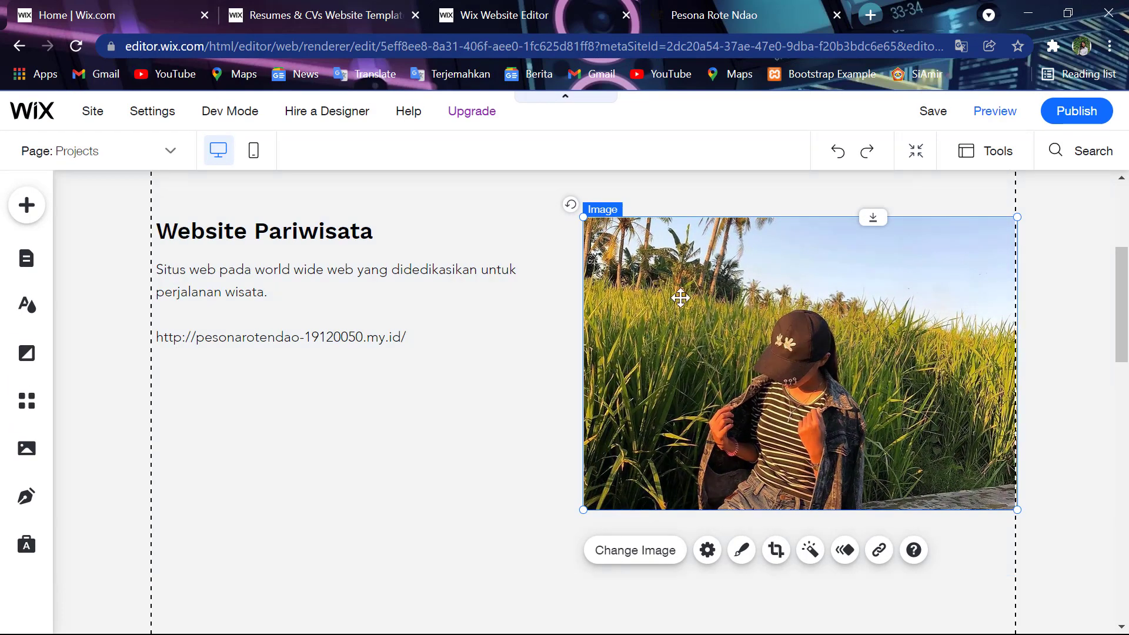
- Undo back to the template's book photo and select it
key("Delete")
key("ctrl+z")
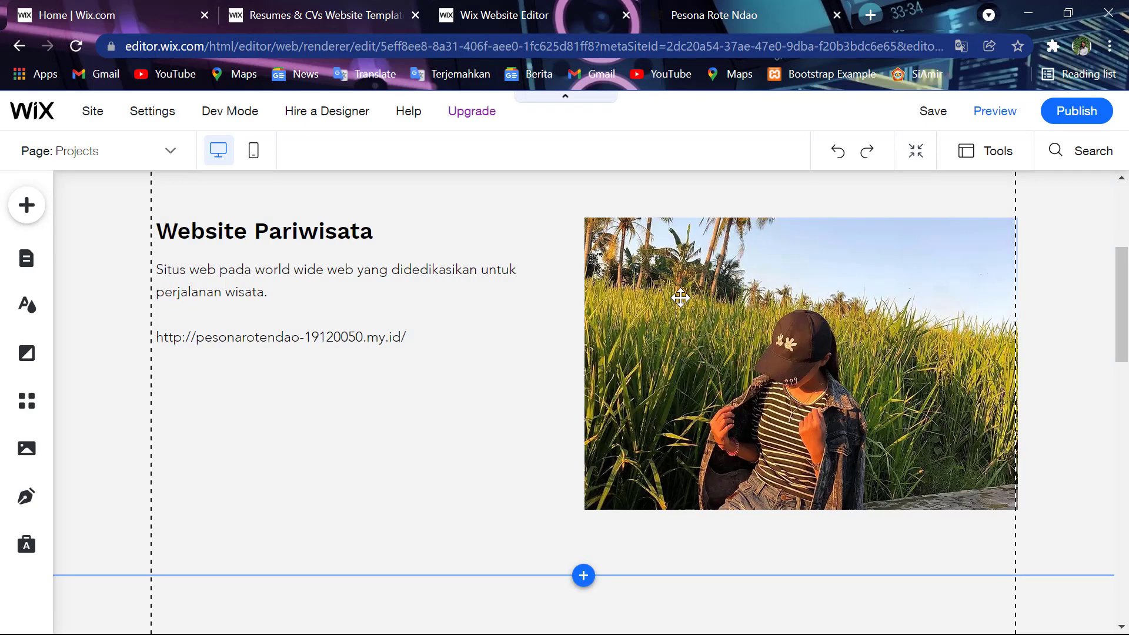
key("ctrl+z")
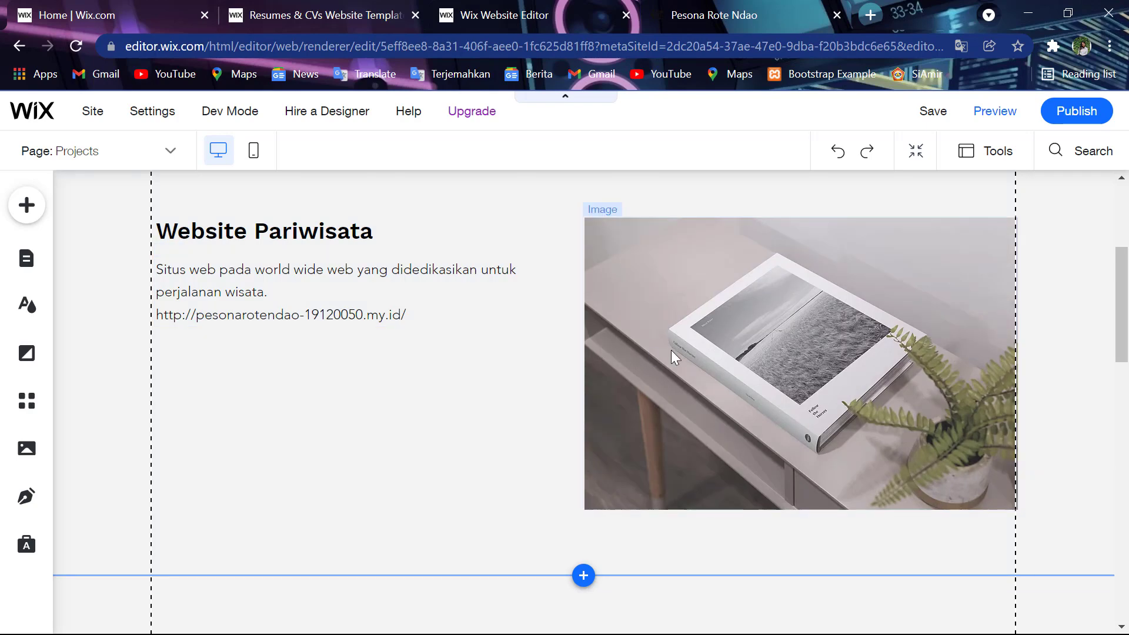
left_click(671, 350)
- Start an image upload from the computer, then cancel it and close Upload Media
left_click(616, 222)
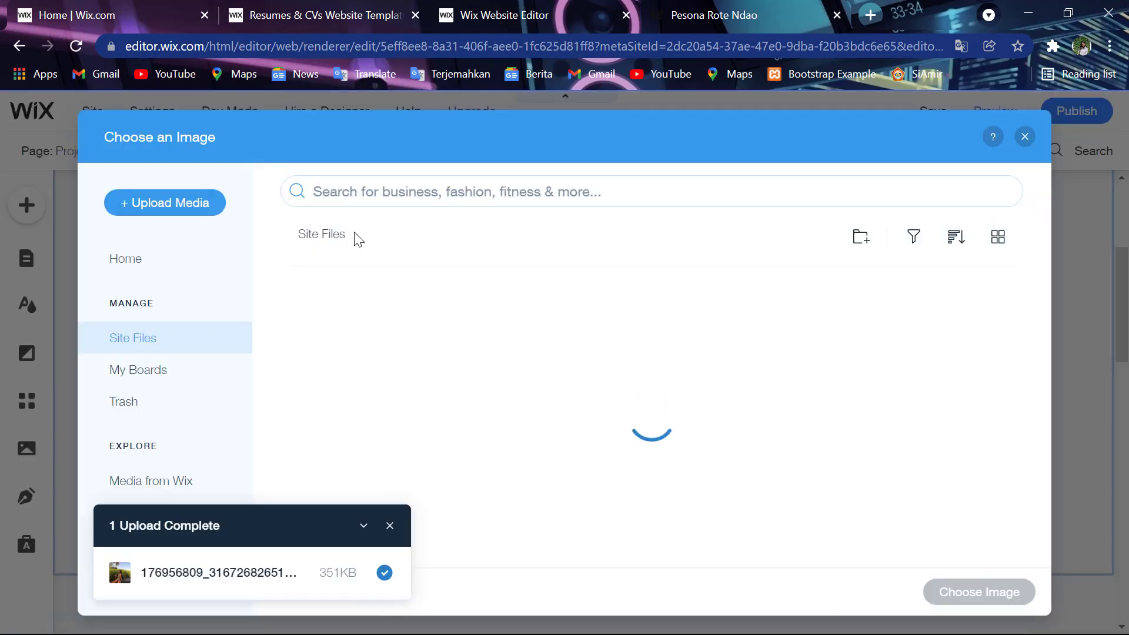
left_click(190, 202)
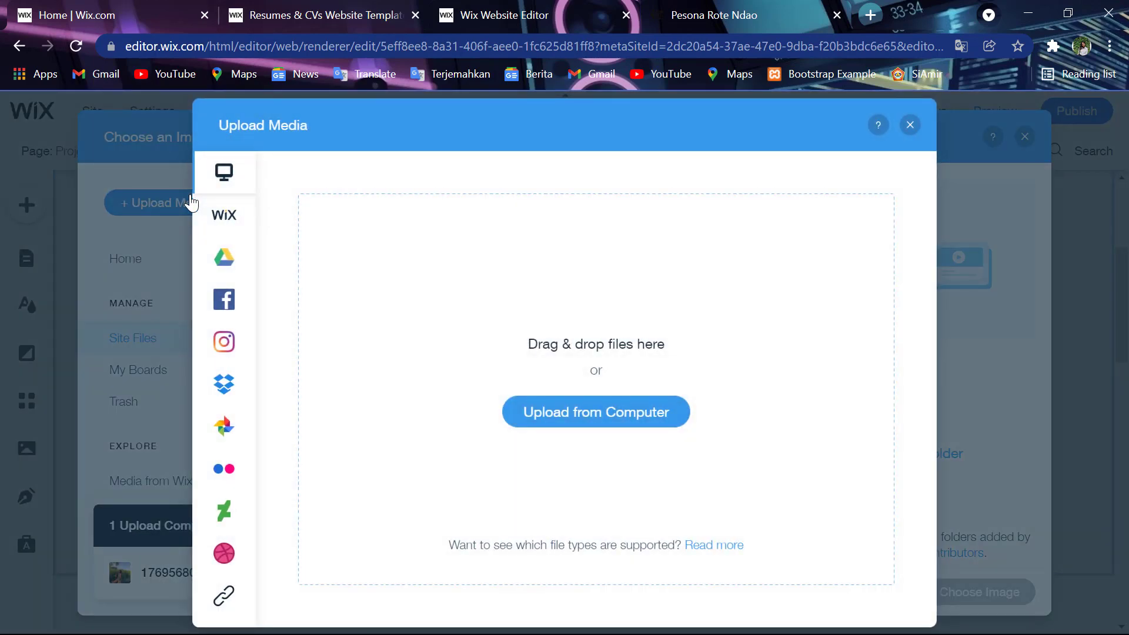
left_click(542, 424)
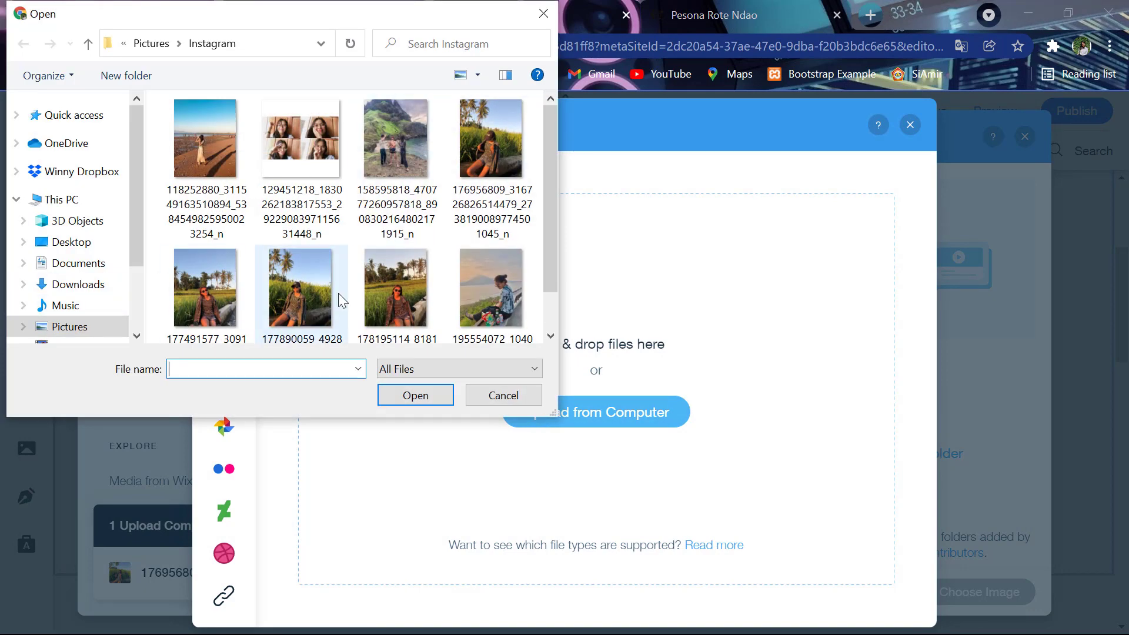
scroll(464, 305, "down", 1)
scroll(464, 304, "up", 1)
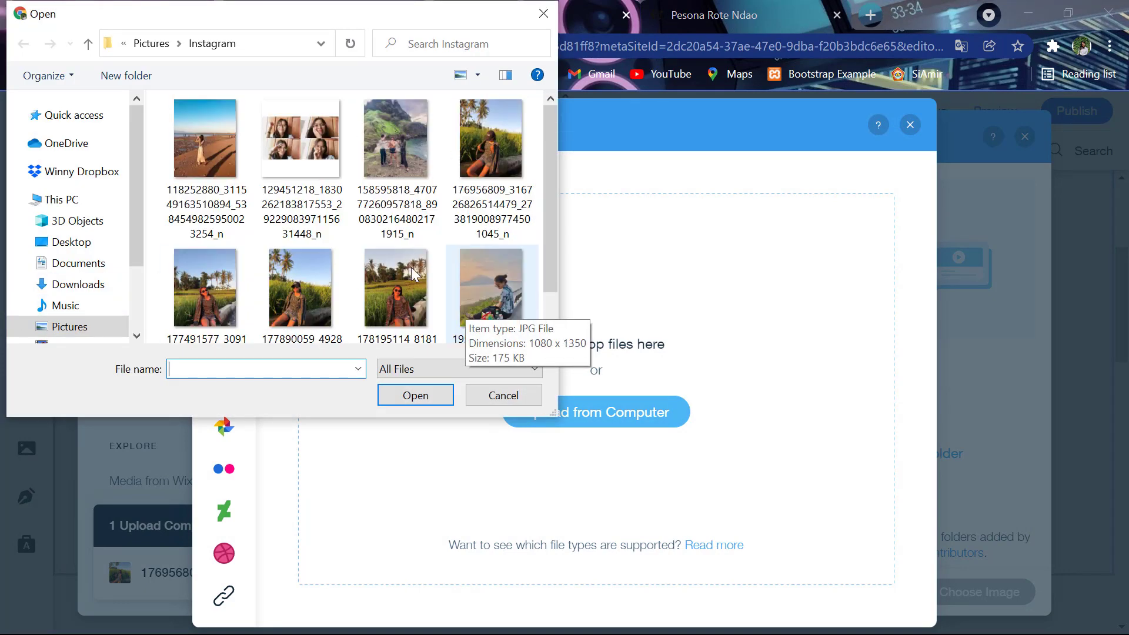
left_click(532, 12)
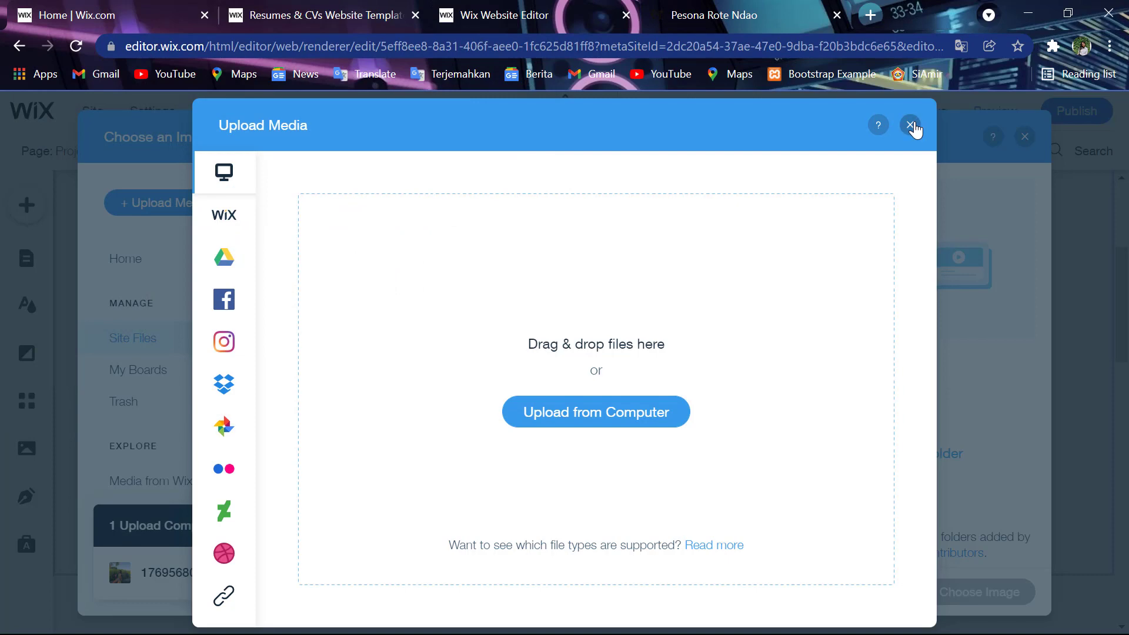
left_click(911, 125)
- Switch to the Pesona Rote Ndao tab, minimize the browser and pause the recording
key("ctrl+Tab")
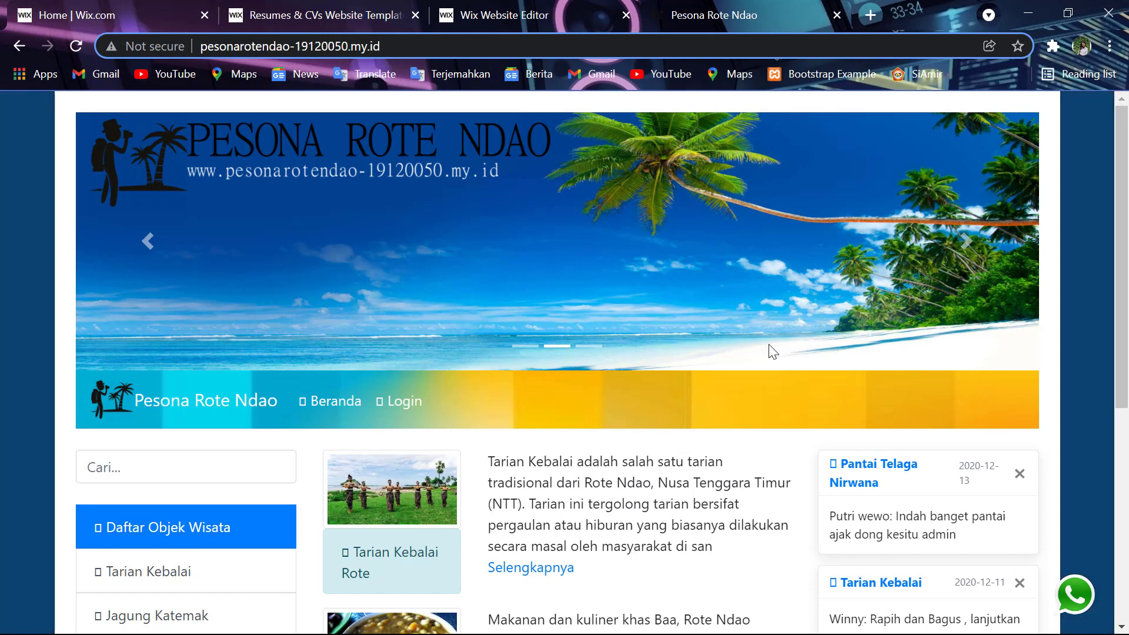
left_click(1039, 11)
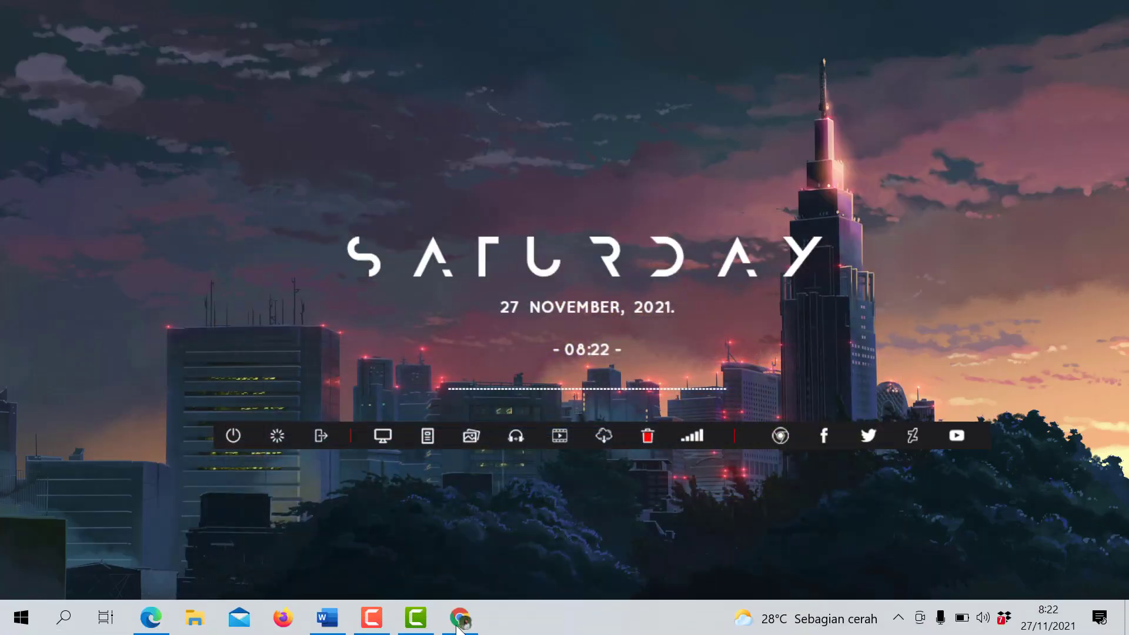
left_click(416, 618)
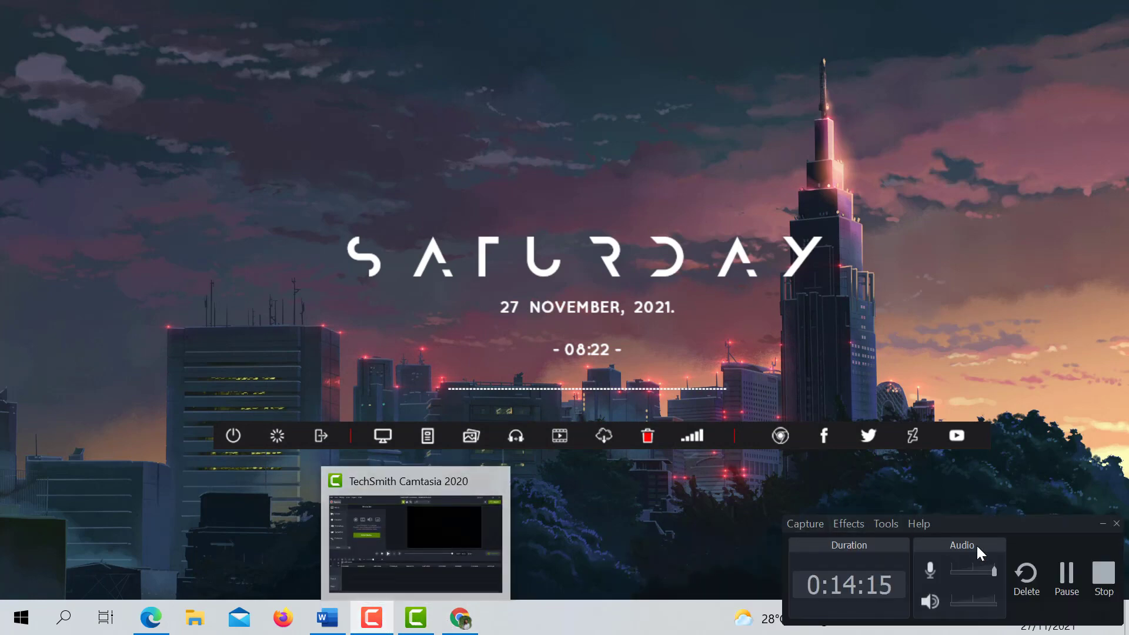
left_click(1052, 572)
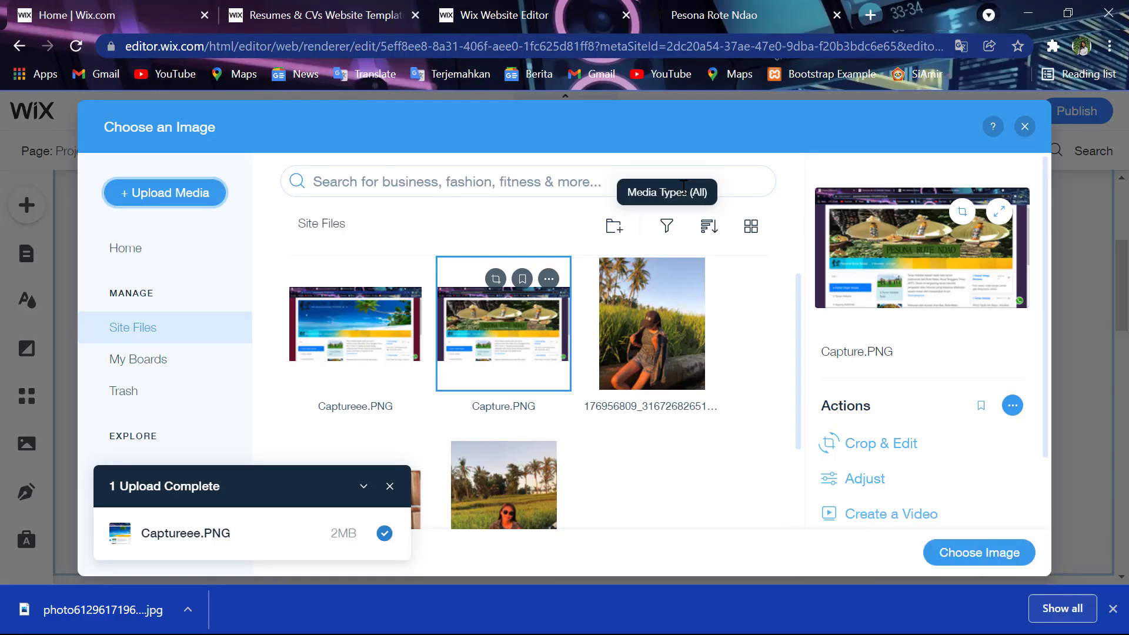
- Upload the Pesona Rote Ndao screenshot from Downloads and use it as the project image
left_click(202, 190)
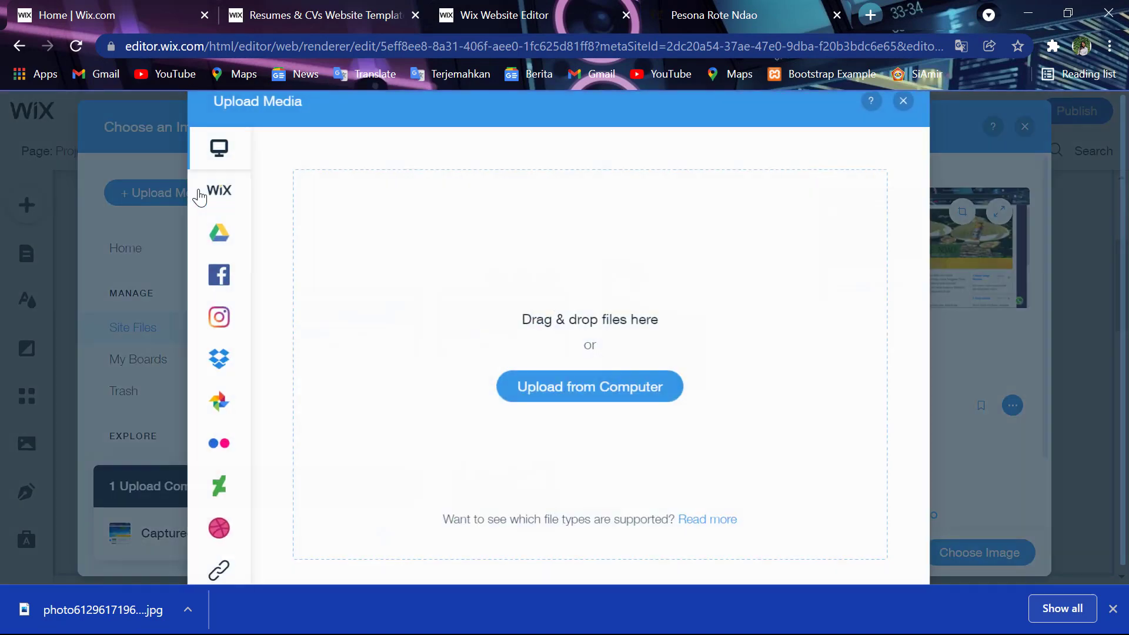
left_click(618, 390)
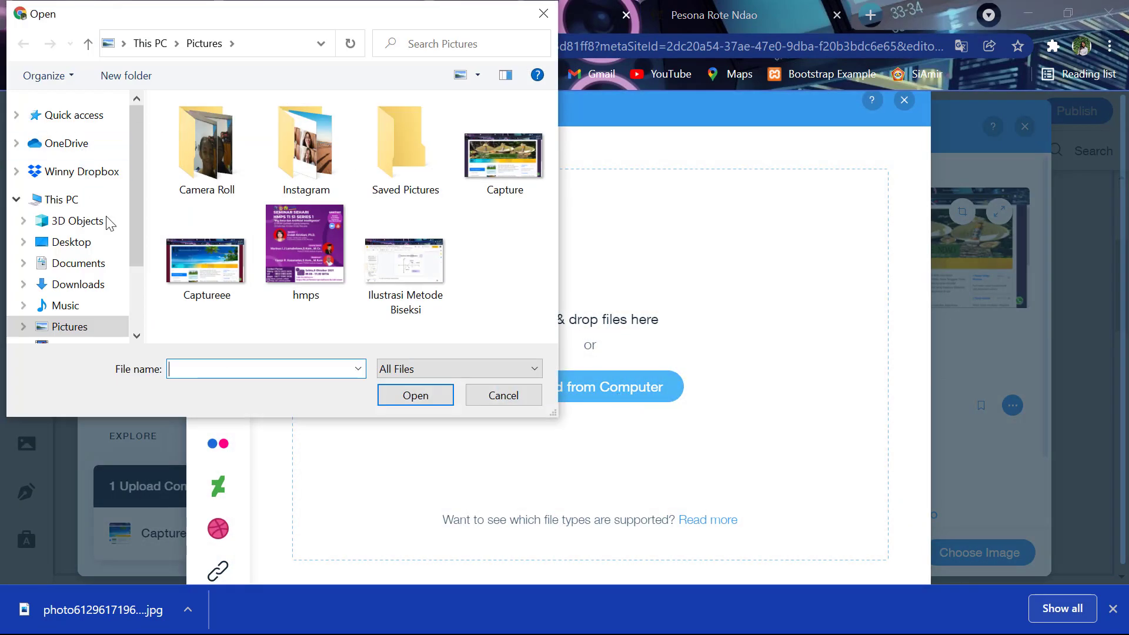
left_click(116, 288)
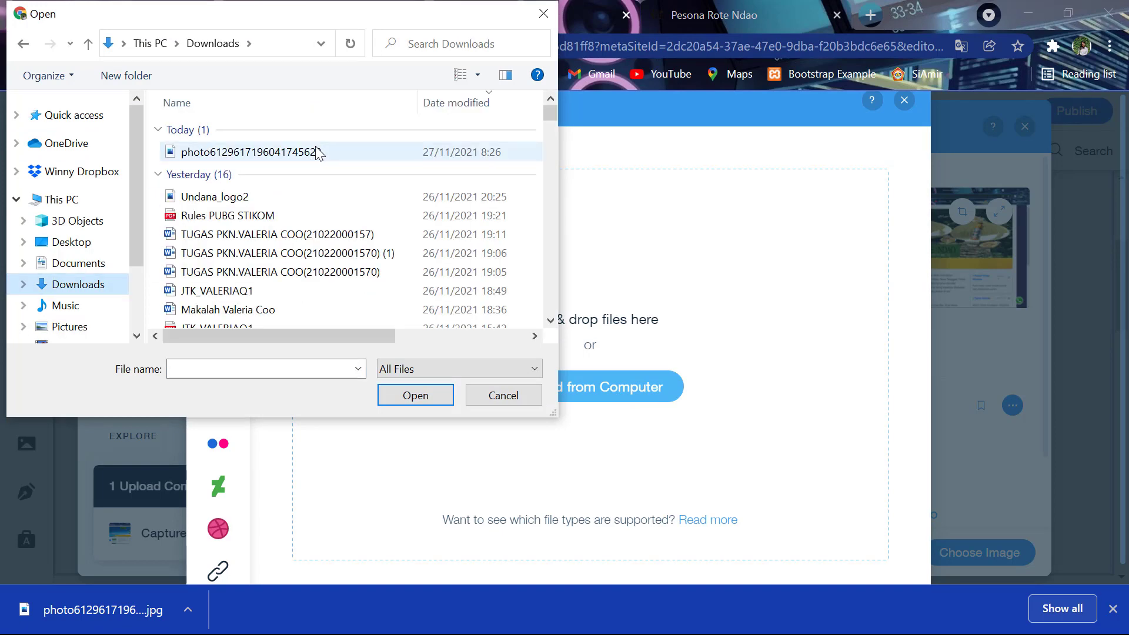
double_click(314, 151)
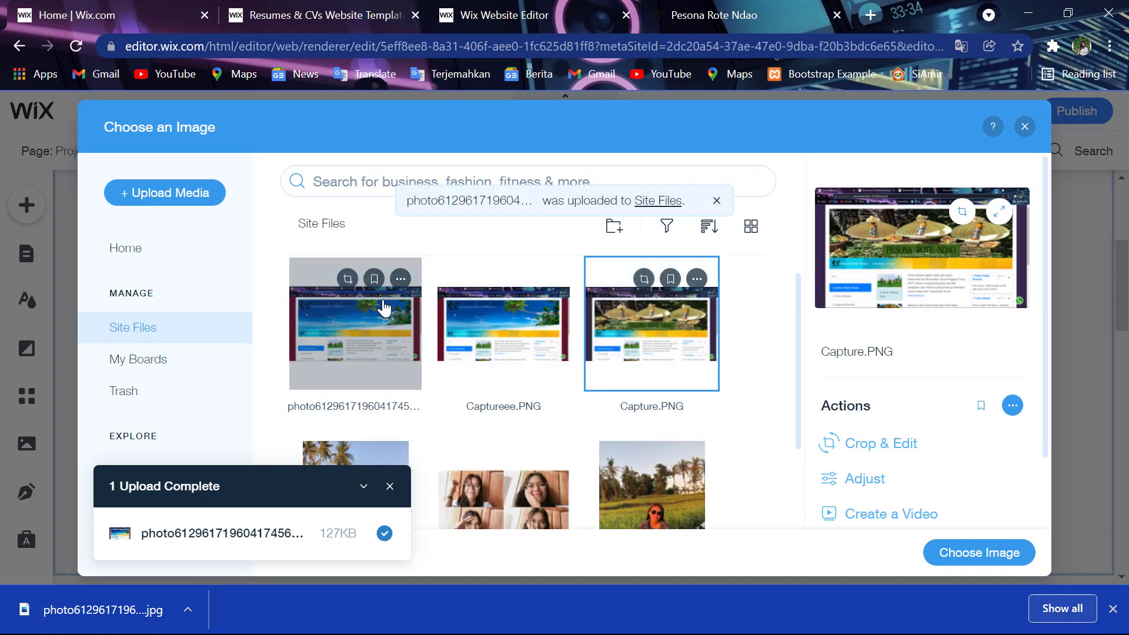
left_click(383, 306)
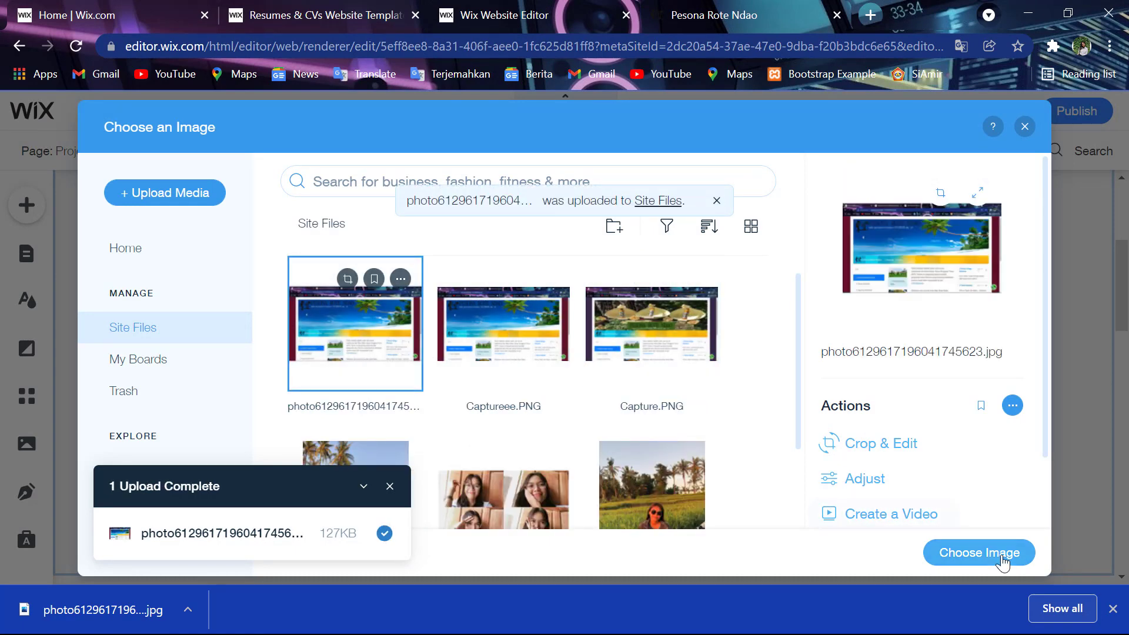
left_click(979, 553)
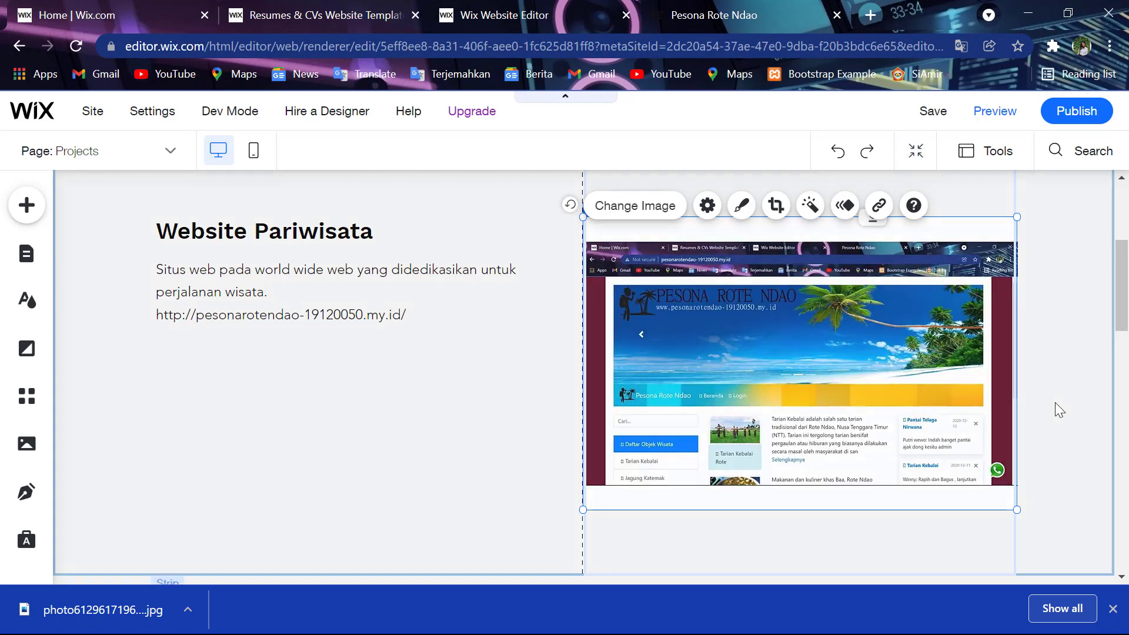
scroll(1069, 431, "down", 6)
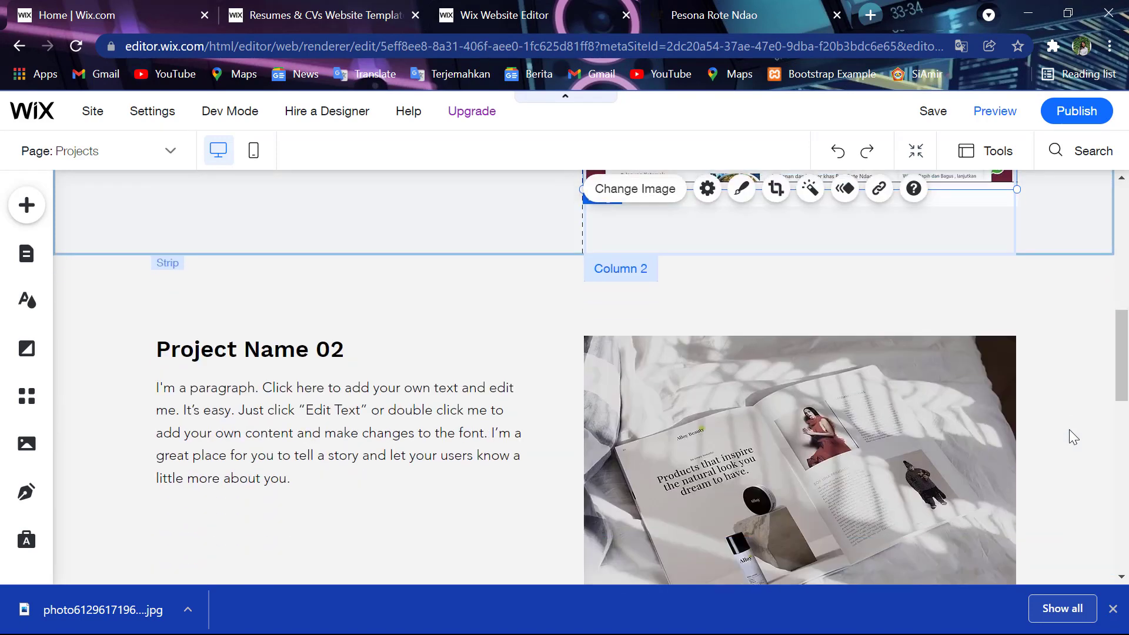
scroll(1068, 429, "down", 2)
scroll(1069, 429, "up", 1)
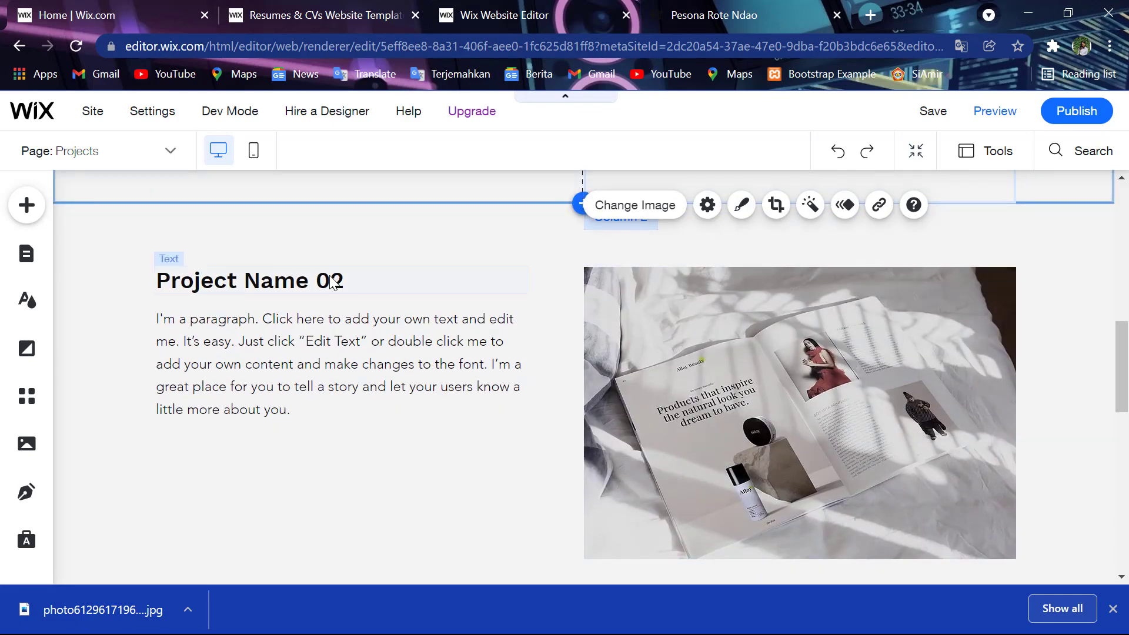
- Open a new Chrome tab and enter siapmas in the address bar
left_click(872, 12)
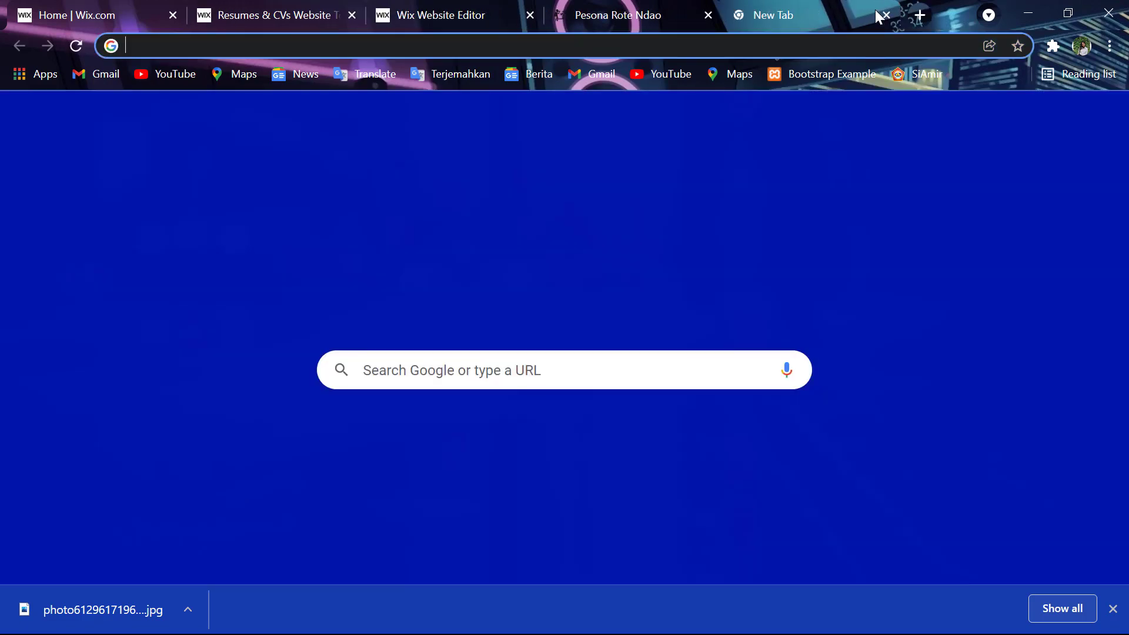
type("siao")
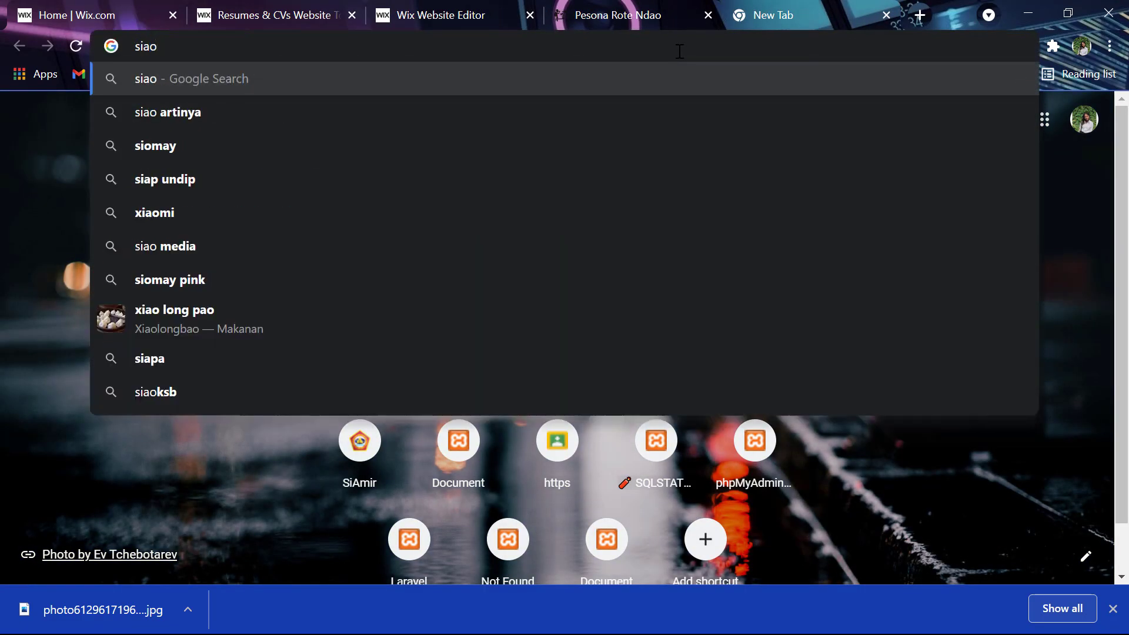
key("BackSpace")
type("pmas")
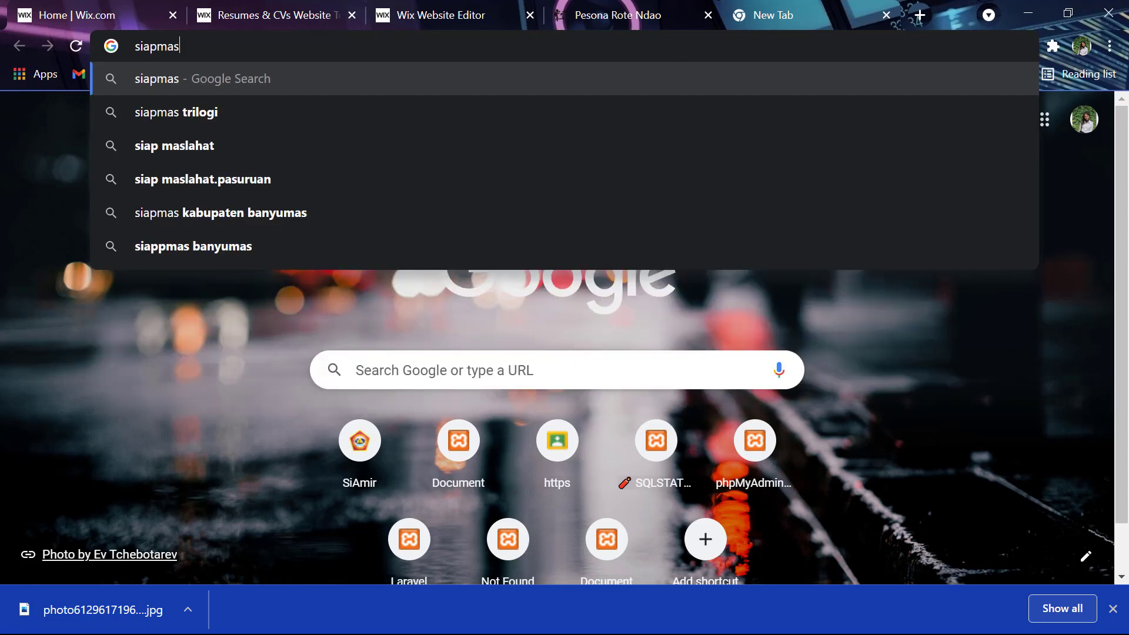
- Pause the screen recorder from the taskbar
key("super")
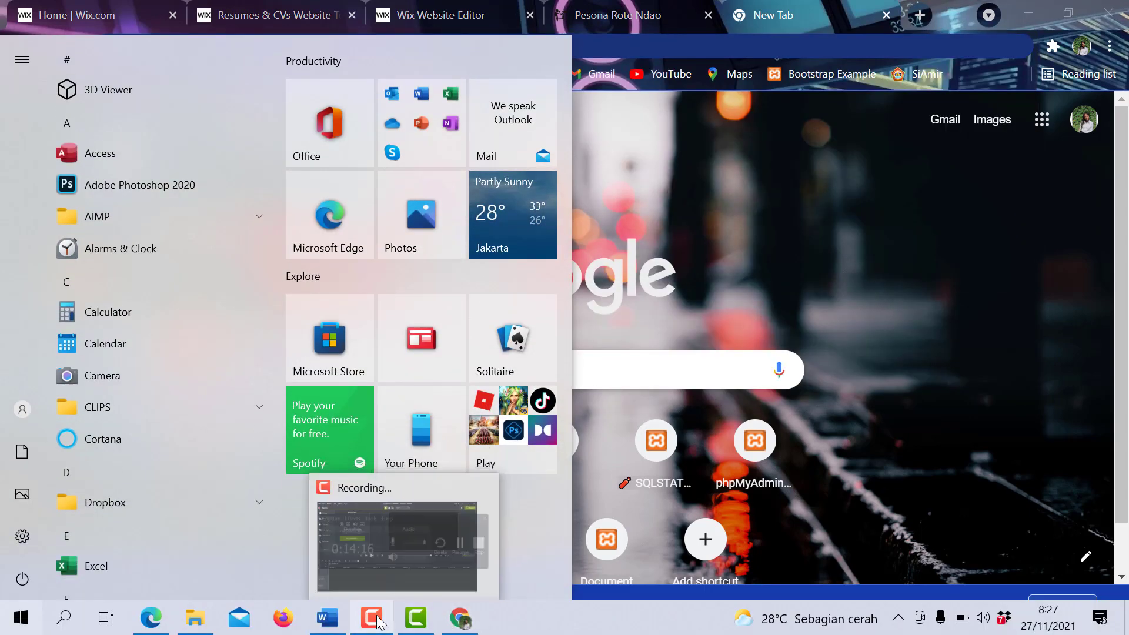
left_click(377, 618)
left_click(1066, 588)
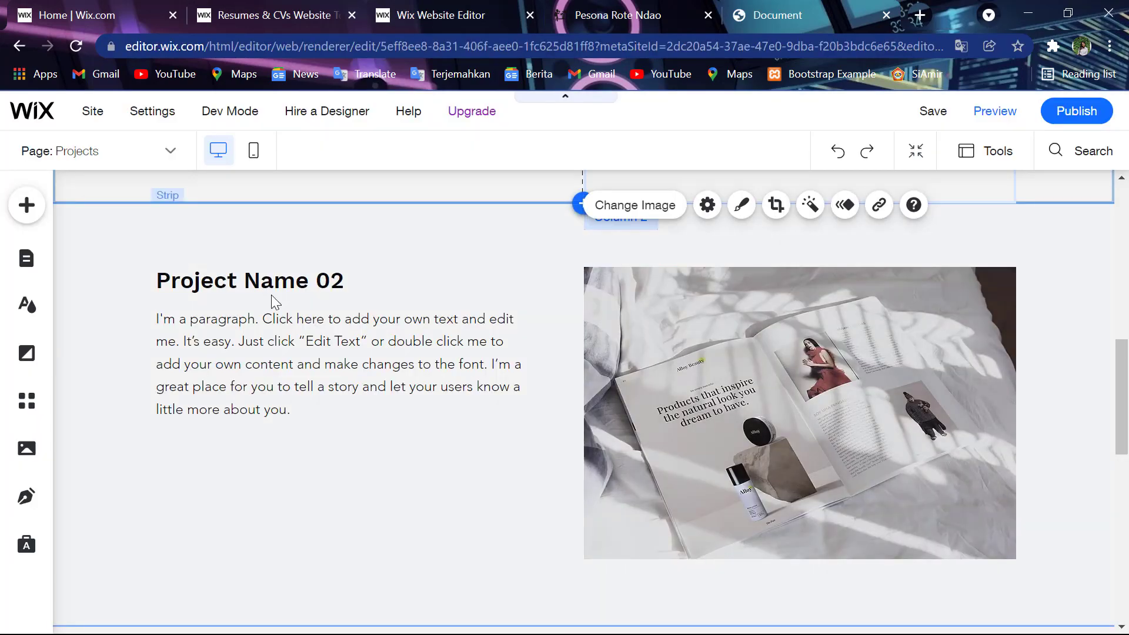
- Change the Project Name 02 heading text to 'Website SIAP'
scroll(270, 294, "up", 3)
scroll(270, 294, "up", 6)
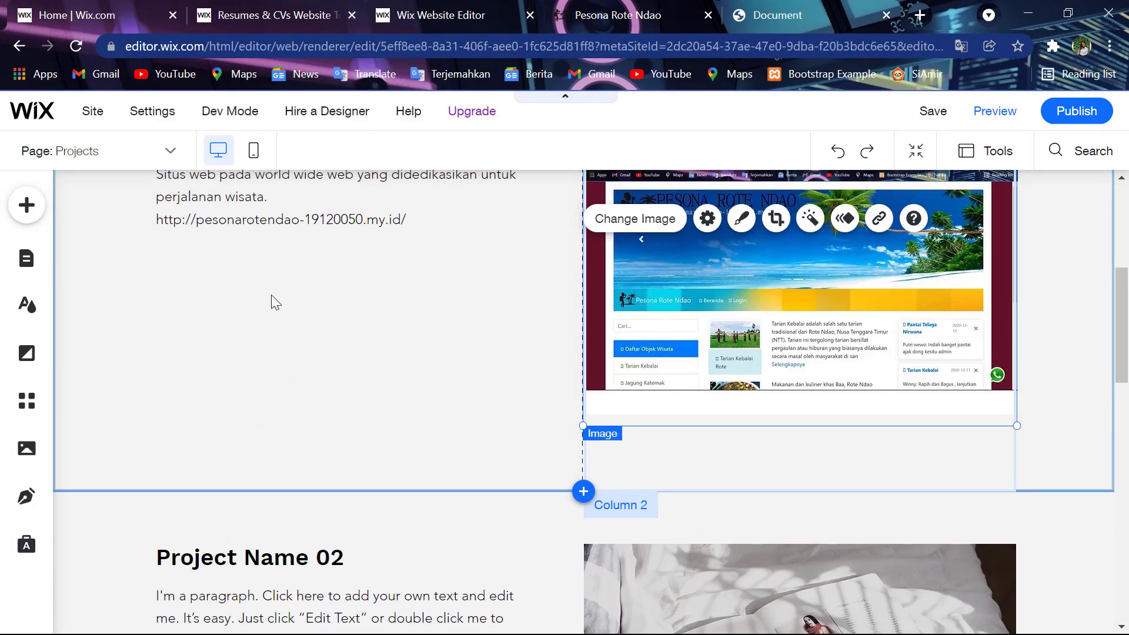
scroll(270, 295, "down", 7)
scroll(270, 295, "down", 2)
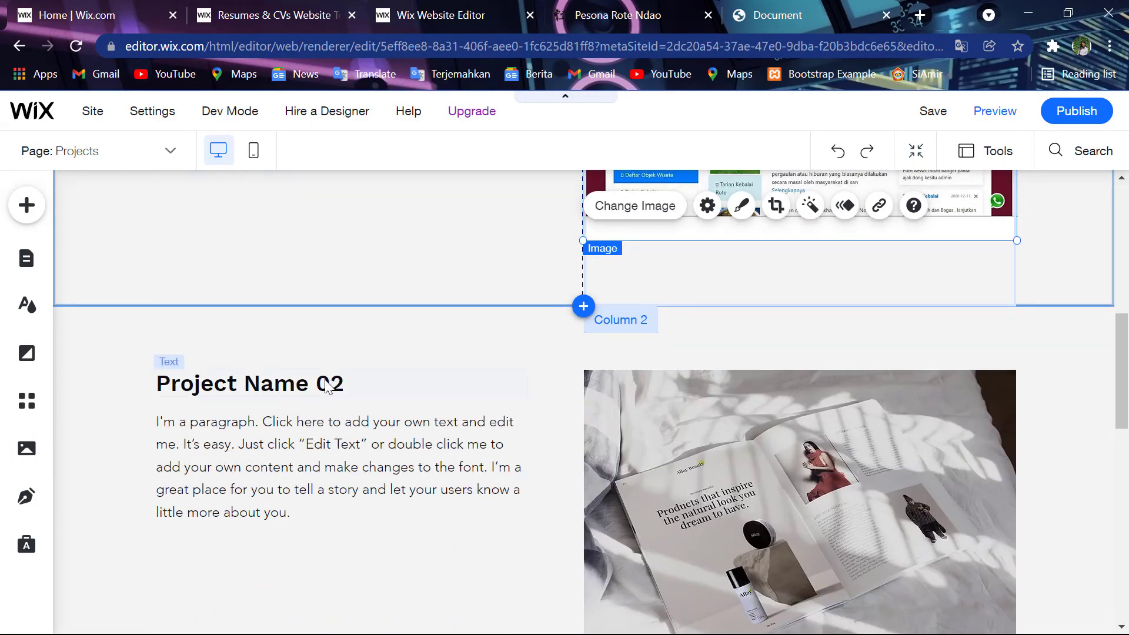
left_click(326, 386)
double_click(326, 382)
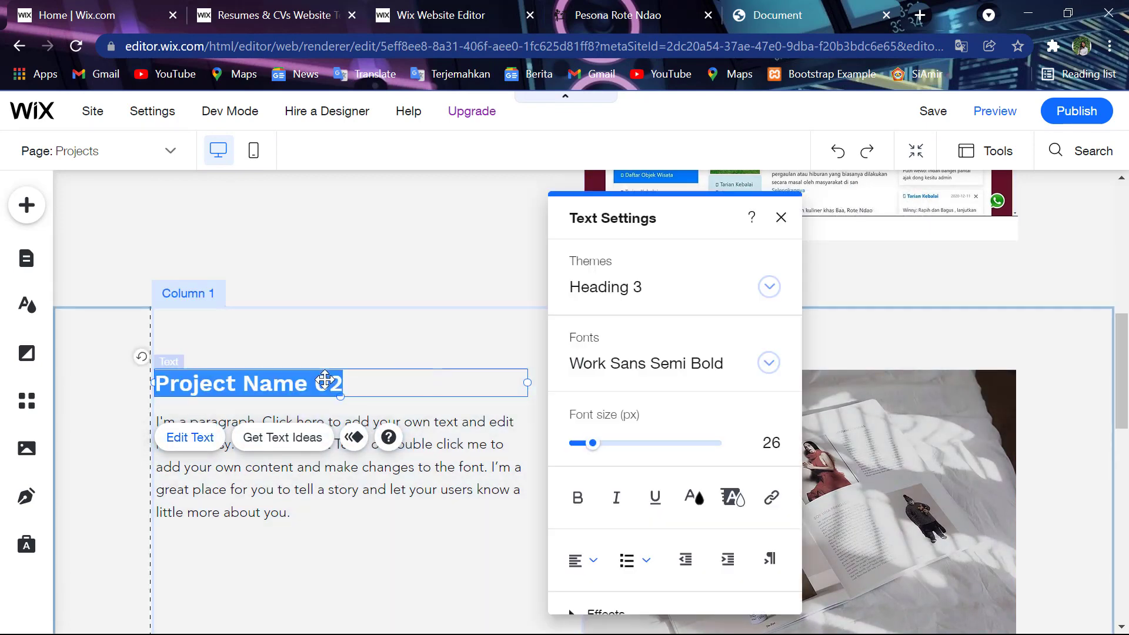
type("Webs")
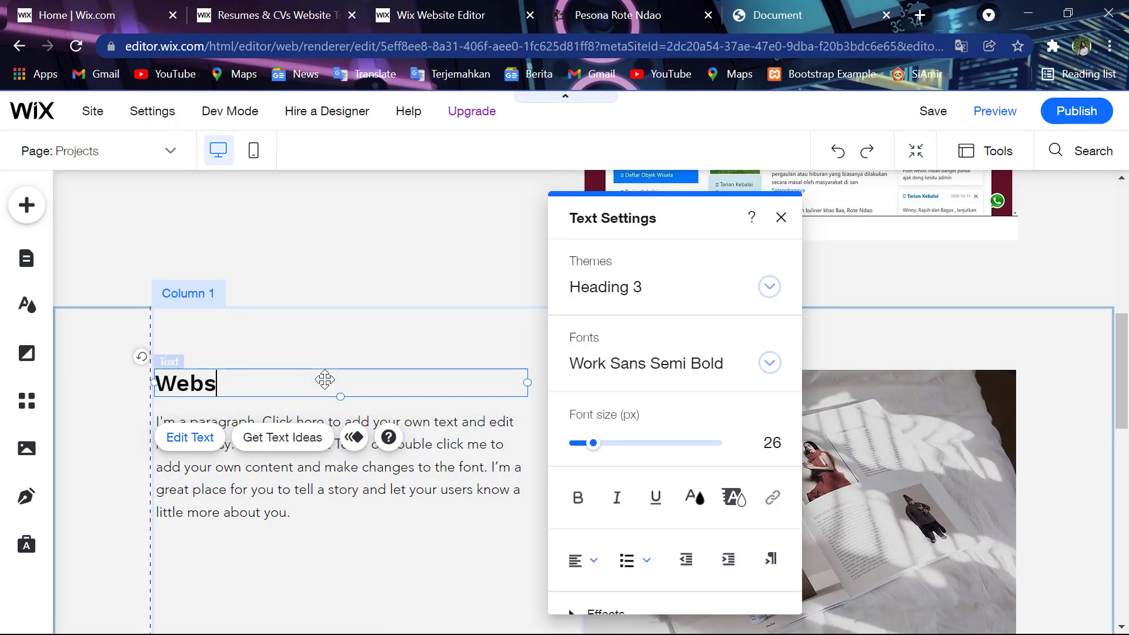
type("ite")
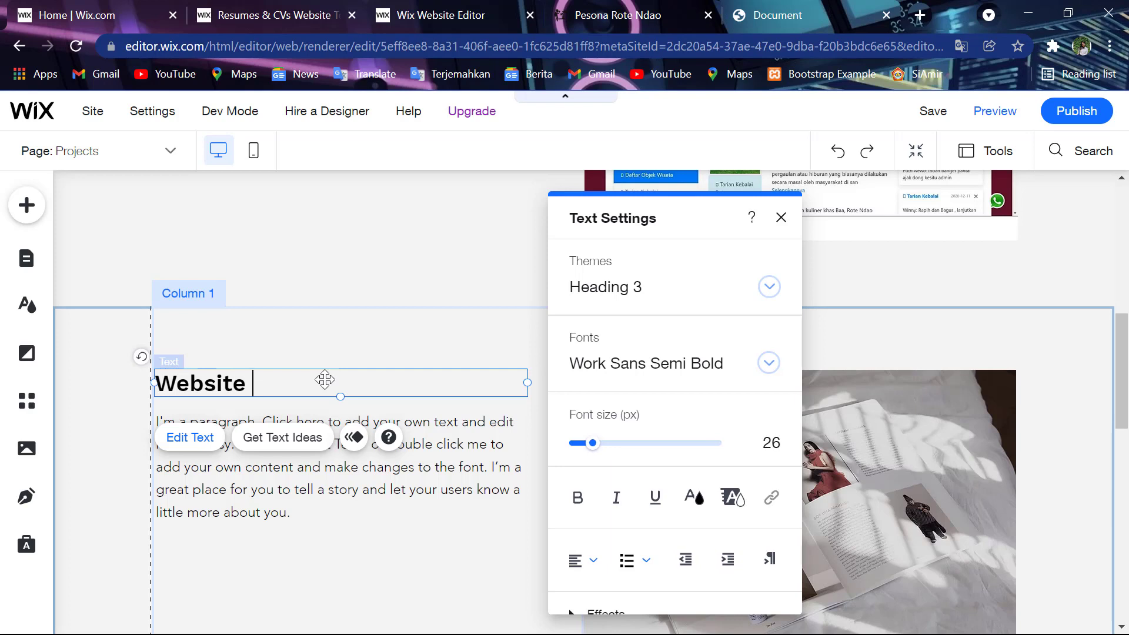
type(" SIAP")
scroll(249, 291, "up", 5)
scroll(248, 292, "down", 6)
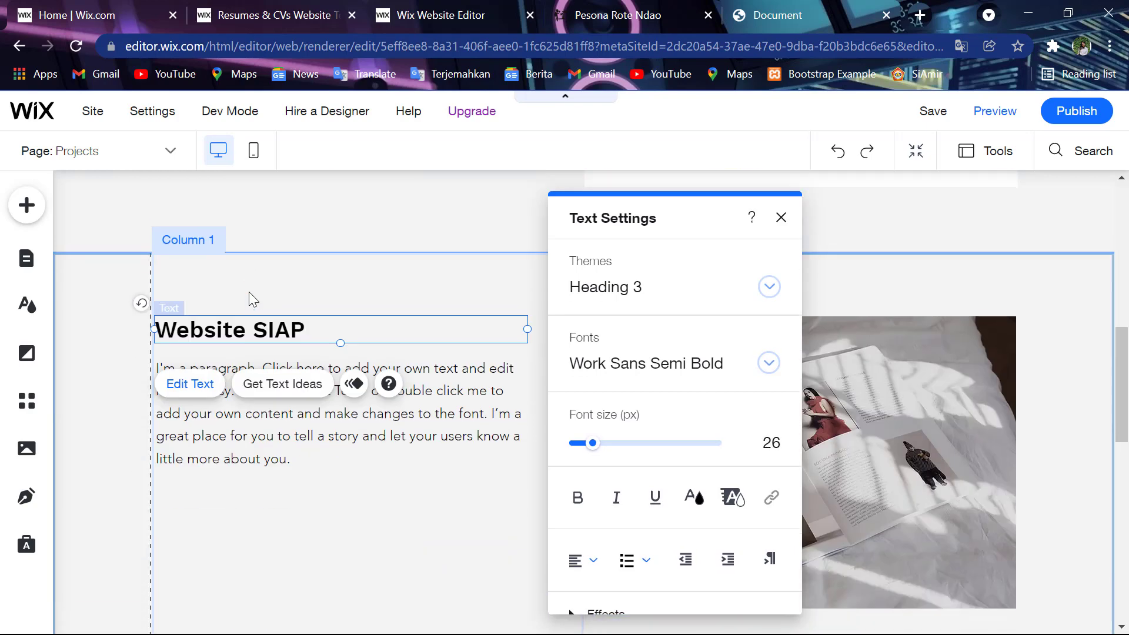
- Replace the placeholder paragraph with a description starting 'Sistem Informasi Aspirasi'
left_click(261, 403)
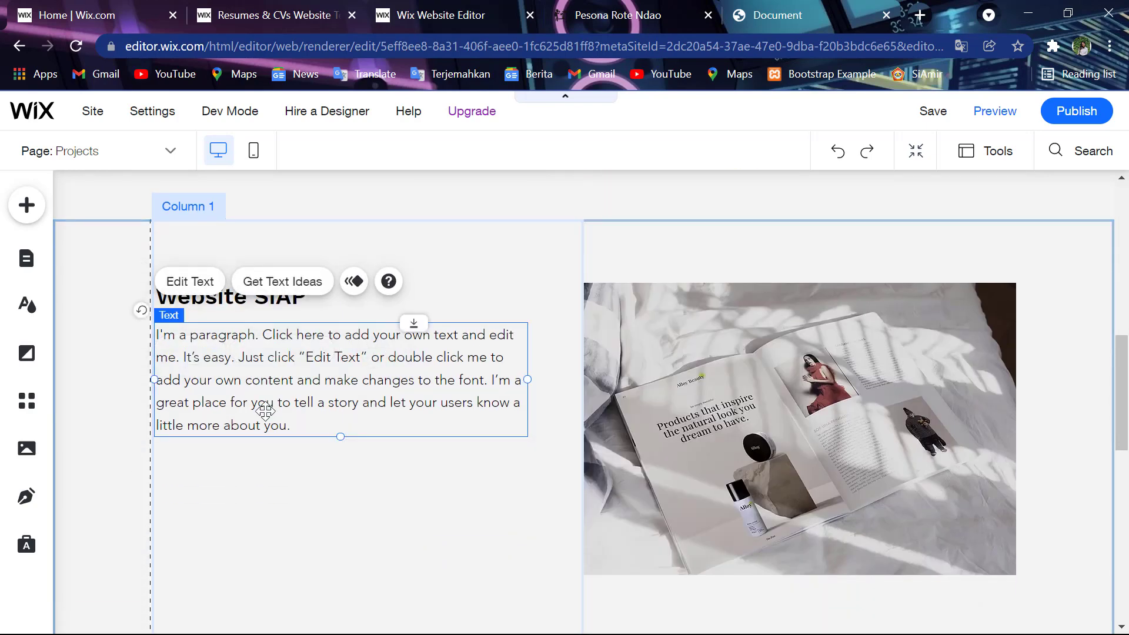
double_click(265, 411)
key("BackSpace")
type("Ini merupakan website ten")
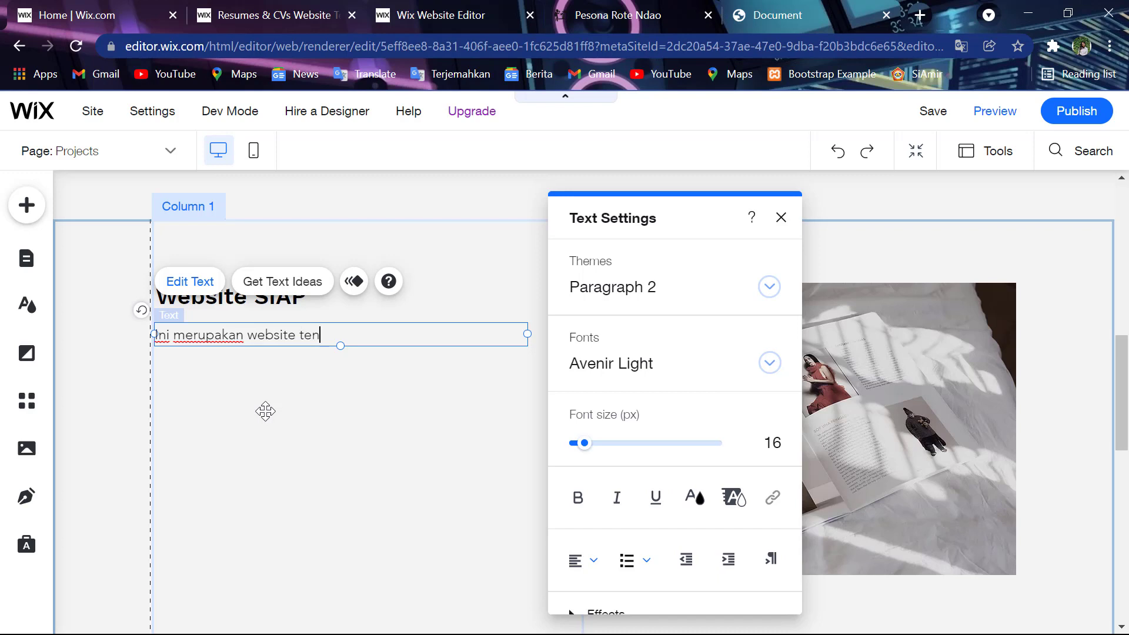
type("tang Sis")
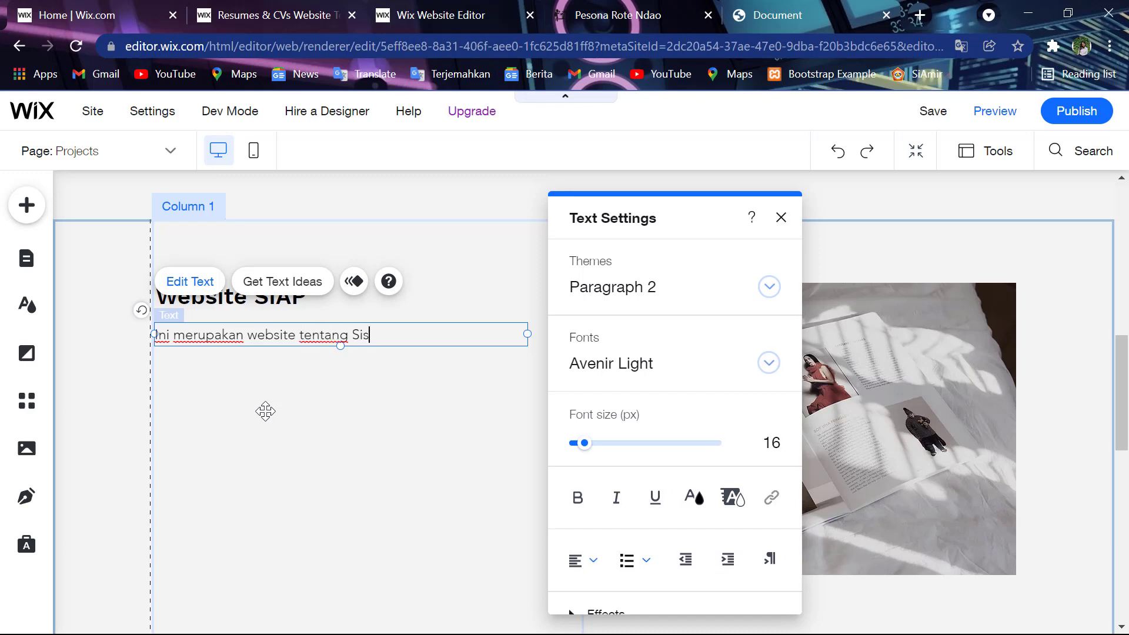
type("tem Infroma")
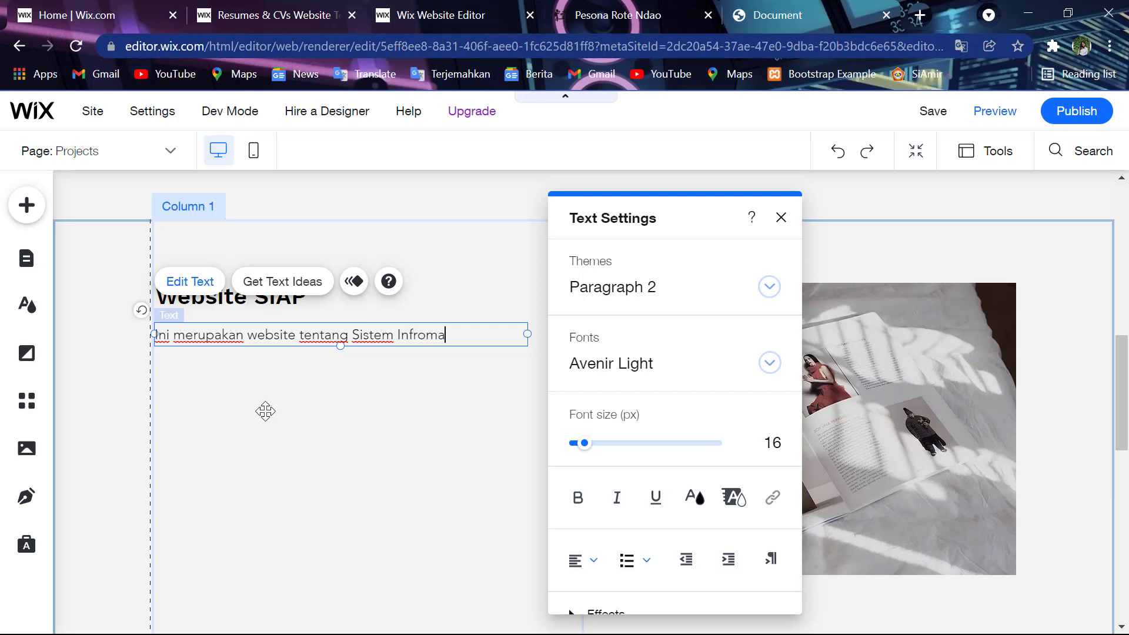
key("BackSpace")
key("BackSpace")
key("BackSpace")
key("BackSpace")
type("o")
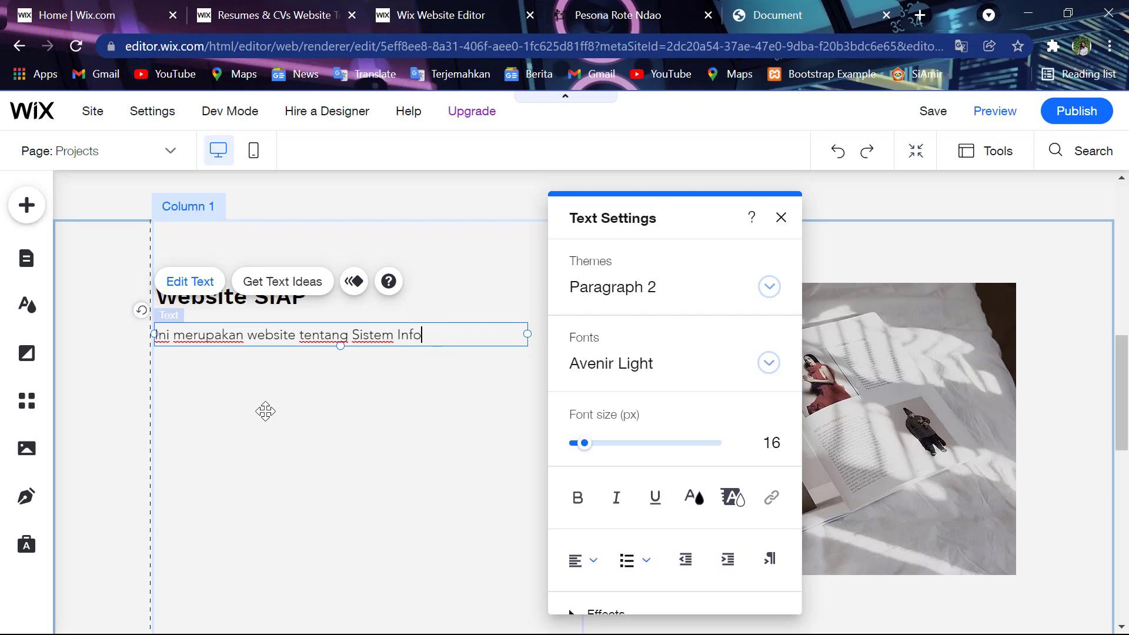
type("rmasi Ars")
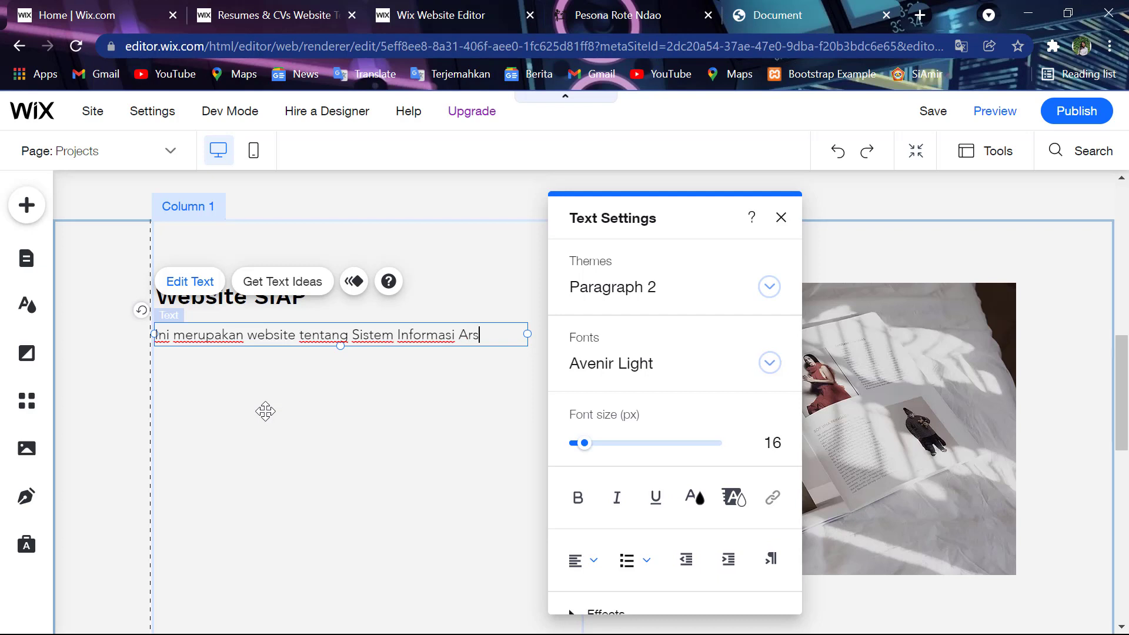
key("BackSpace")
key("BackSpace")
type("sr")
key("BackSpace")
type("piras")
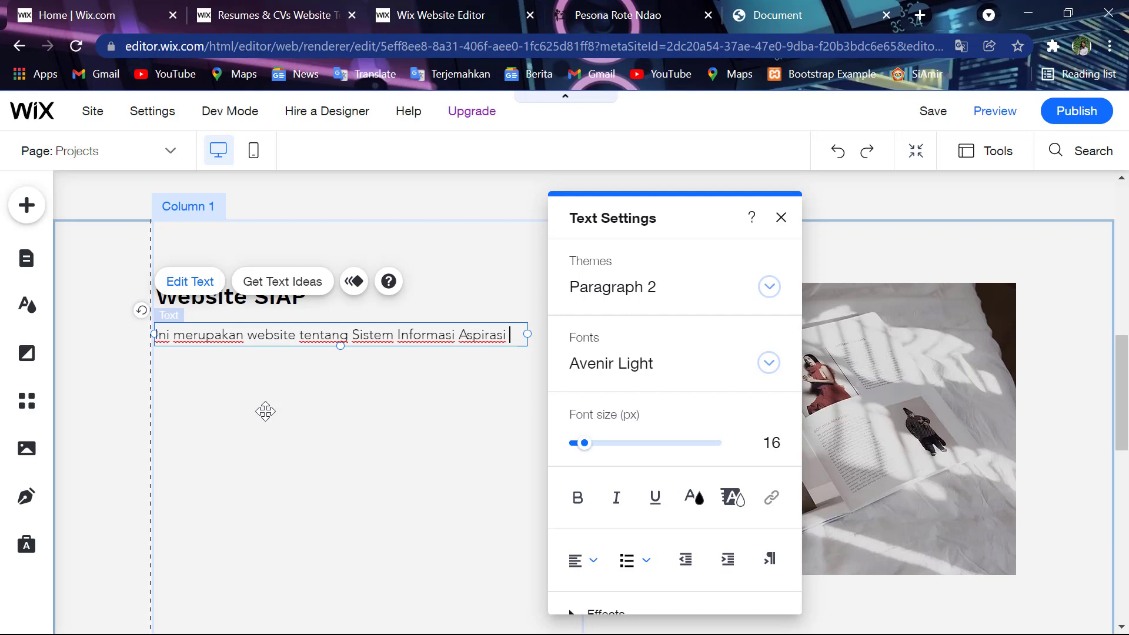
type("i")
- Extend the heading to read 'Website SIAPMAS'
left_click(298, 301)
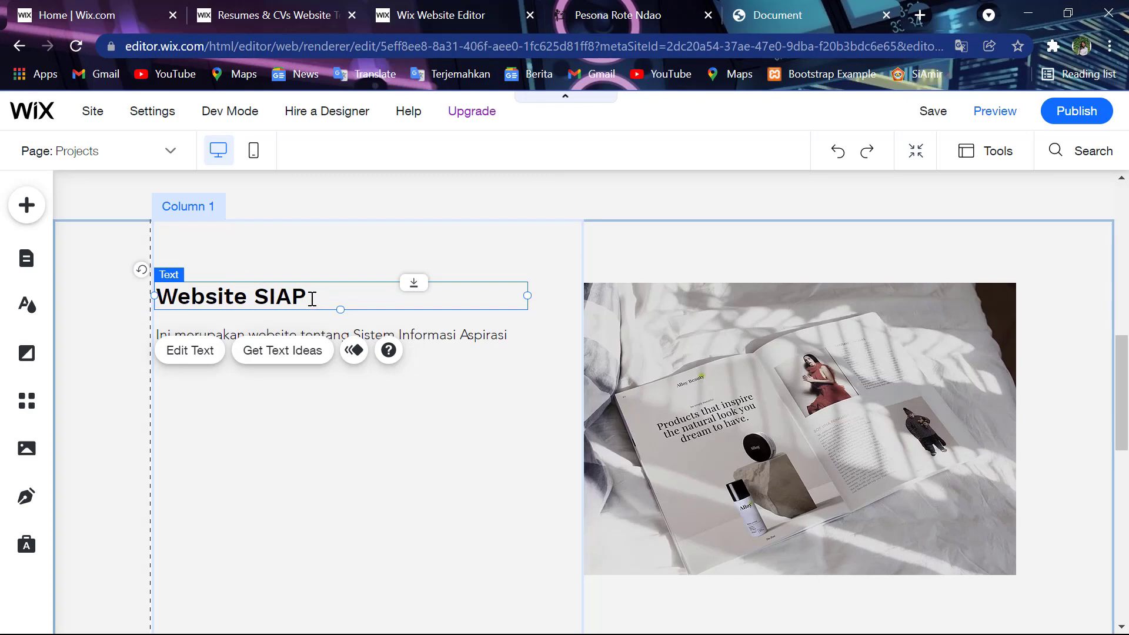
double_click(311, 298)
left_click(312, 298)
type("m")
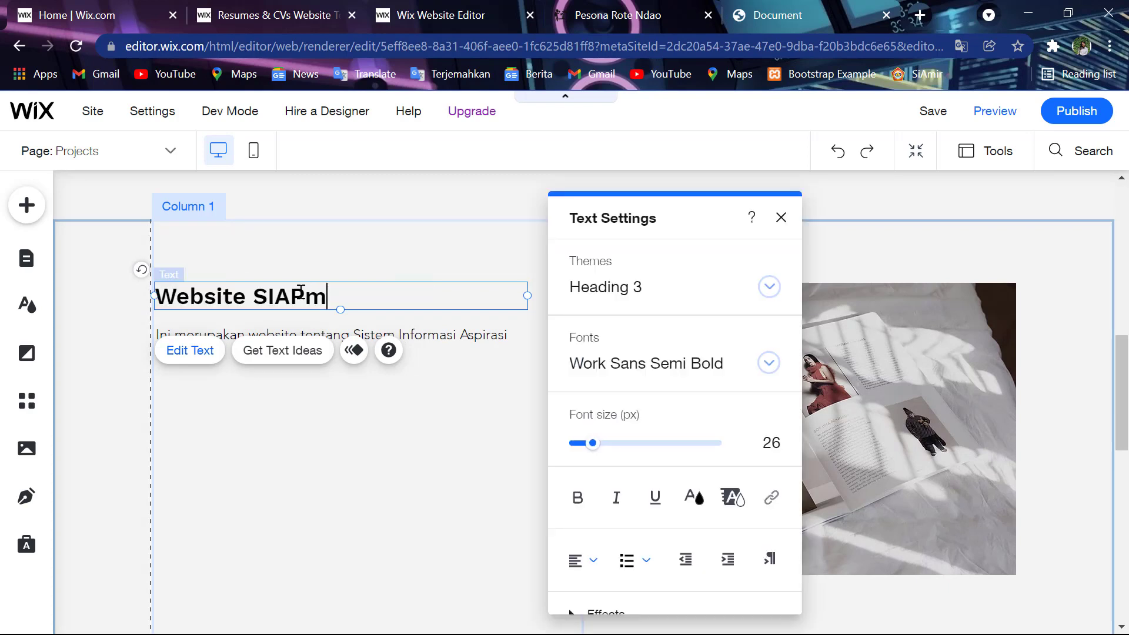
key("BackSpace")
type("MAS")
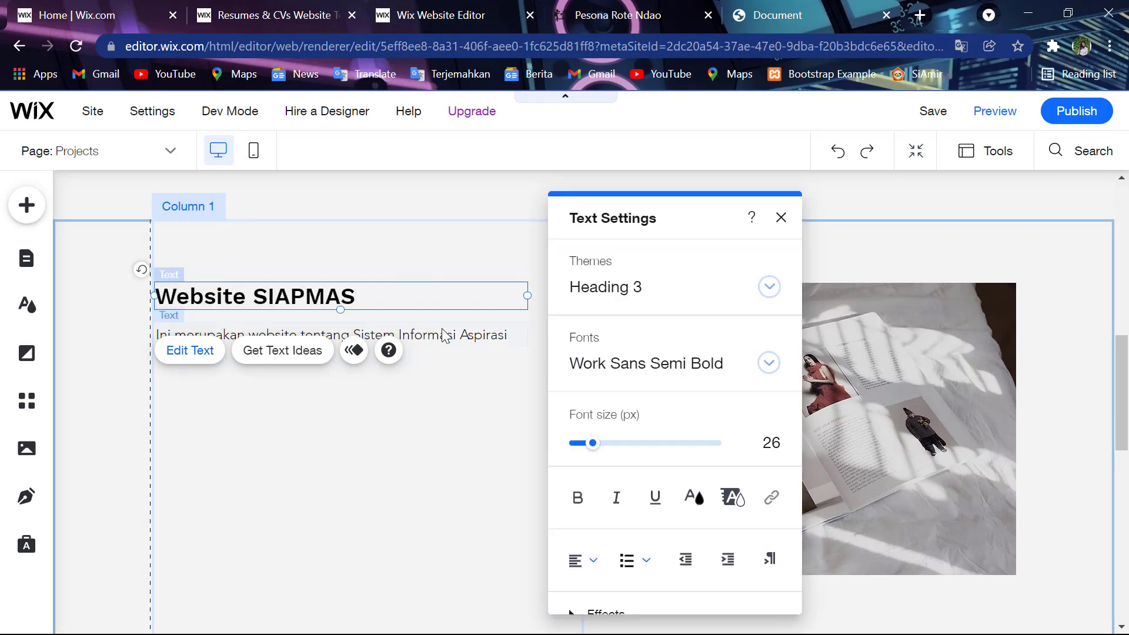
- Append 'Masyarakat' and the siapmas19120050.my.id address on a new line
left_click(447, 335)
double_click(517, 335)
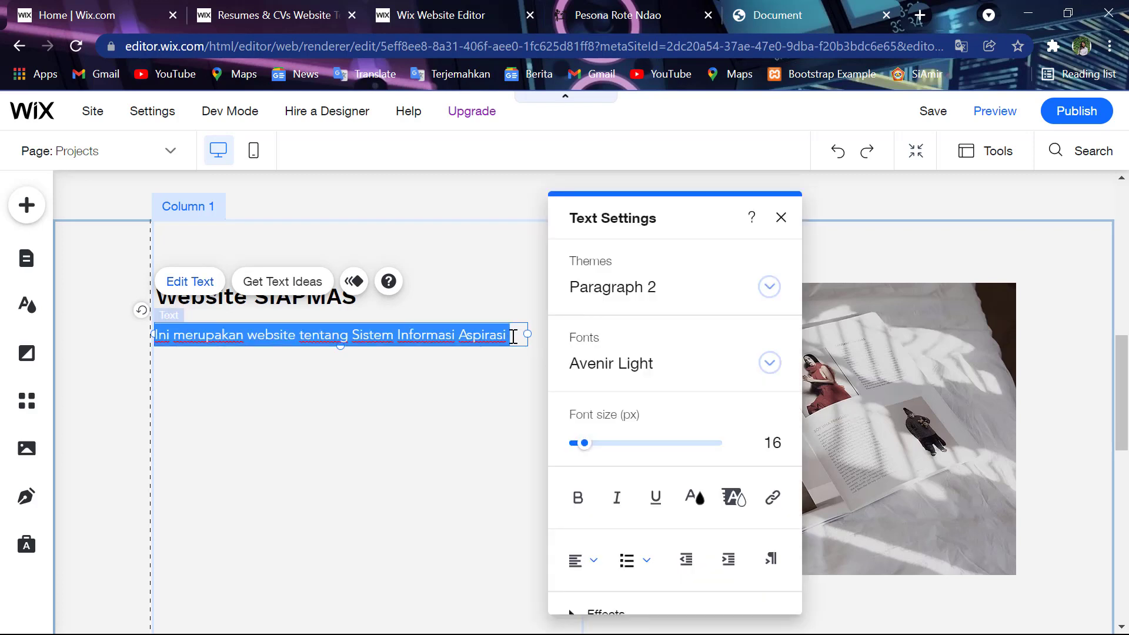
left_click(512, 335)
type("Mas")
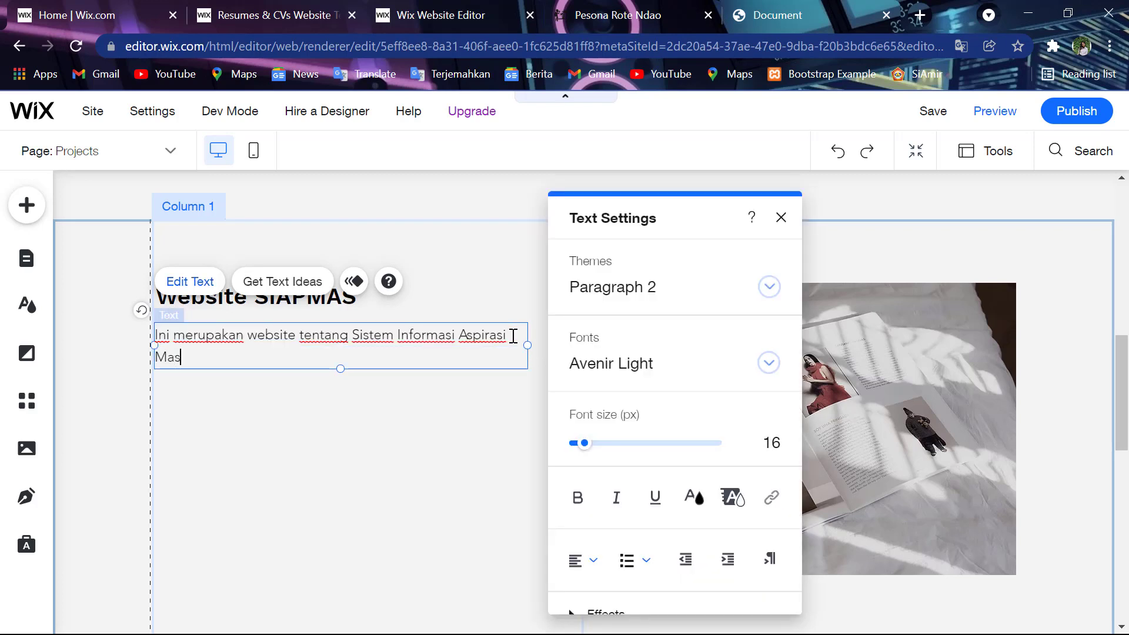
type("yarak")
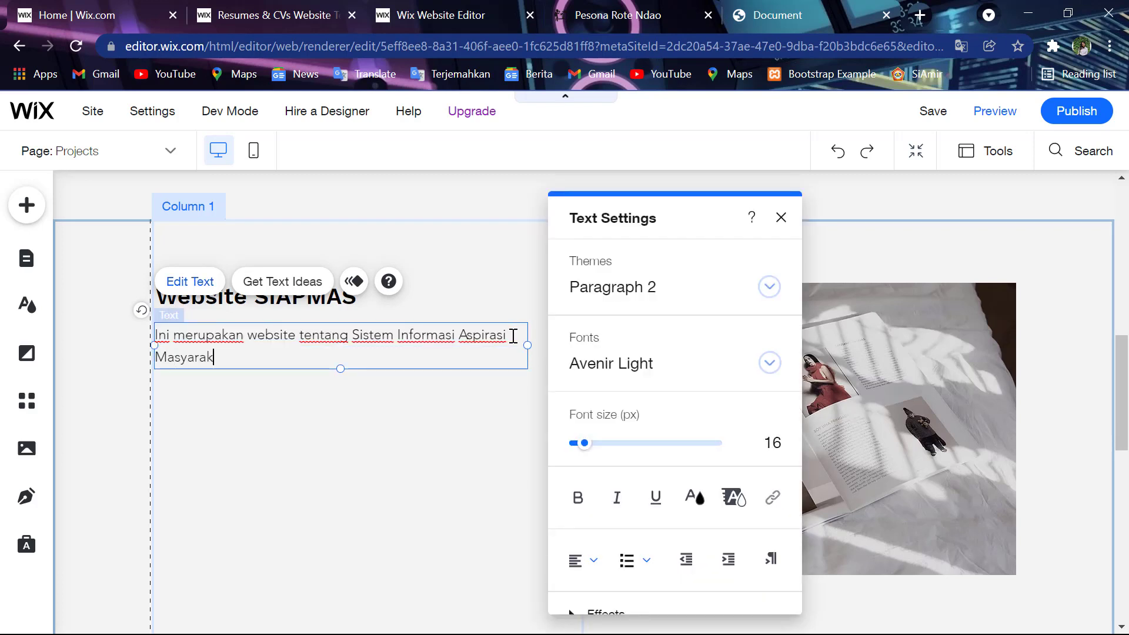
type("at")
key("Return")
key("Return")
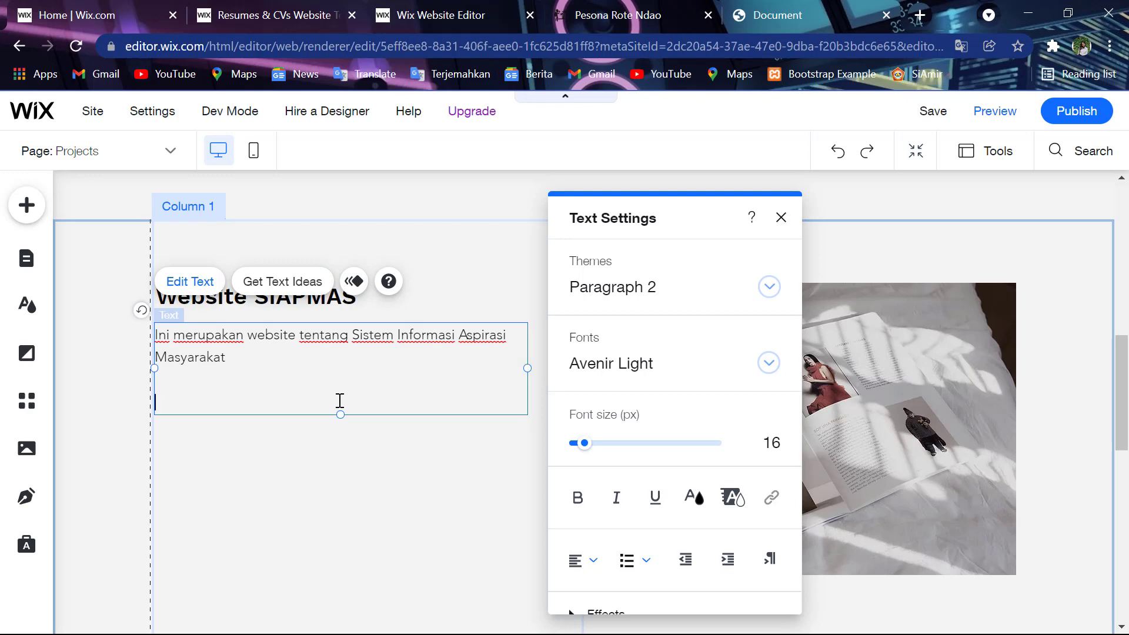
type("s")
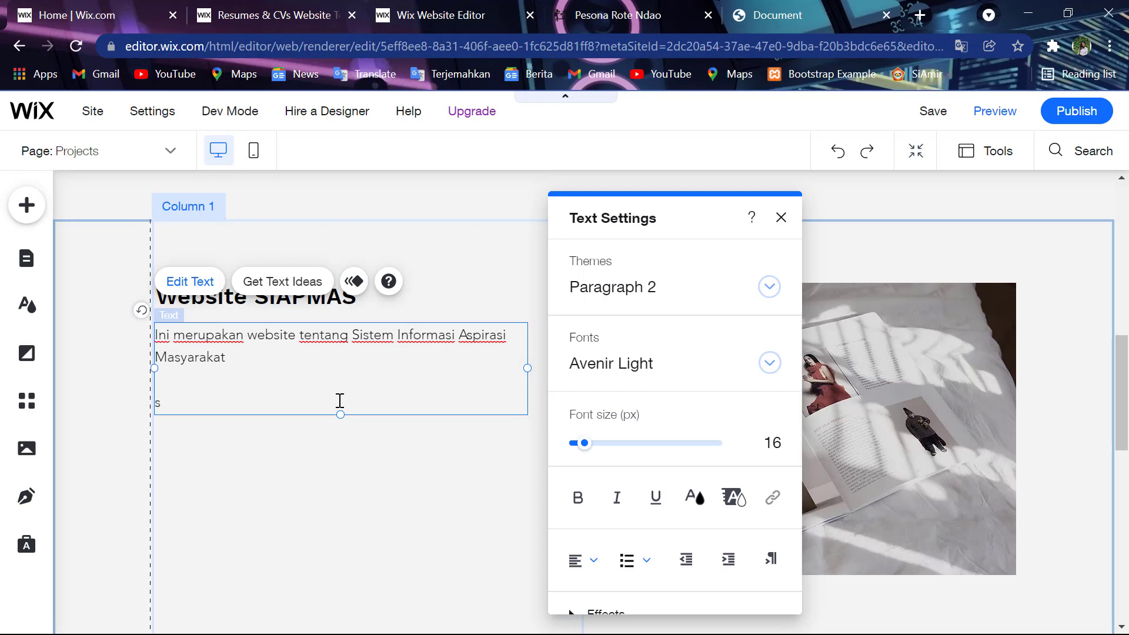
type("iapmas19120050.my.id")
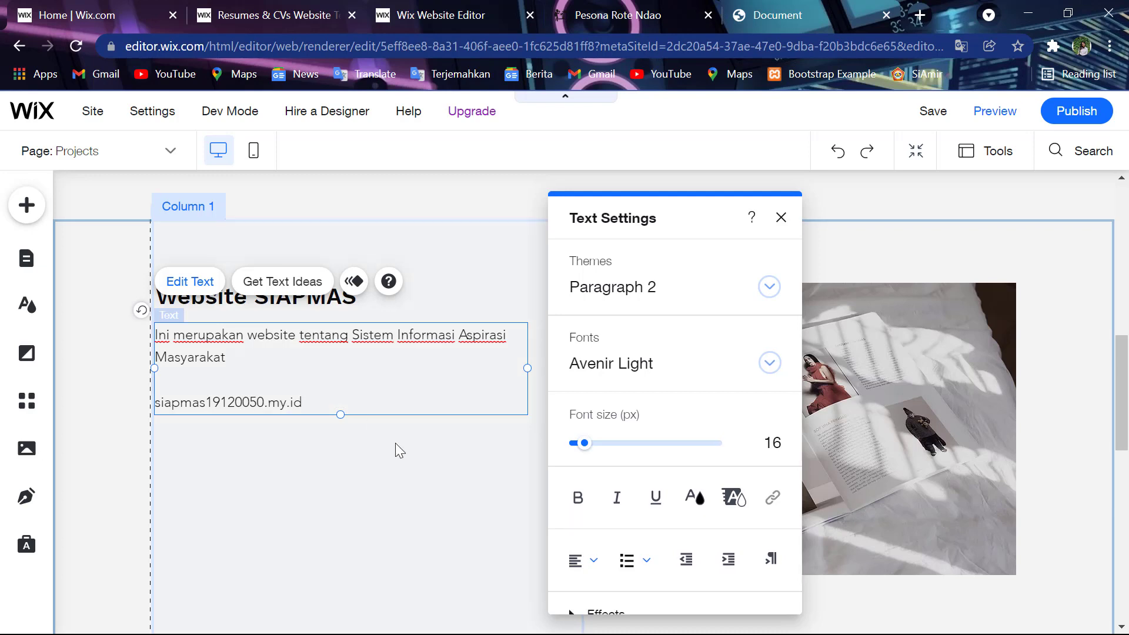
left_click(415, 453)
- Replace the project photo with Captureeeeee.PNG uploaded from the Pictures folder
left_click(612, 306)
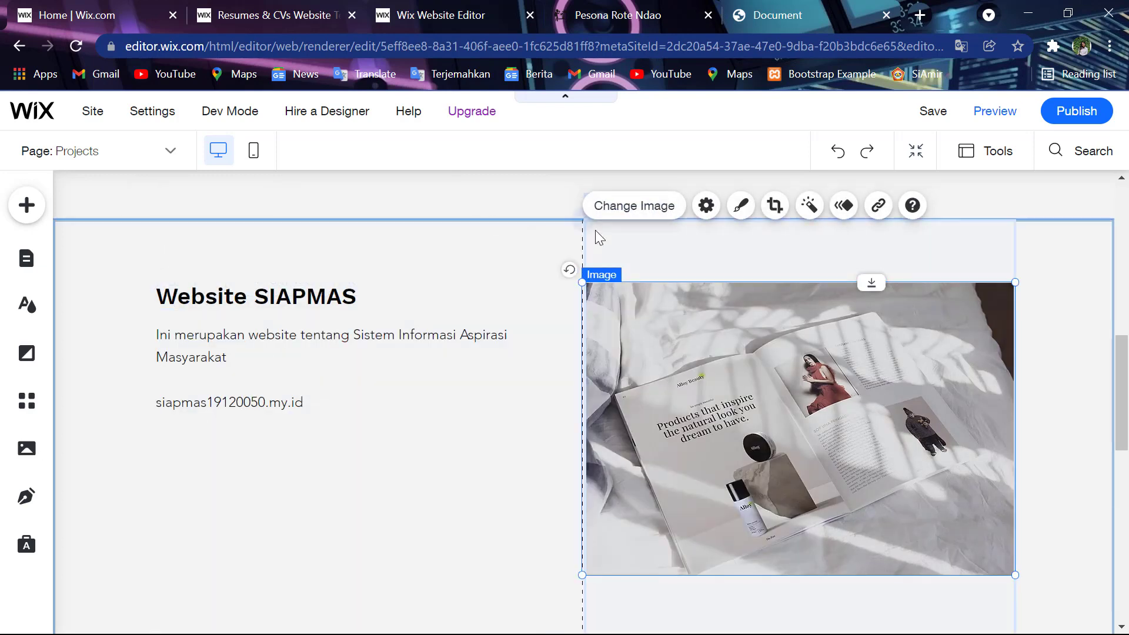
left_click(657, 206)
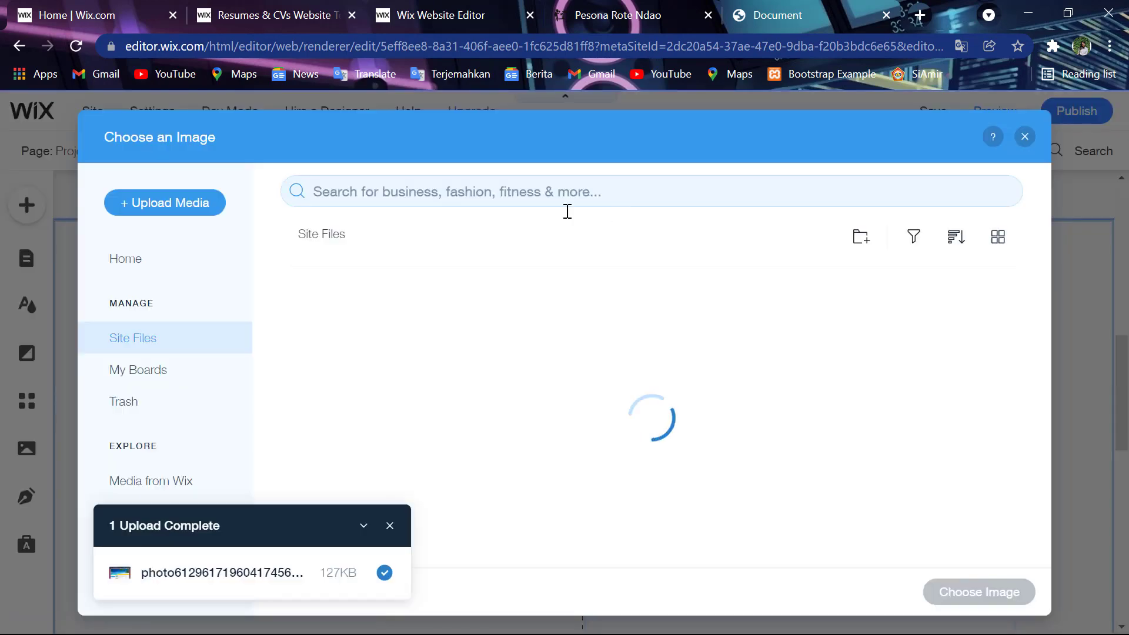
left_click(188, 209)
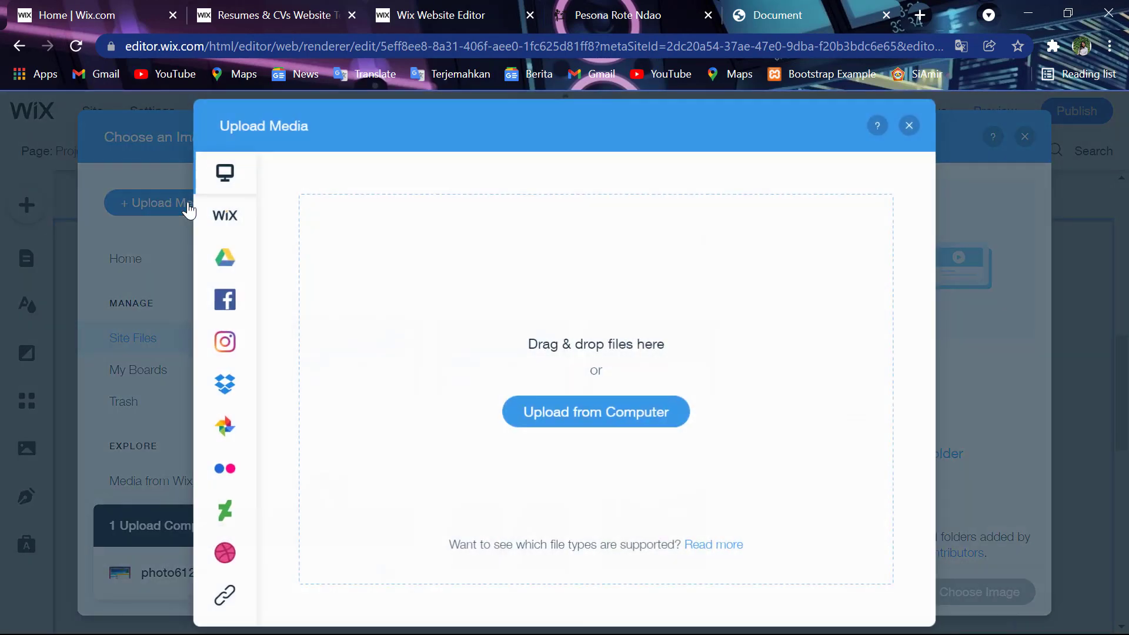
left_click(618, 421)
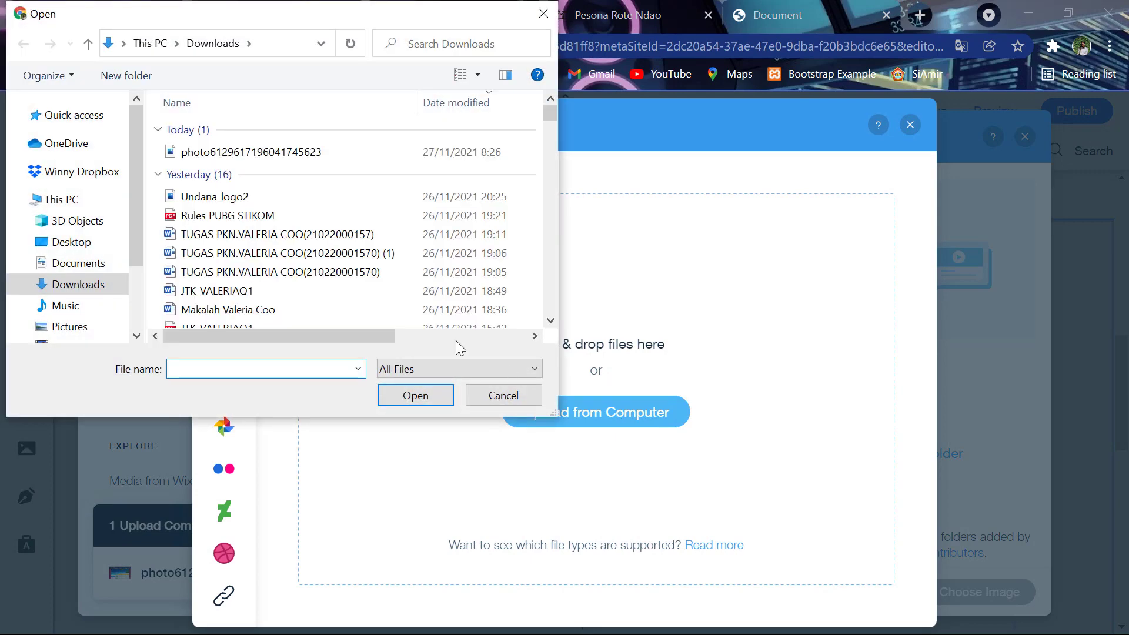
left_click(97, 327)
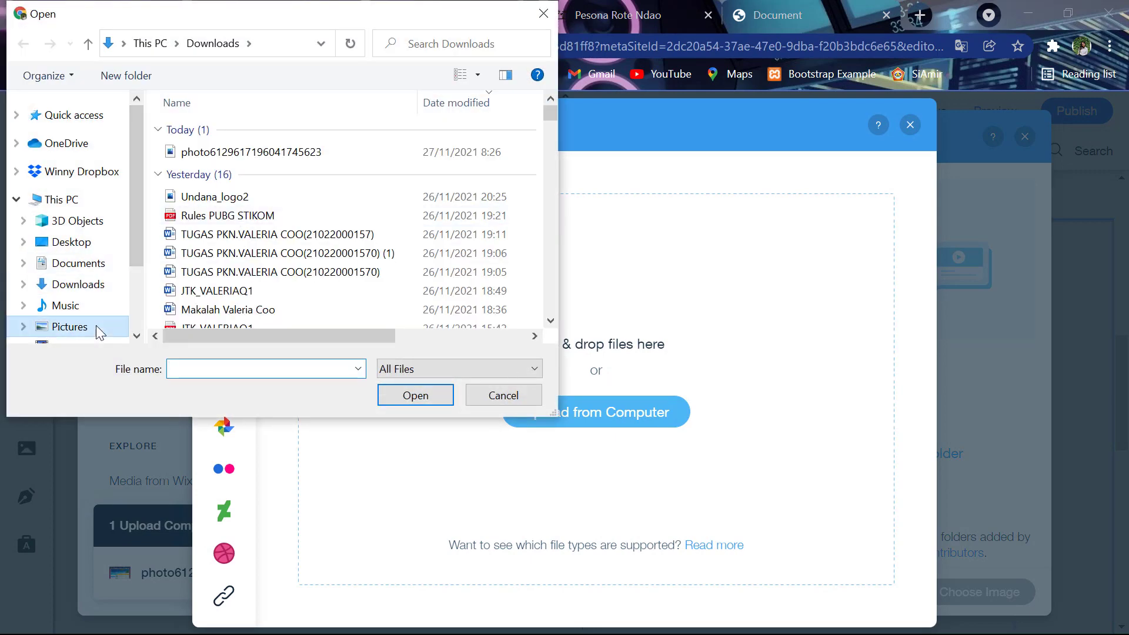
double_click(280, 289)
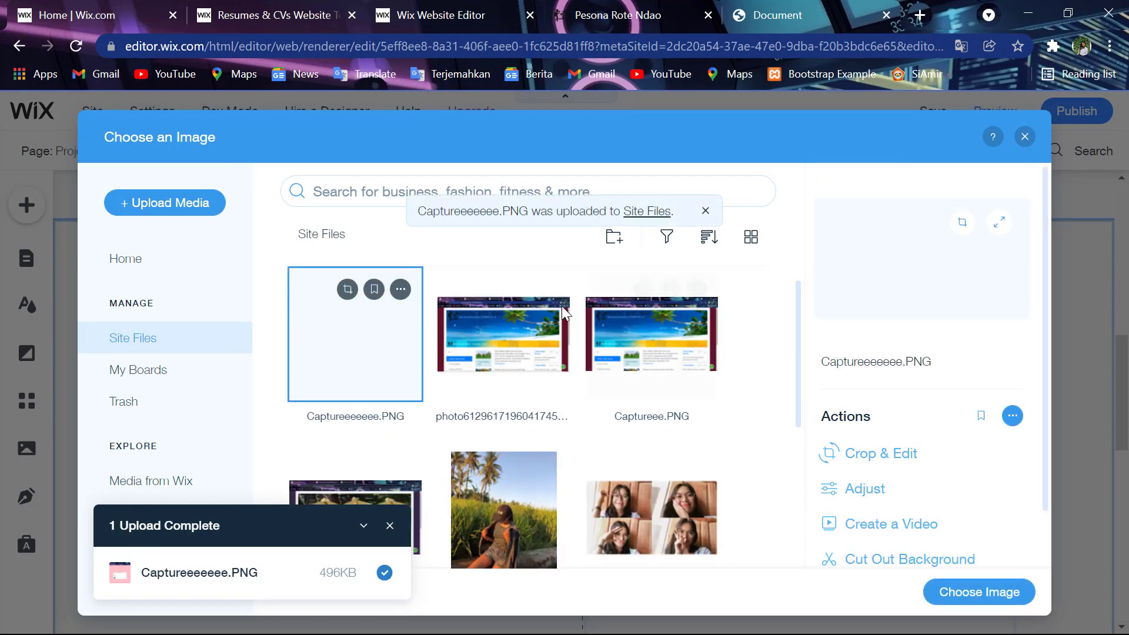
left_click(1009, 594)
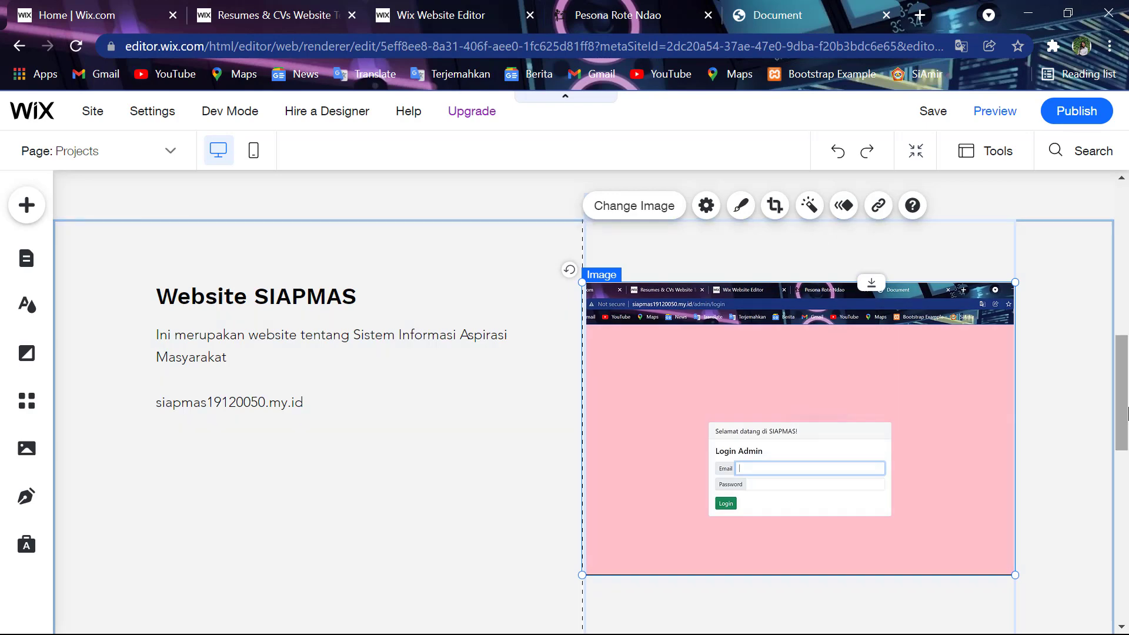
- Open the Contact page from the Menus & Pages site menu
scroll(1048, 471, "down", 7)
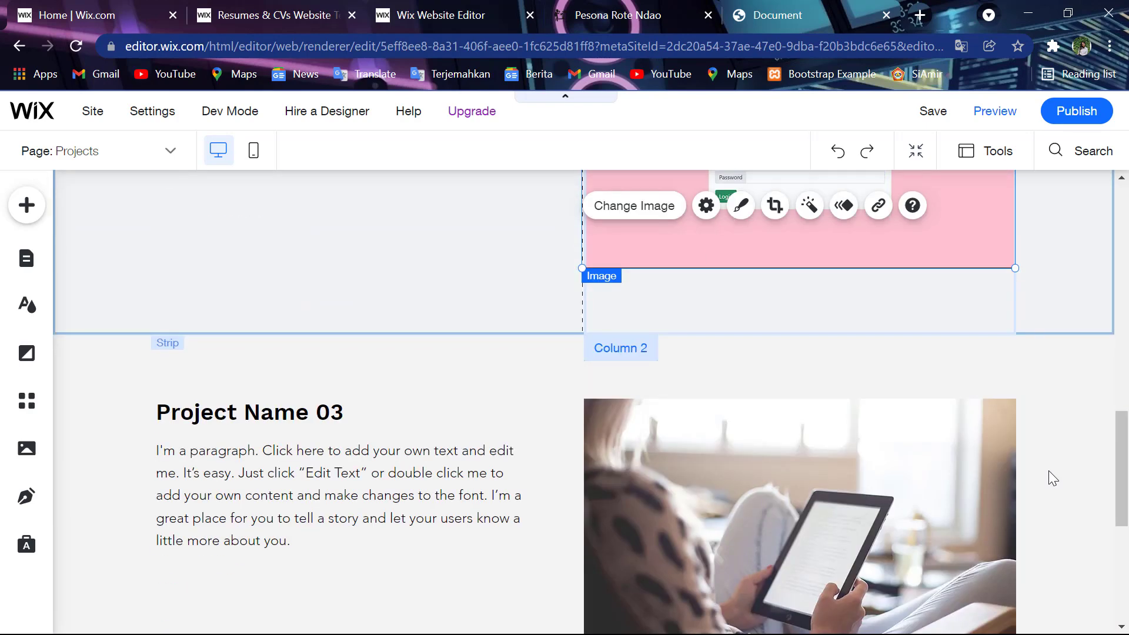
left_click(558, 417)
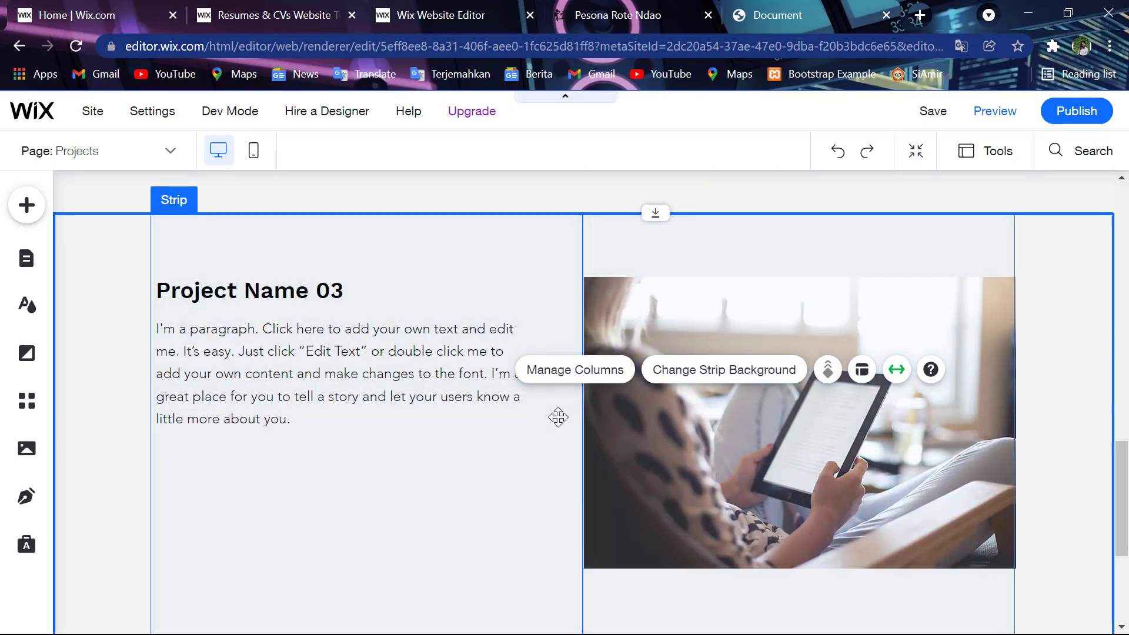
scroll(558, 418, "down", 10)
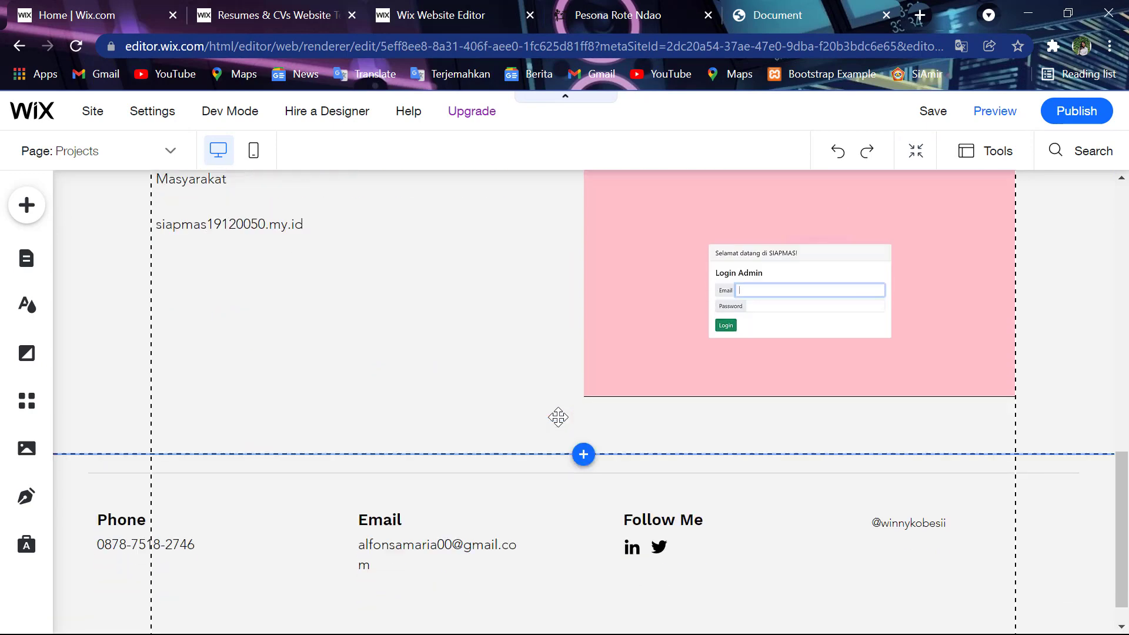
scroll(717, 543, "up", 20)
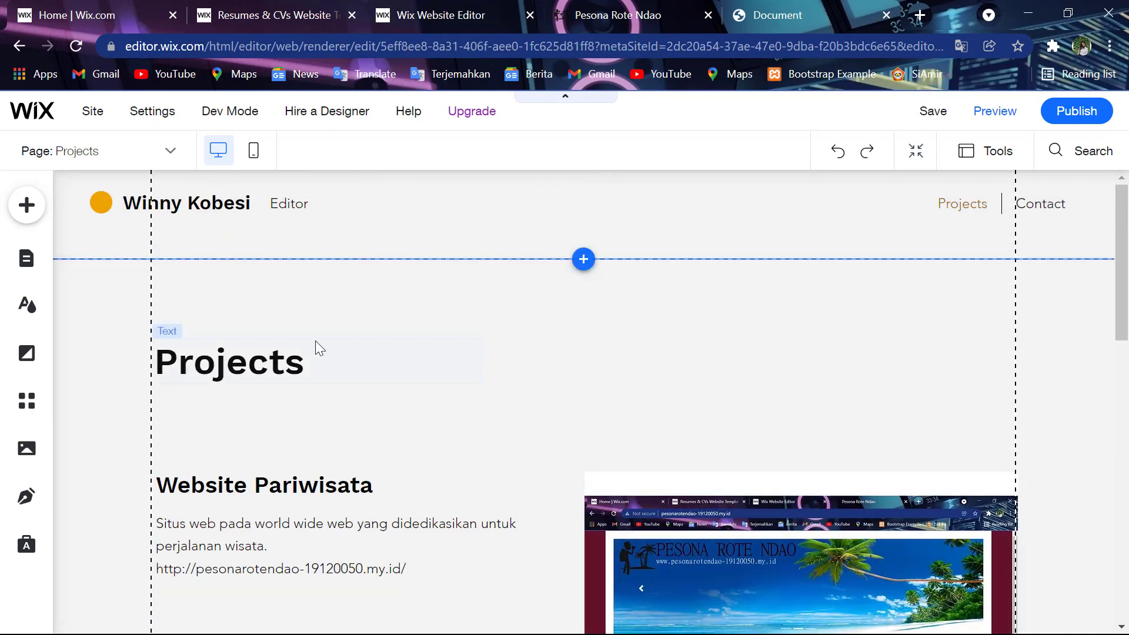
left_click(229, 203)
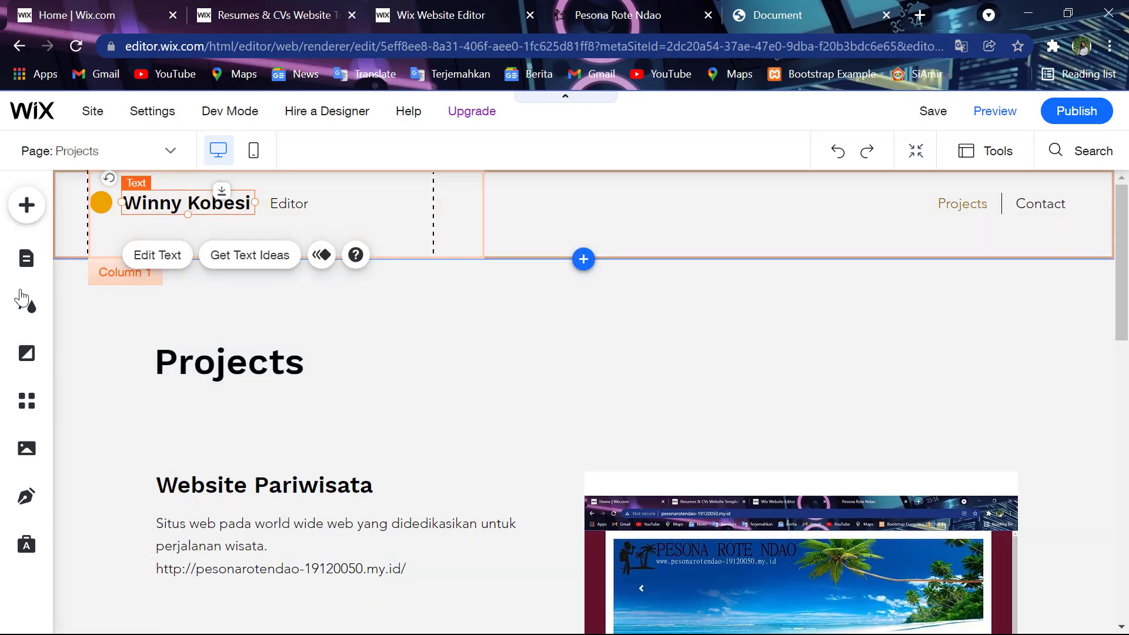
left_click(25, 257)
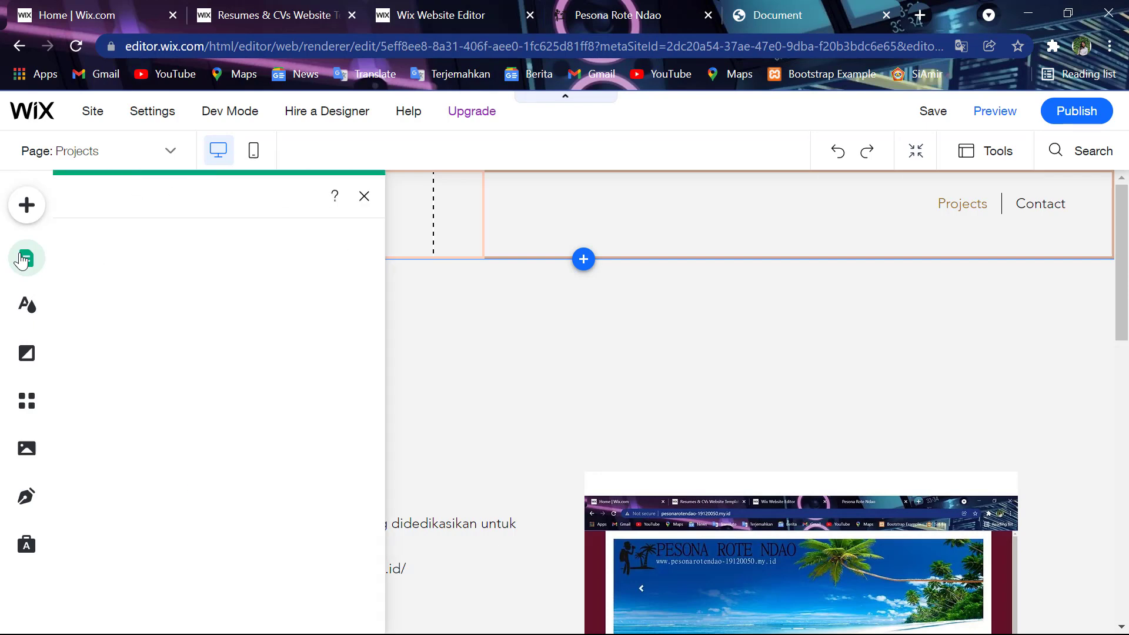
left_click(343, 372)
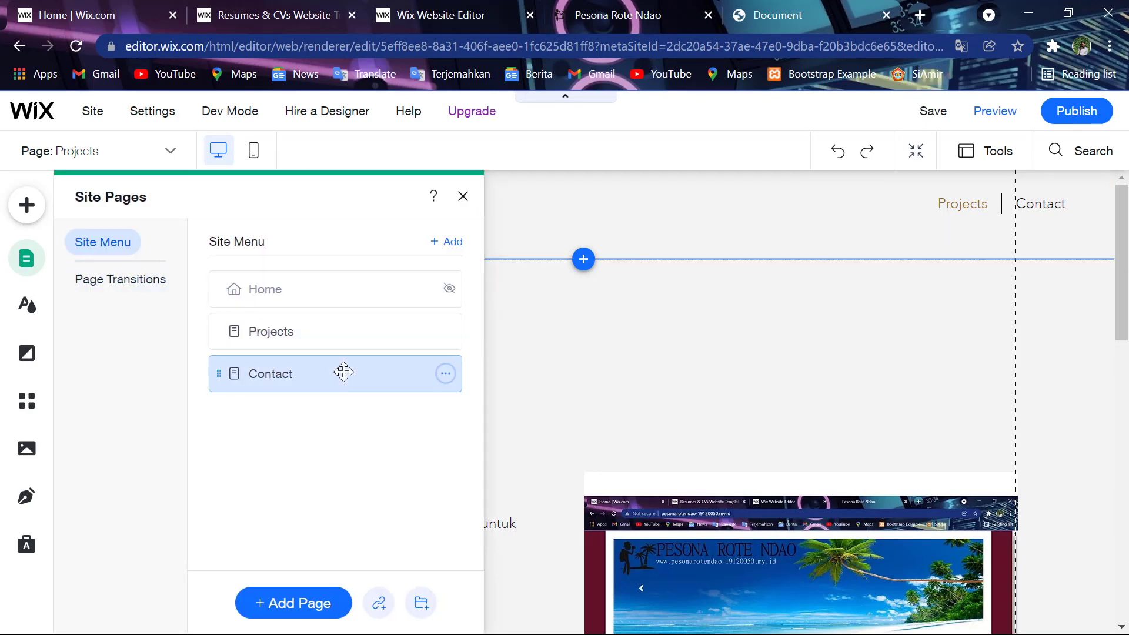
left_click(320, 290)
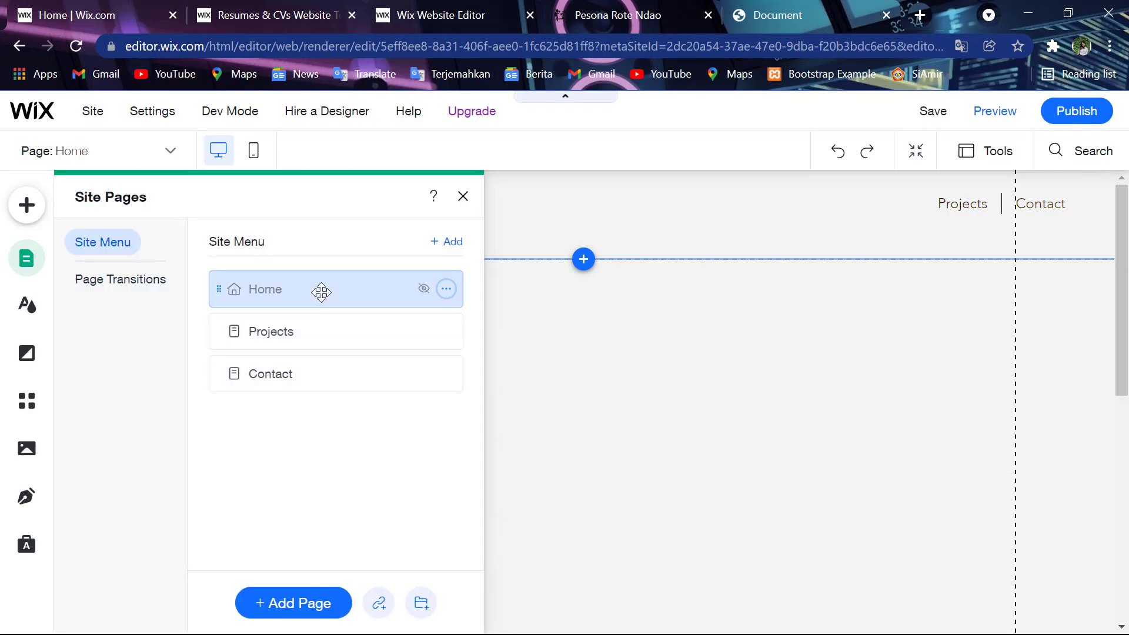
left_click(336, 370)
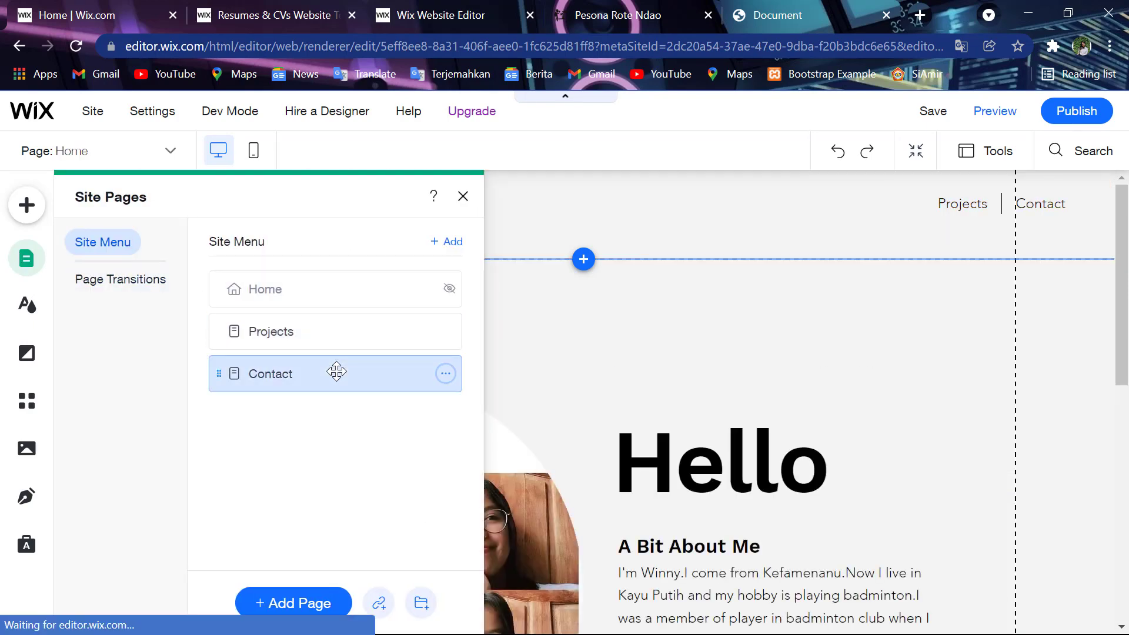
left_click(548, 336)
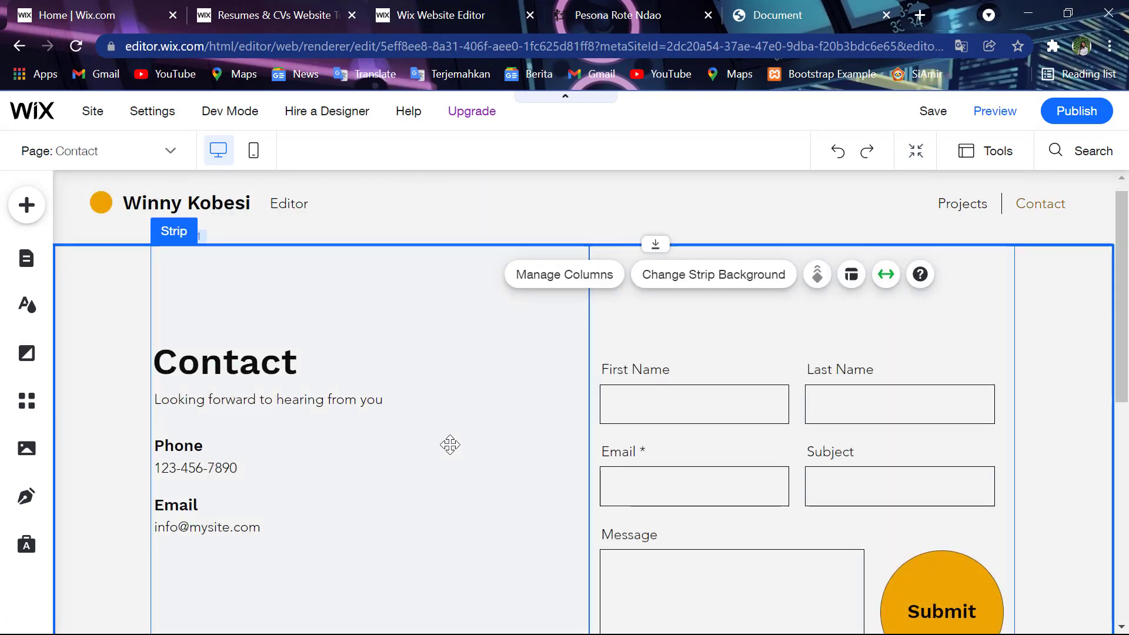
- Replace the placeholder phone number with the owner's phone number
scroll(450, 445, "down", 3)
scroll(449, 445, "up", 1)
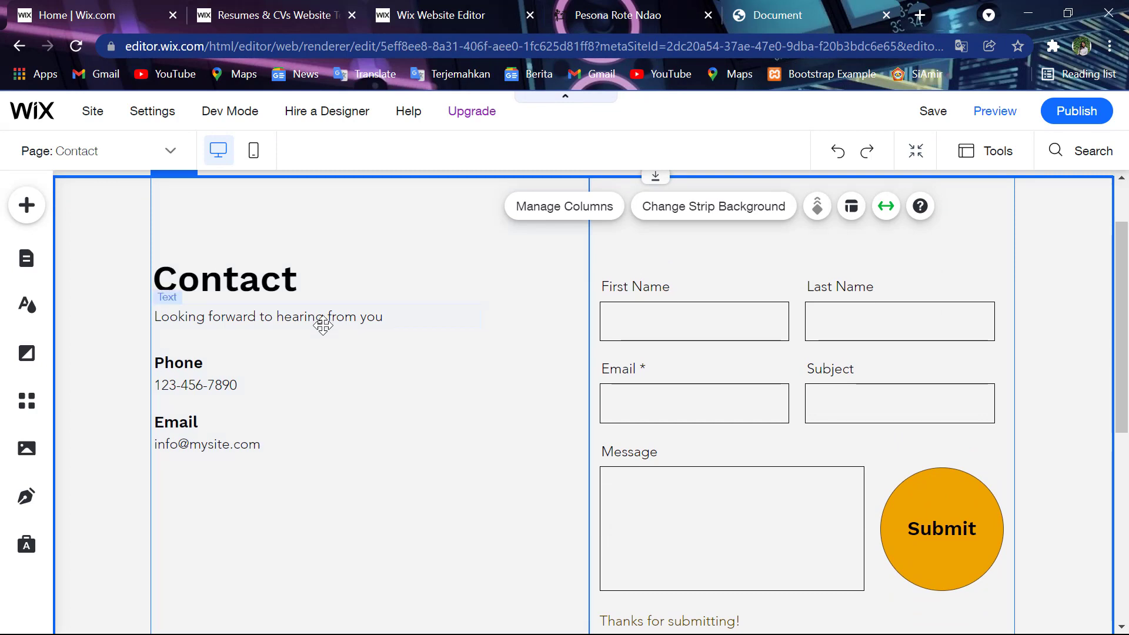
left_click(216, 386)
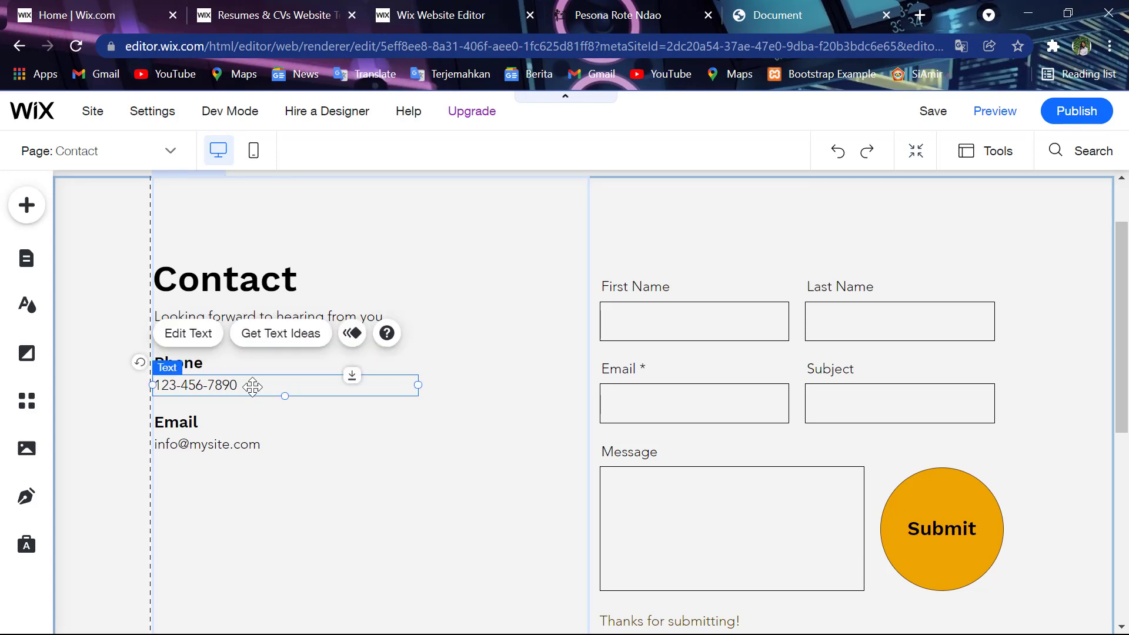
double_click(253, 386)
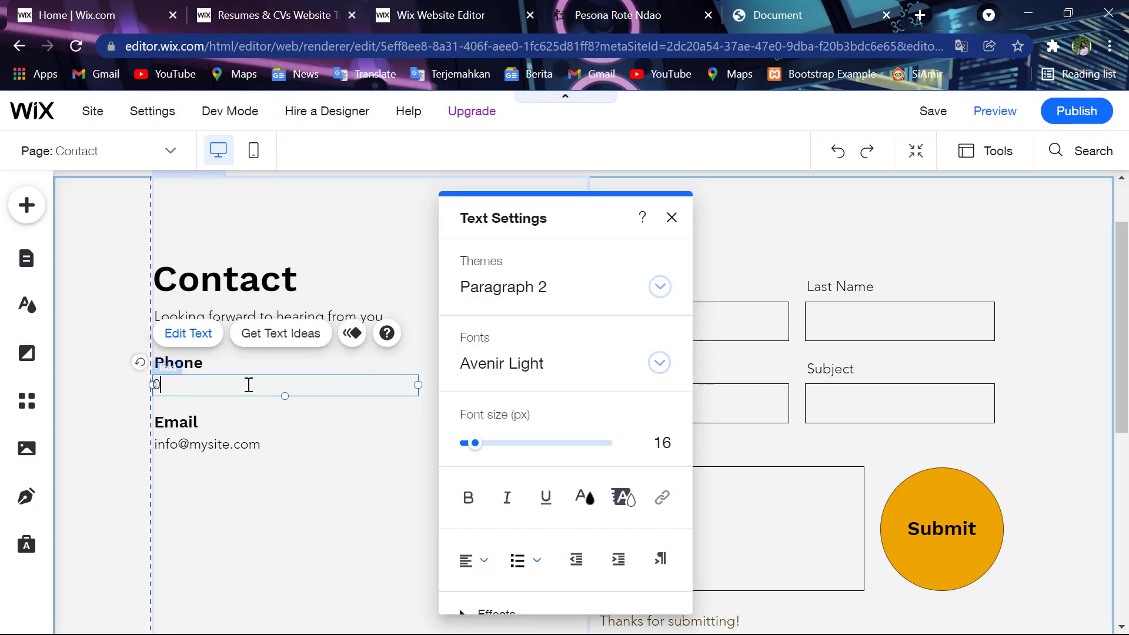
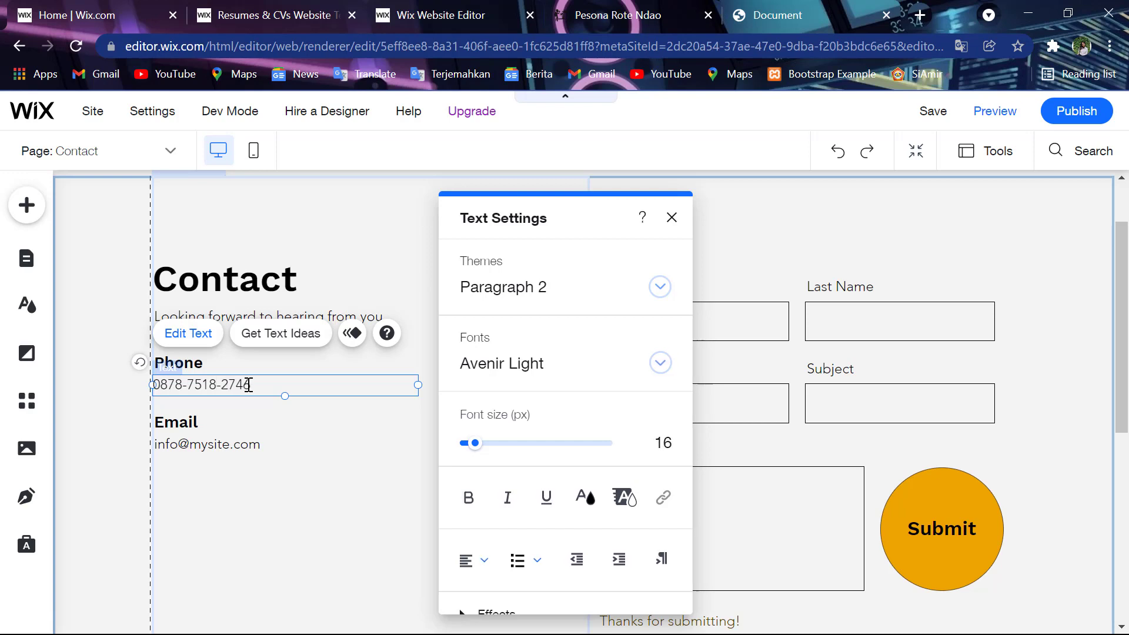
left_click(245, 444)
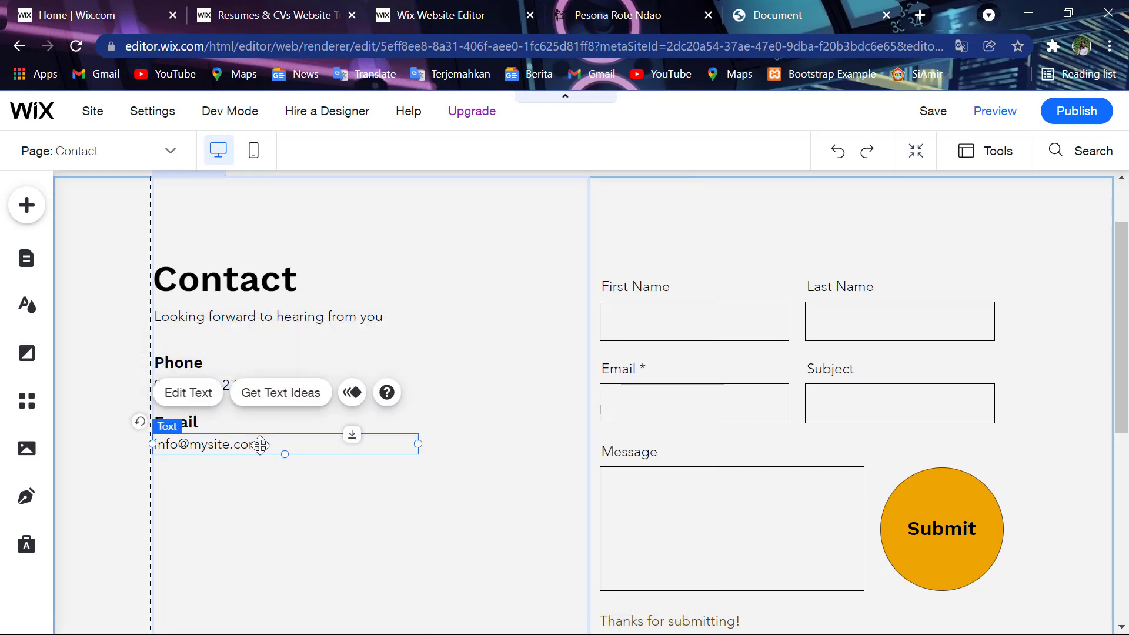
double_click(260, 445)
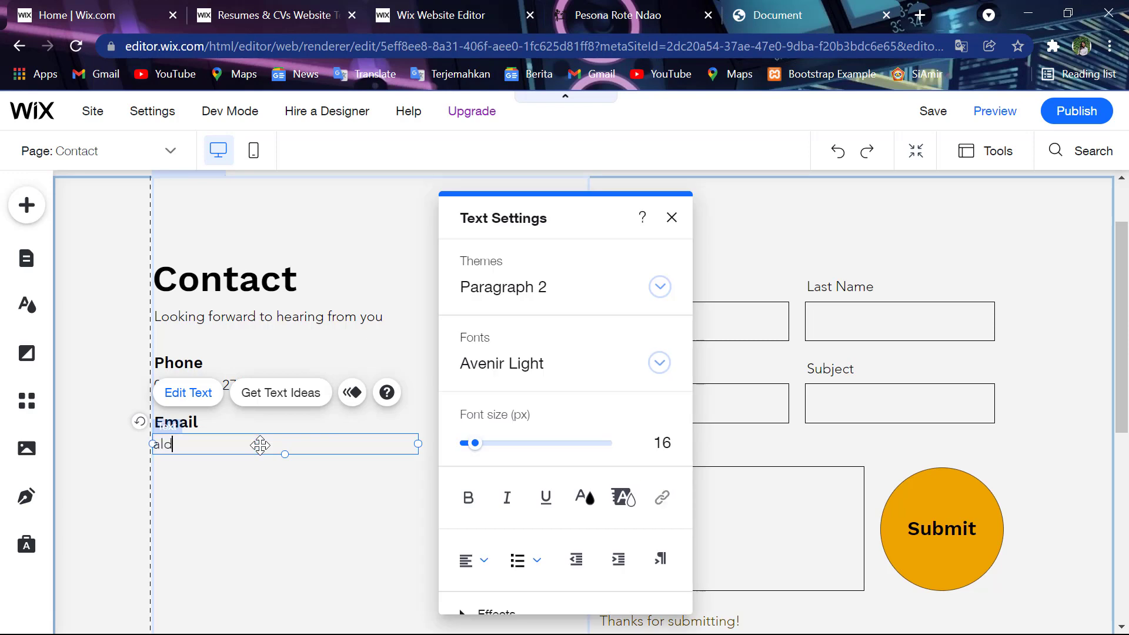
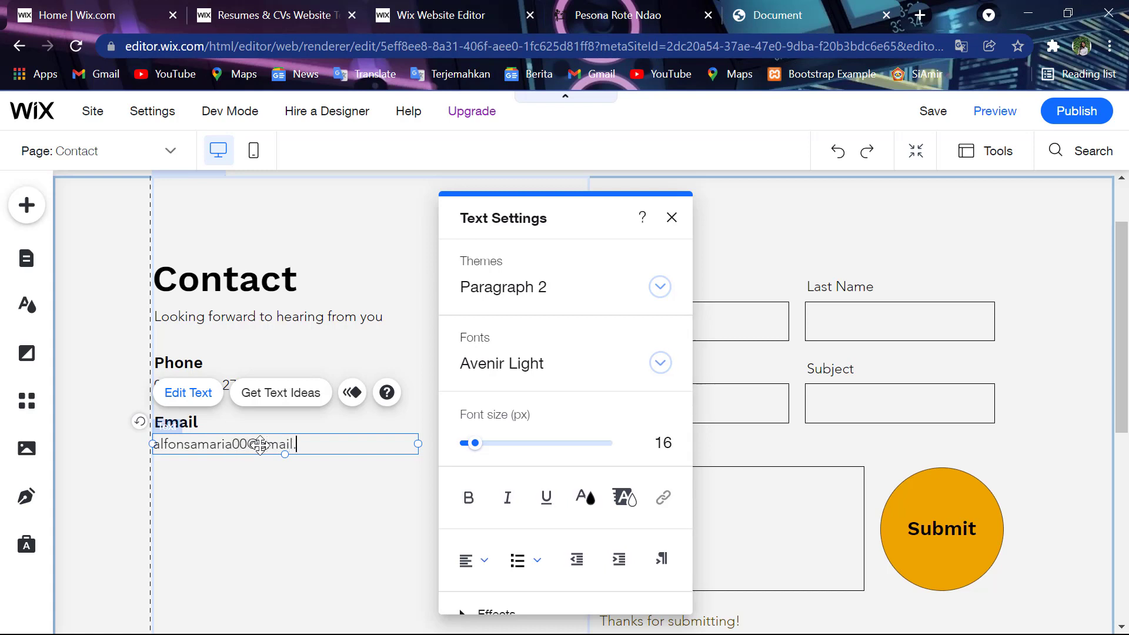
left_click(671, 218)
scroll(831, 400, "down", 6)
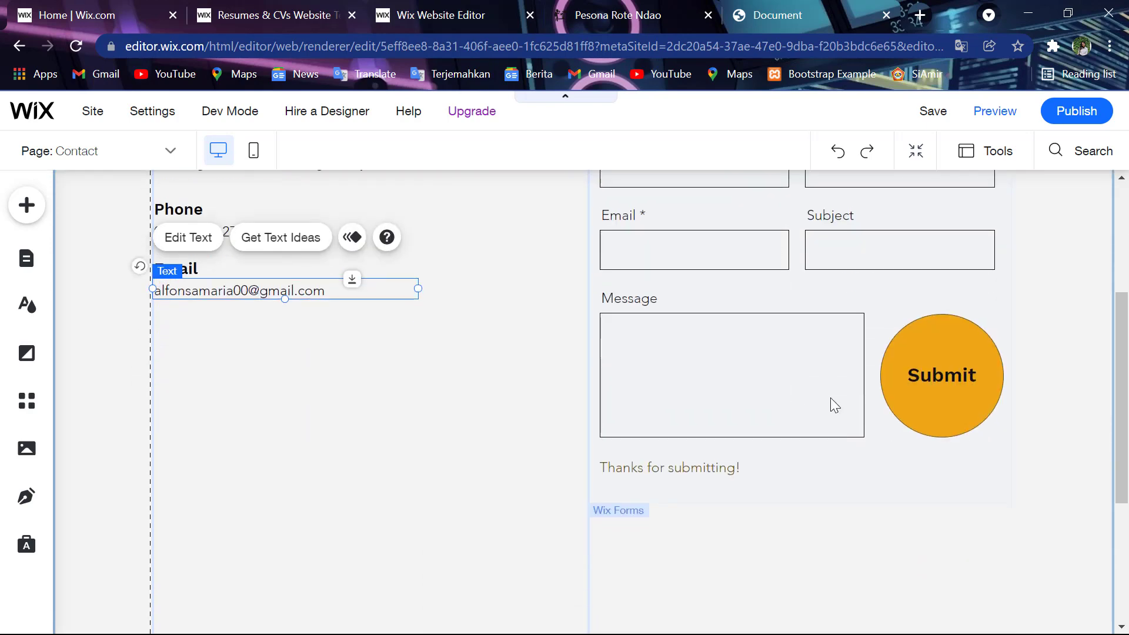
- Save the site with the my-site-2 address and close the confirmation
scroll(830, 397, "up", 6)
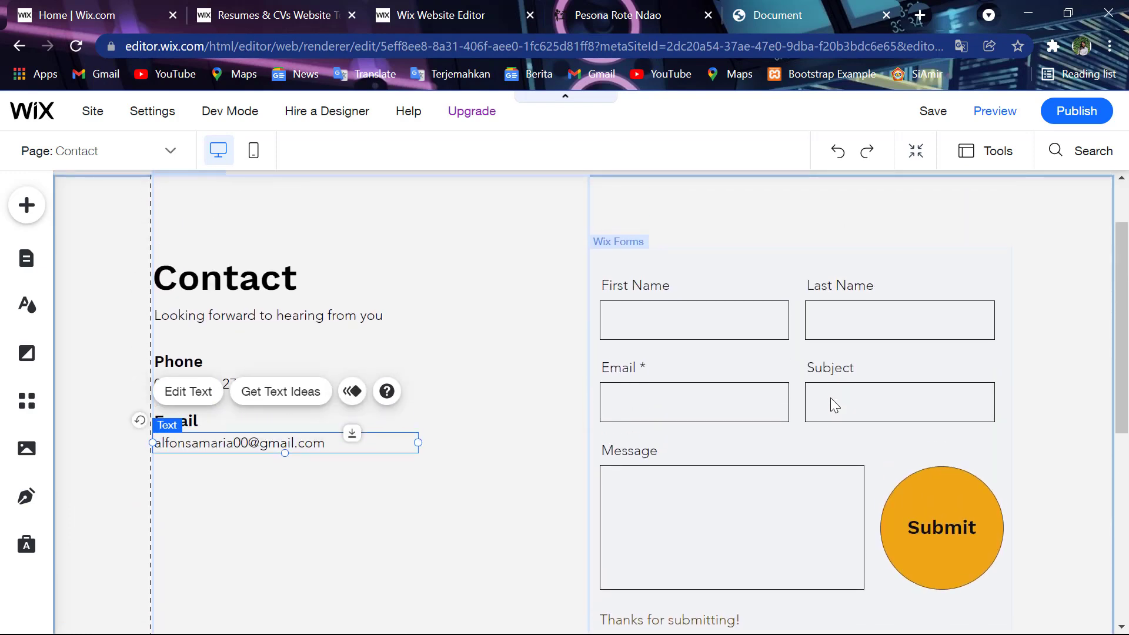
left_click(933, 112)
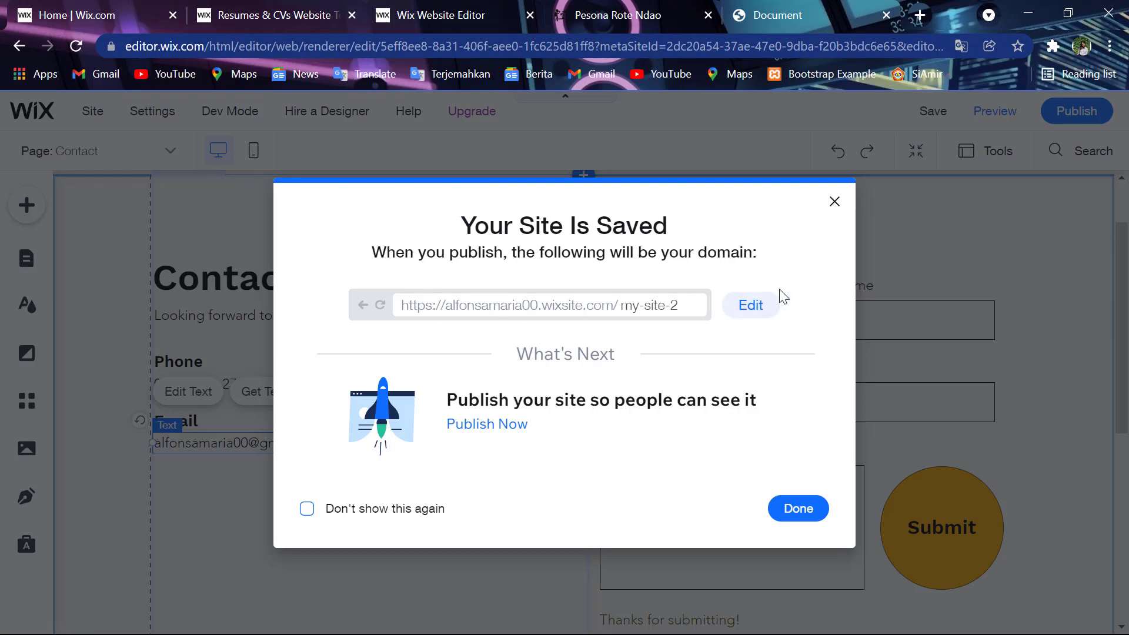
left_click(750, 306)
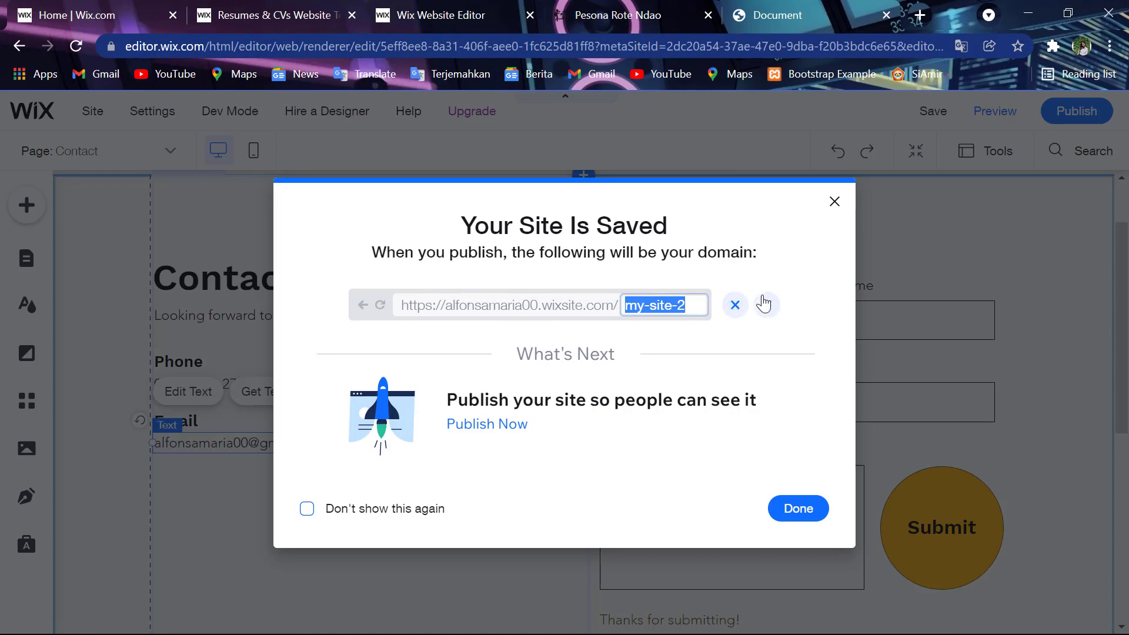
left_click(767, 305)
left_click(818, 509)
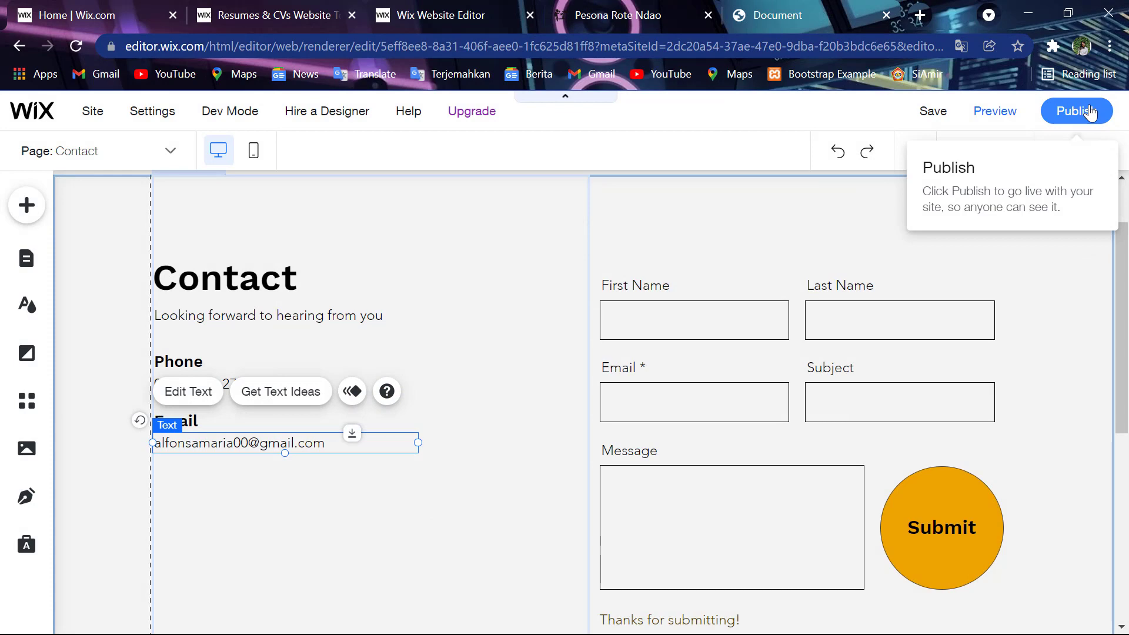
- Publish the site, then view the live my-site-2 Hello home page in a new tab
left_click(1089, 112)
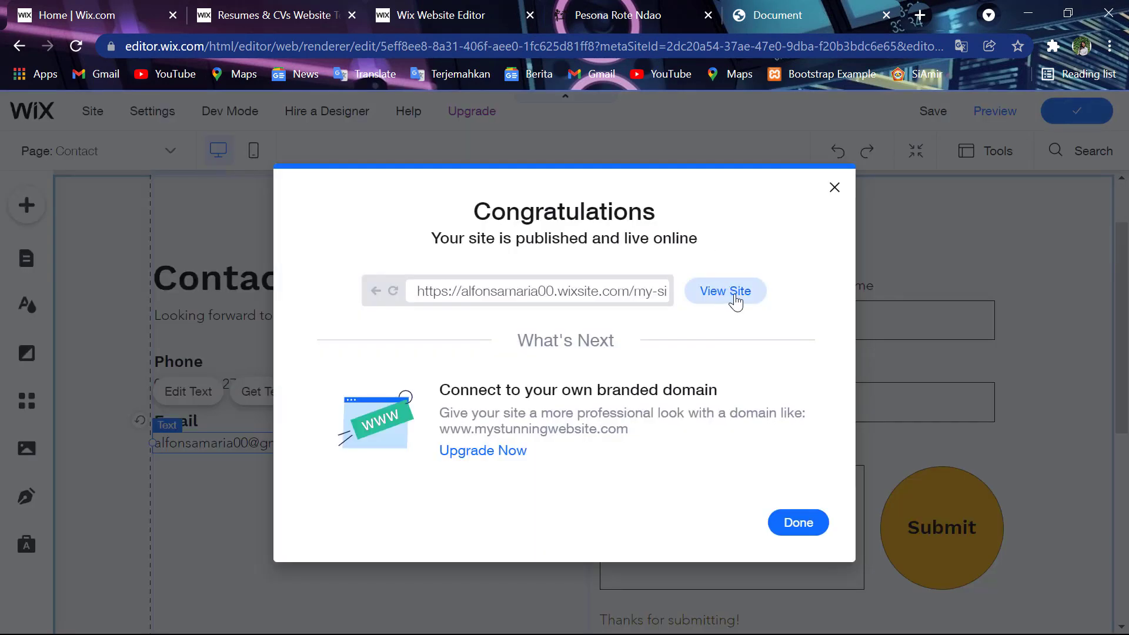
left_click(735, 302)
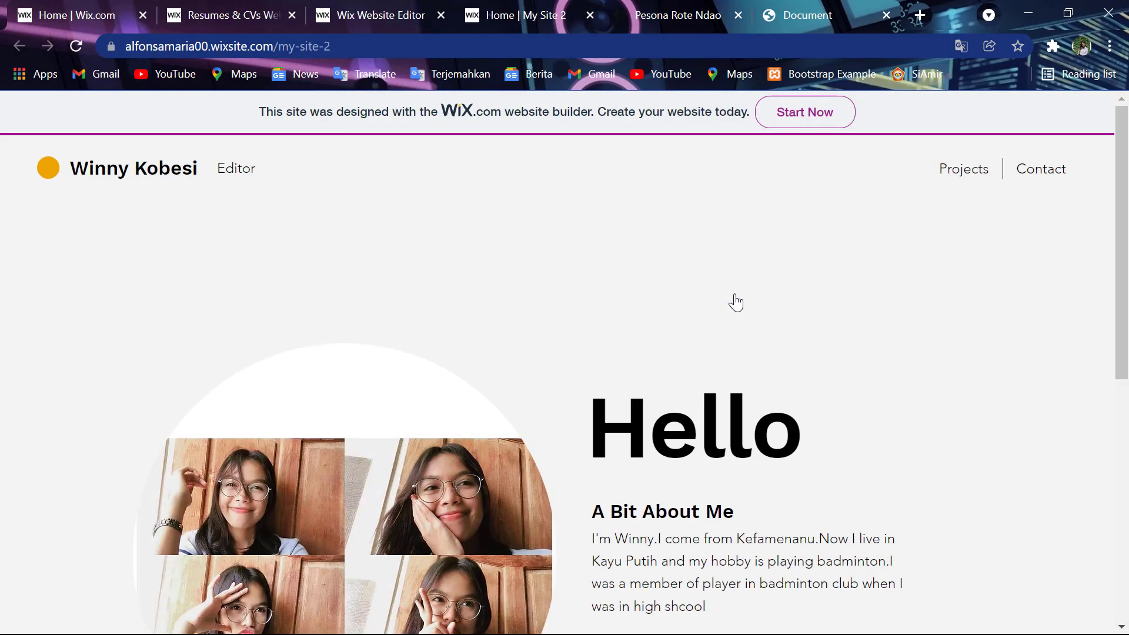
scroll(736, 302, "down", 3)
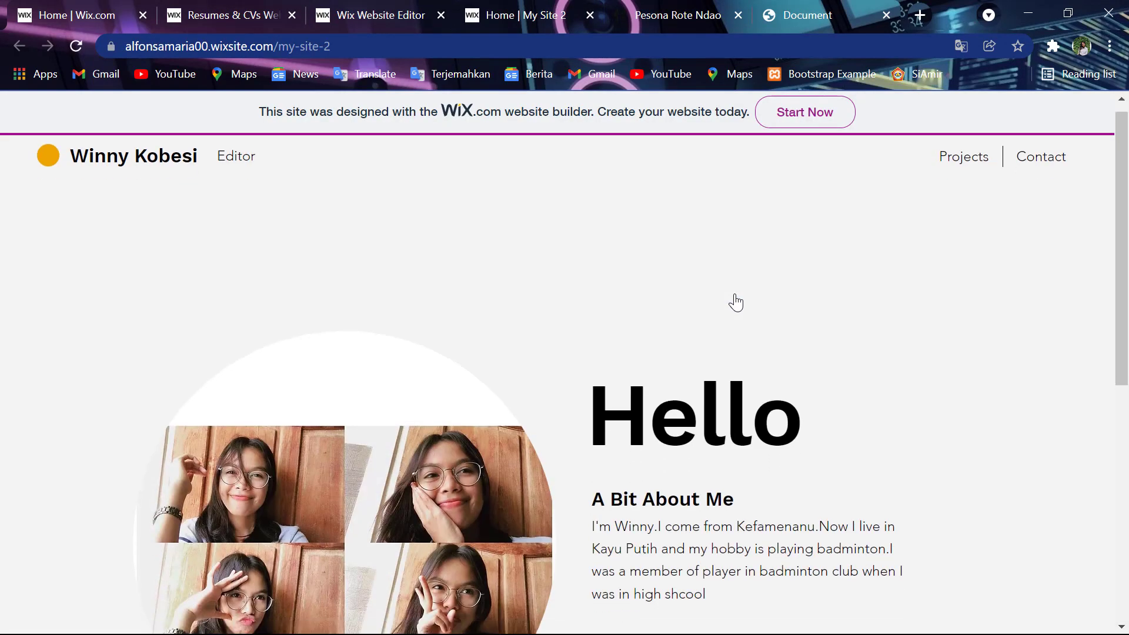
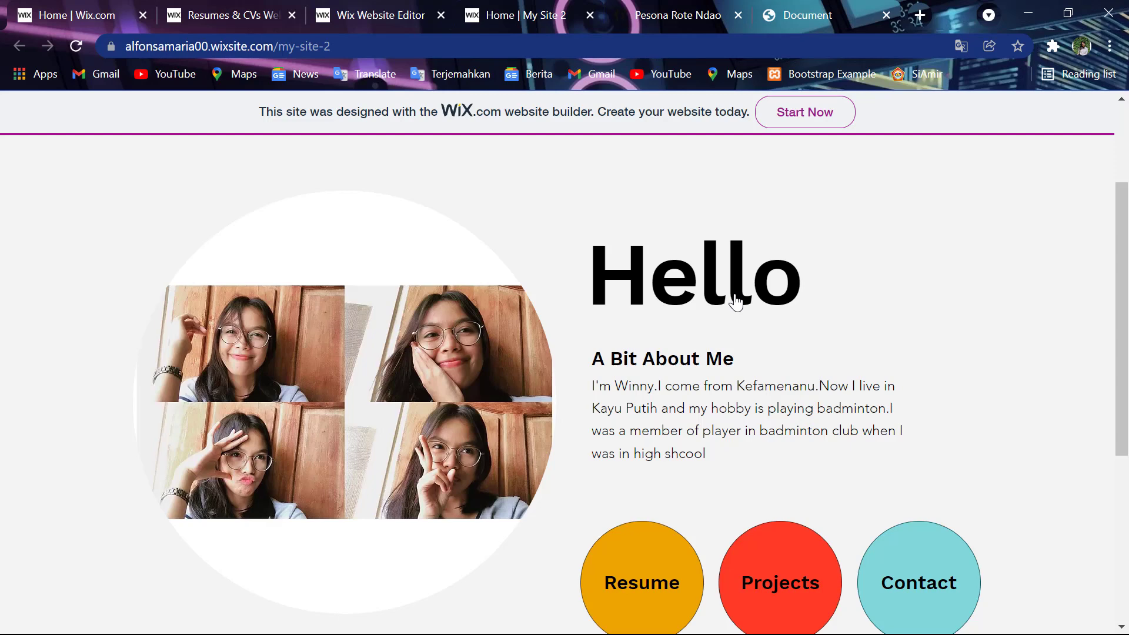
- Scroll through the live Hello home page and try its Resume link
scroll(735, 302, "down", 1)
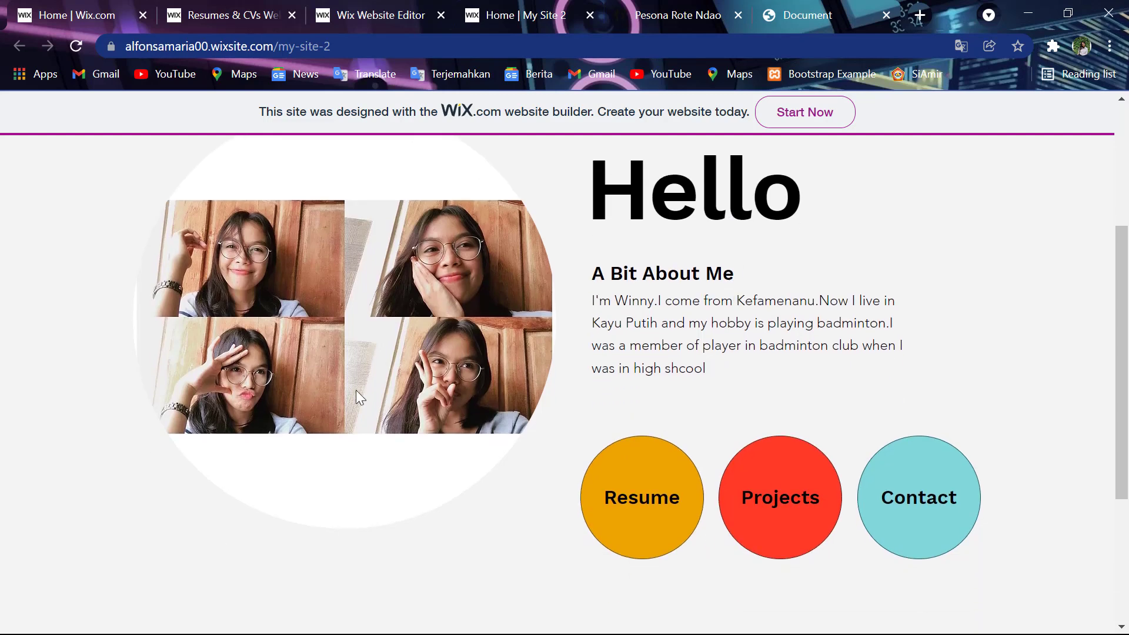
scroll(480, 339, "down", 3)
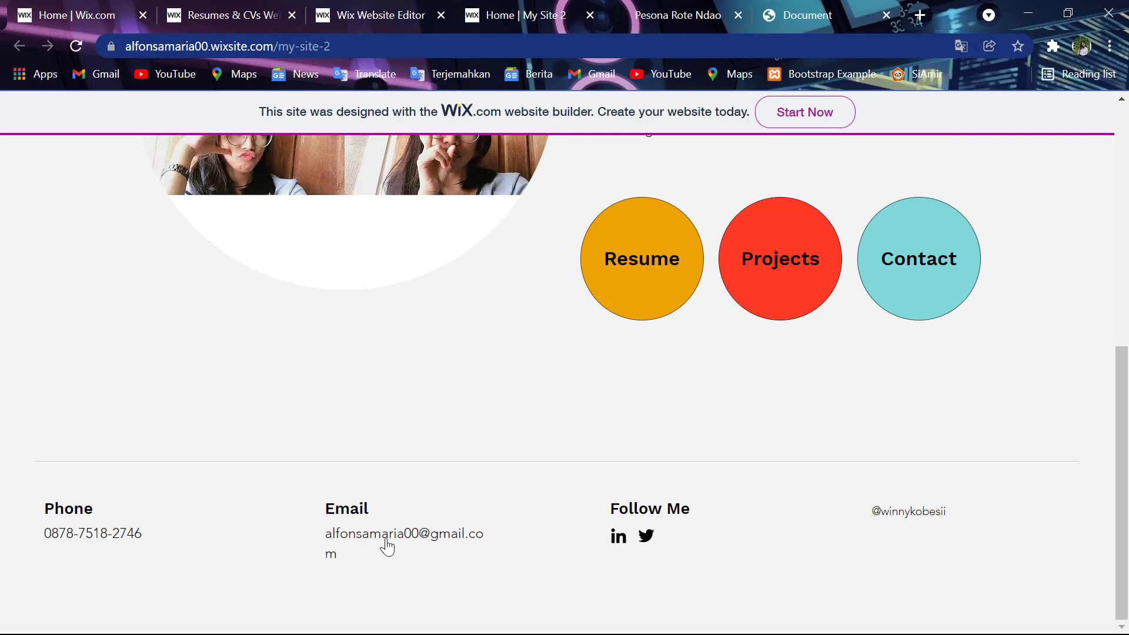
scroll(33, 506, "up", 5)
scroll(32, 505, "up", 1)
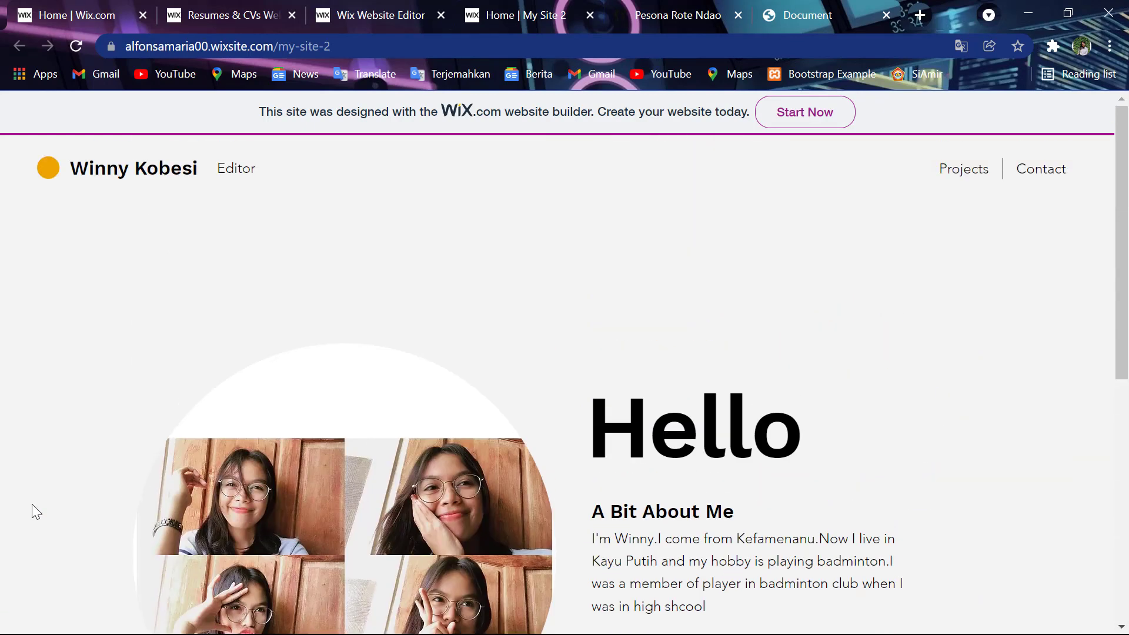
scroll(32, 510, "down", 4)
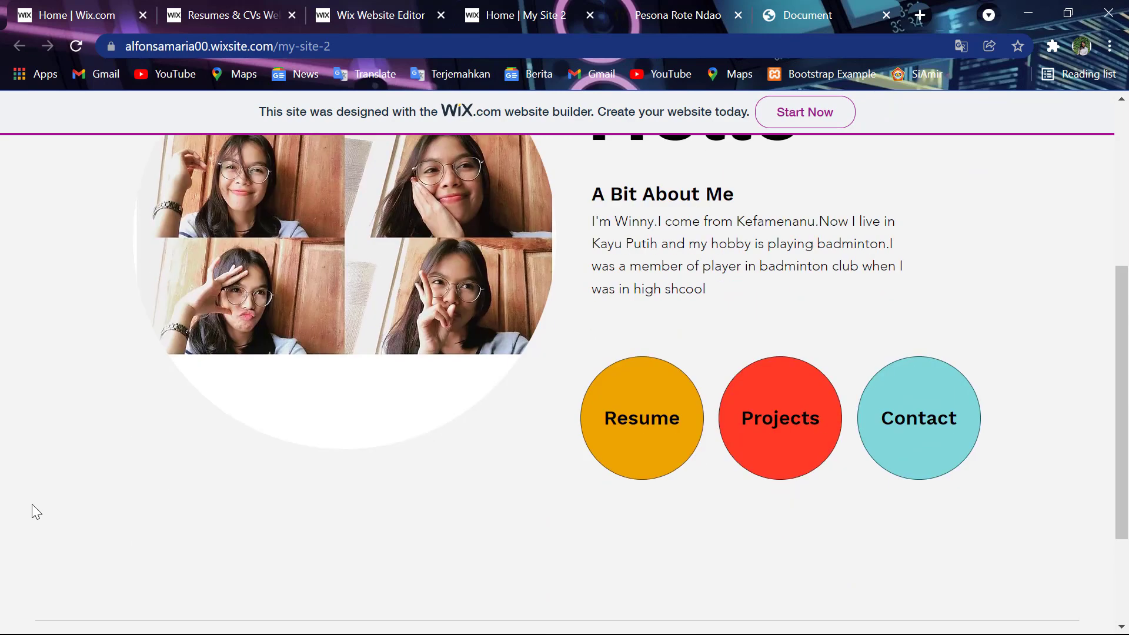
left_click(599, 410)
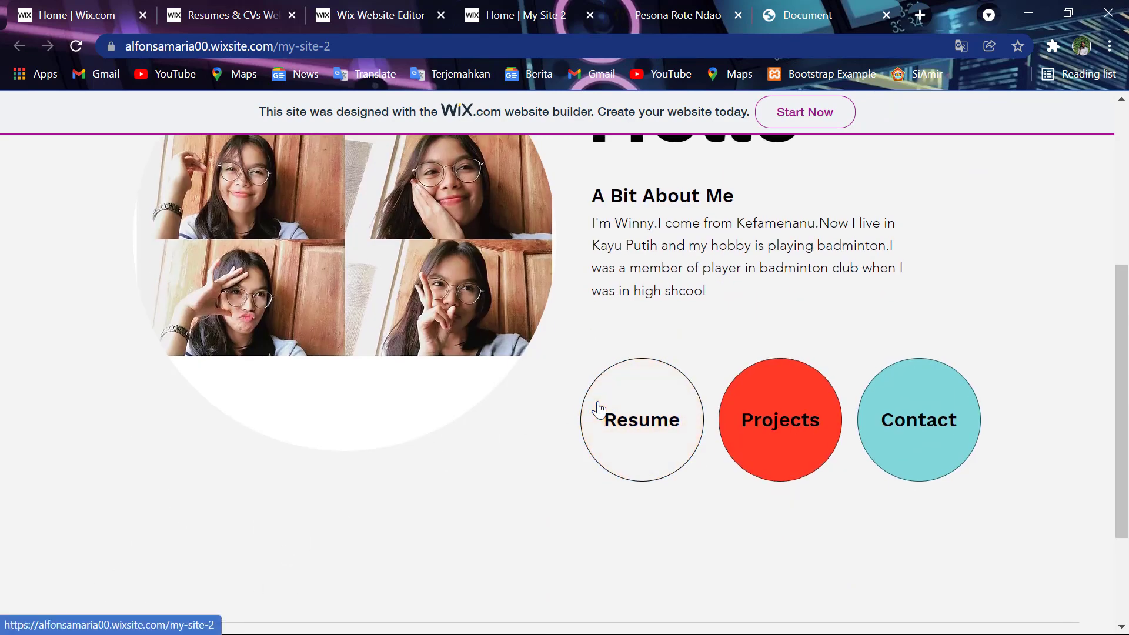
- Open the Projects page showing the 'Website Pariwisata' entry
scroll(598, 409, "down", 3)
scroll(598, 410, "down", 2)
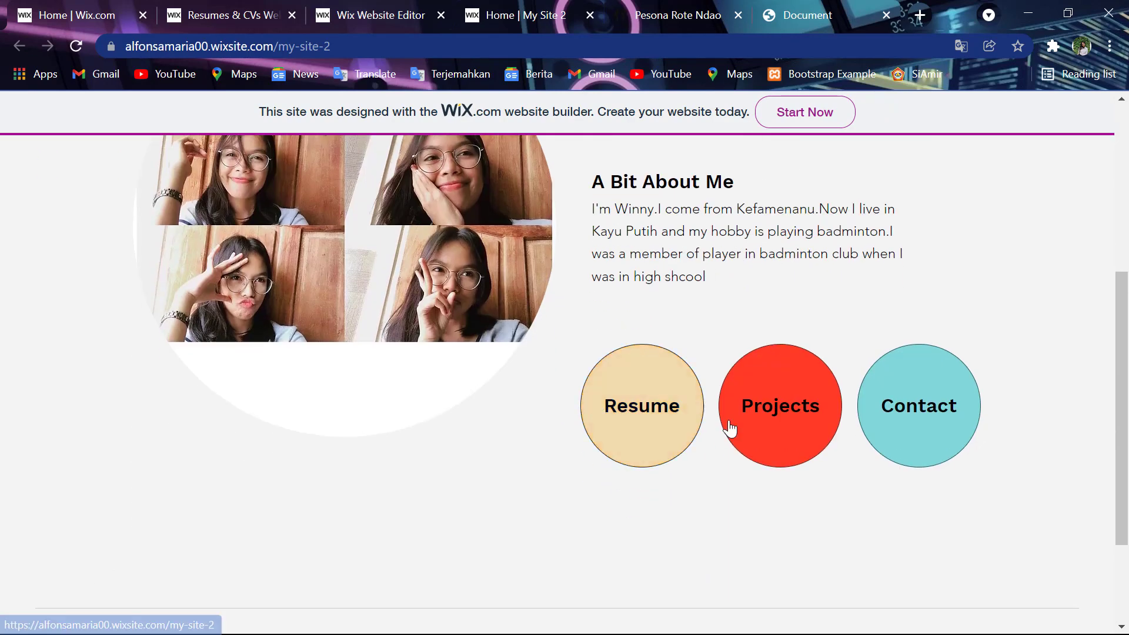
left_click(790, 446)
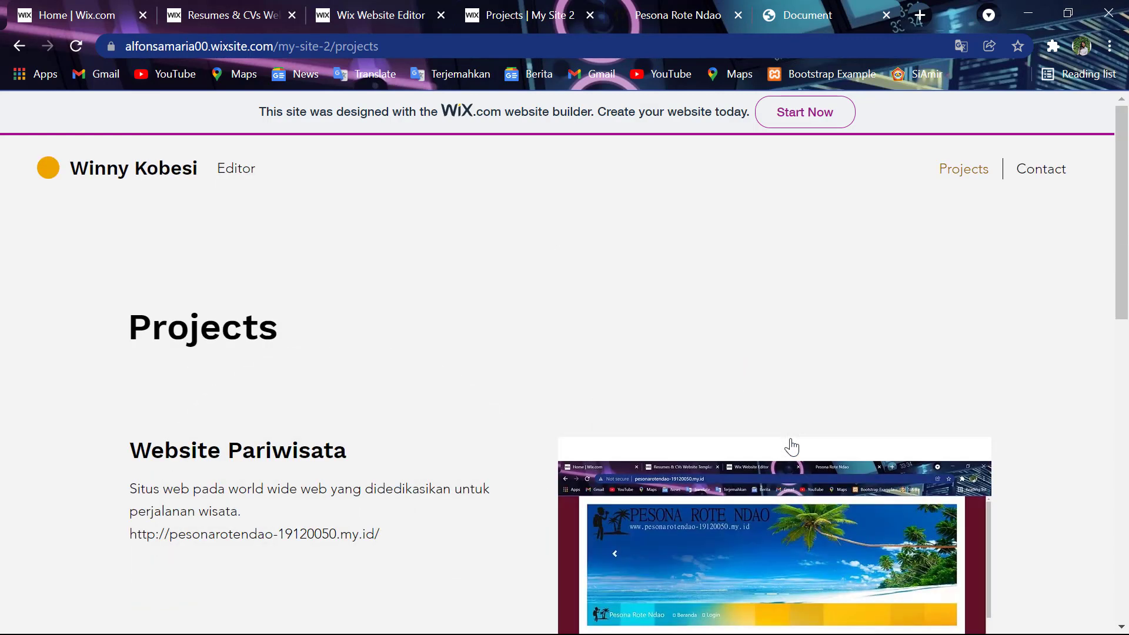
scroll(792, 447, "down", 2)
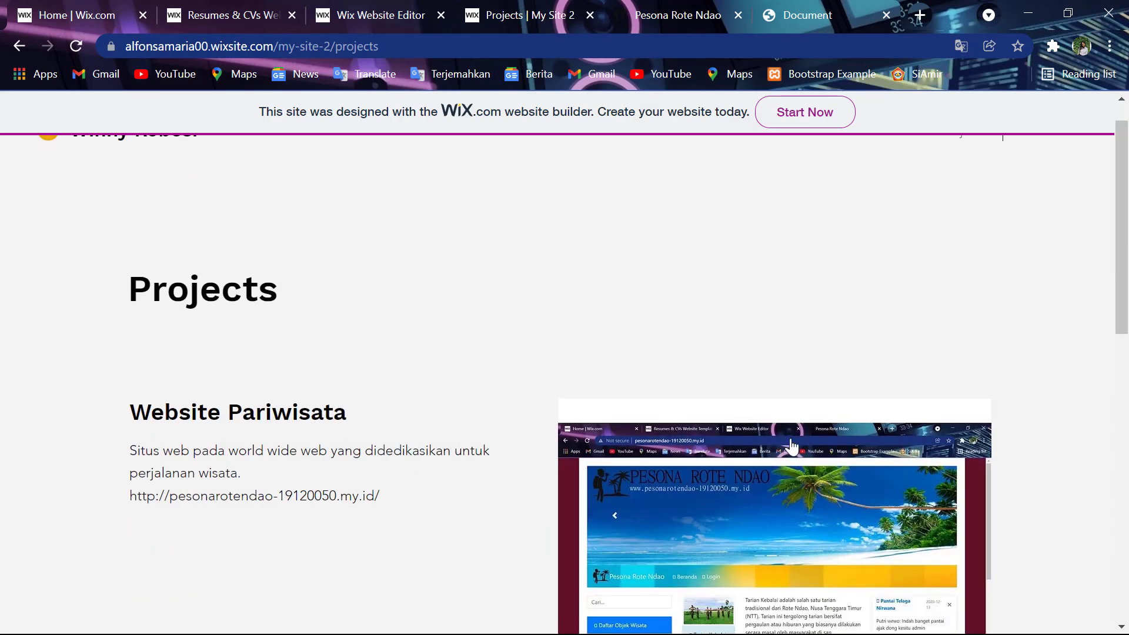
scroll(791, 447, "down", 4)
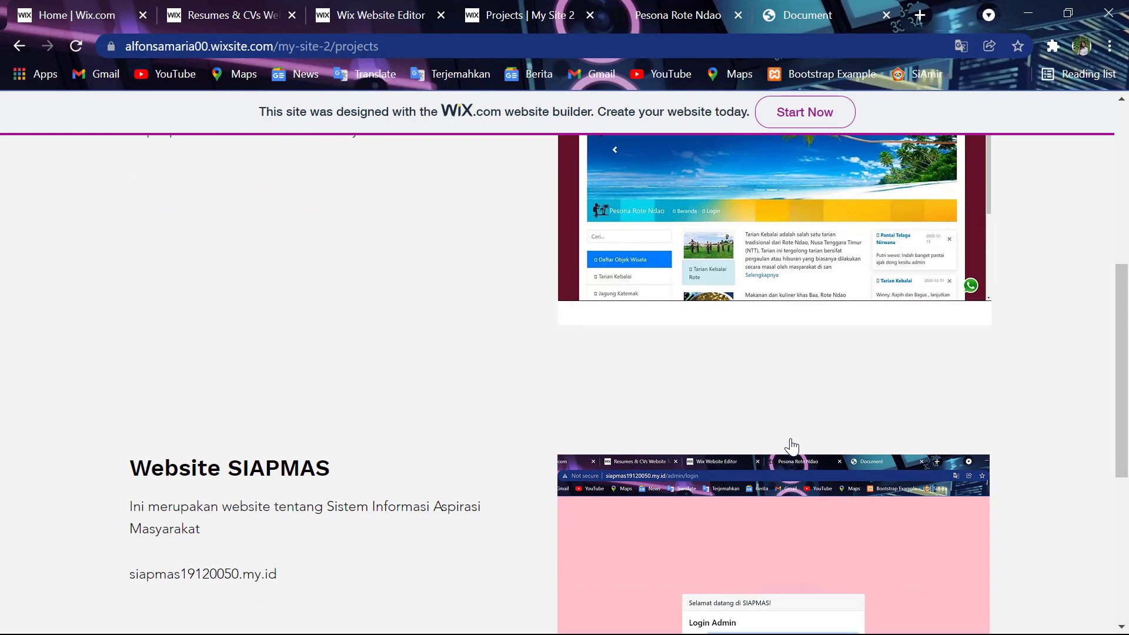
scroll(791, 447, "down", 5)
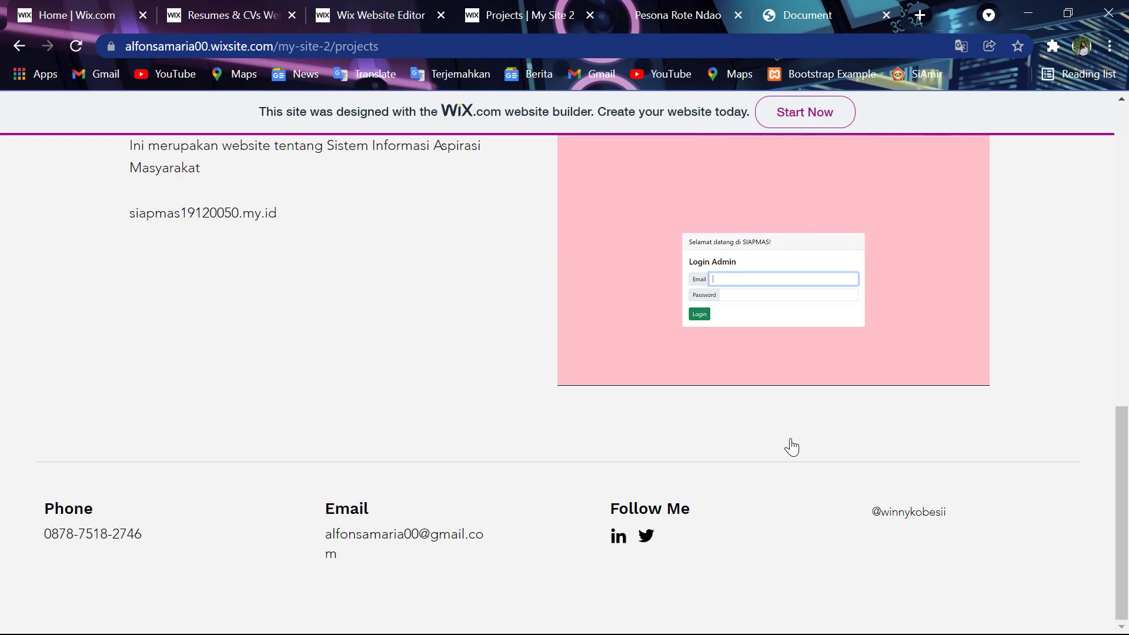
scroll(791, 446, "up", 7)
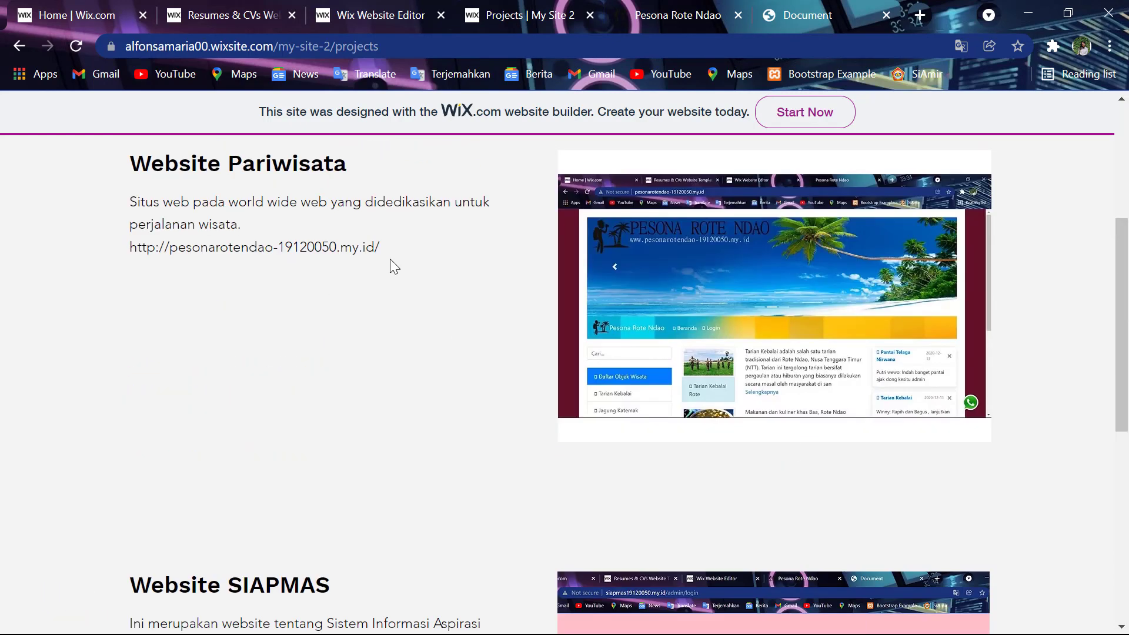
left_click_drag(378, 254, 258, 246)
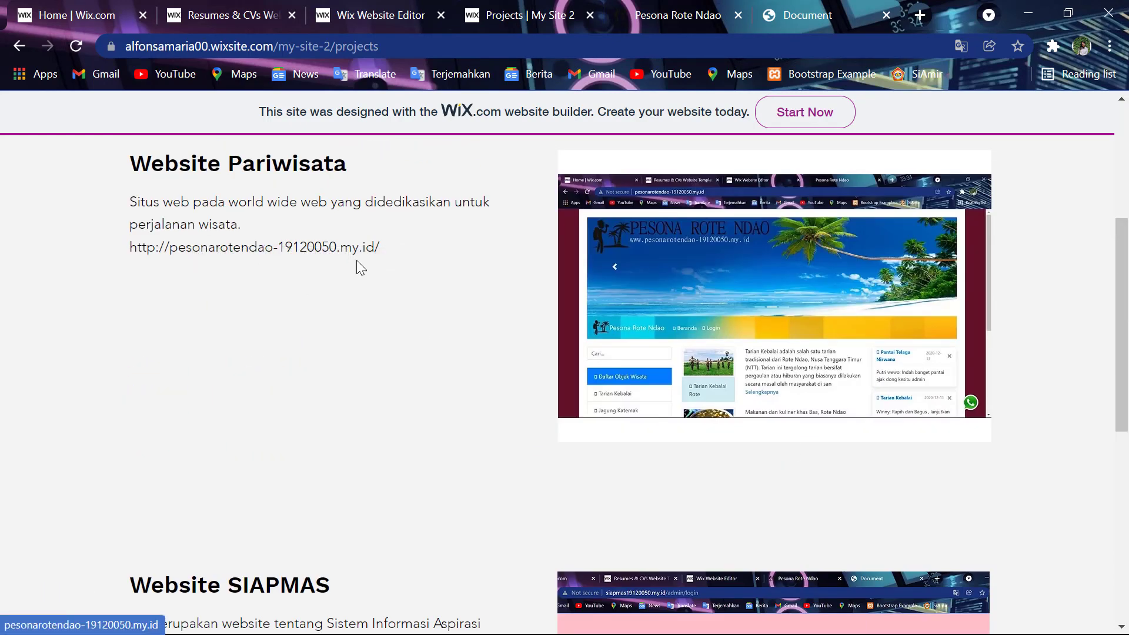
scroll(605, 258, "up", 5)
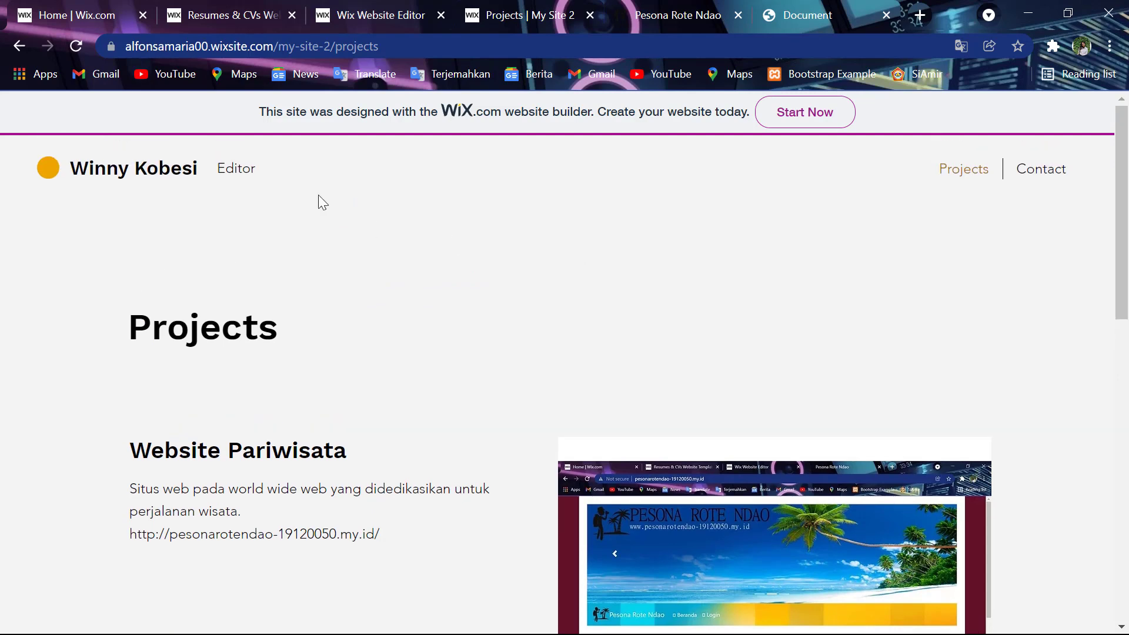
scroll(319, 195, "down", 5)
scroll(318, 197, "down", 7)
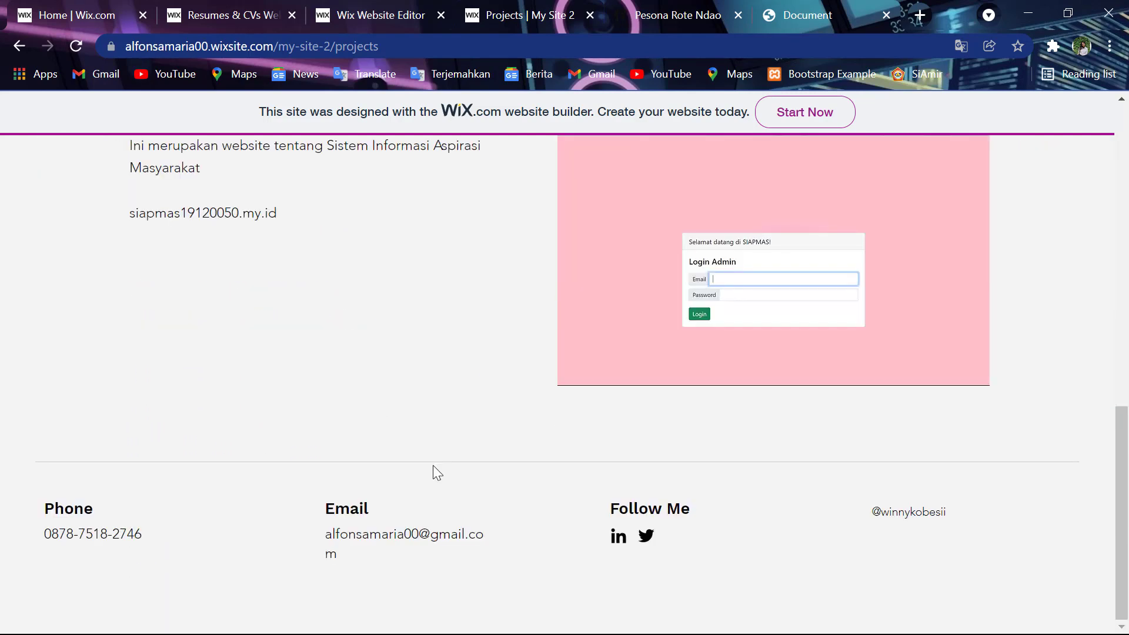
scroll(433, 466, "up", 10)
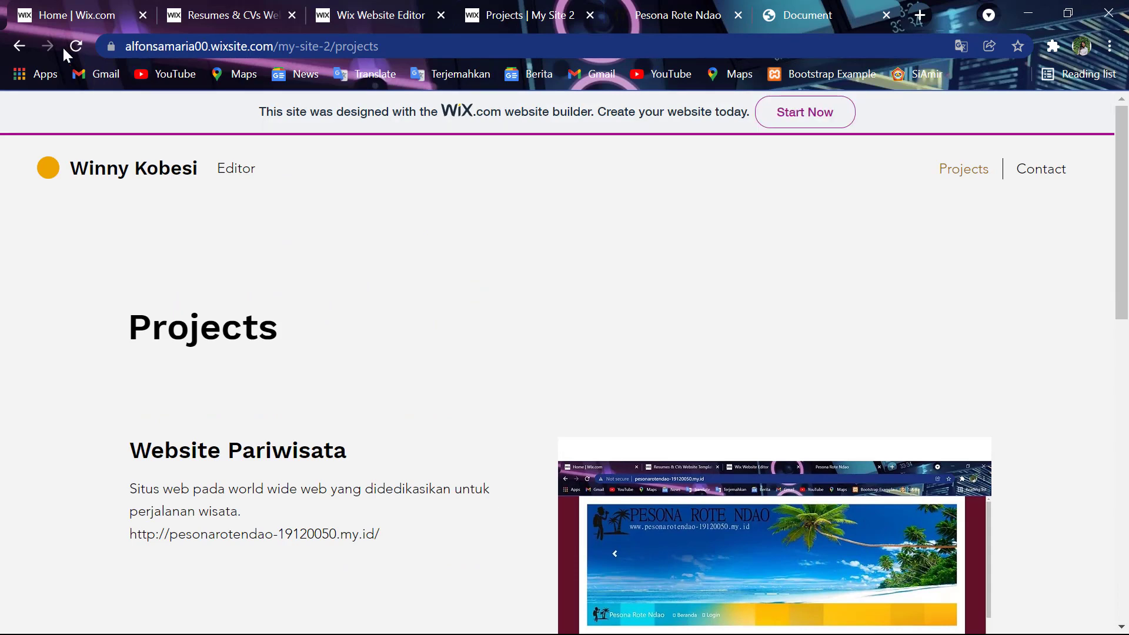
- Return to the Hello home page via the site title, then bring up the screen recorder
left_click(140, 172)
scroll(485, 271, "down", 2)
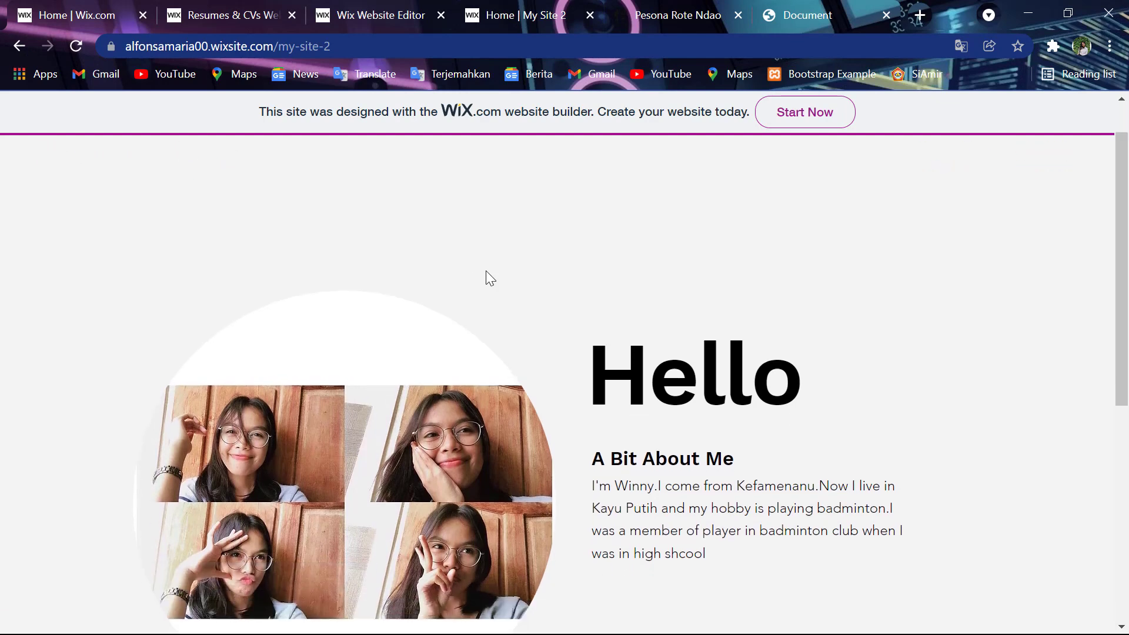
scroll(488, 276, "down", 1)
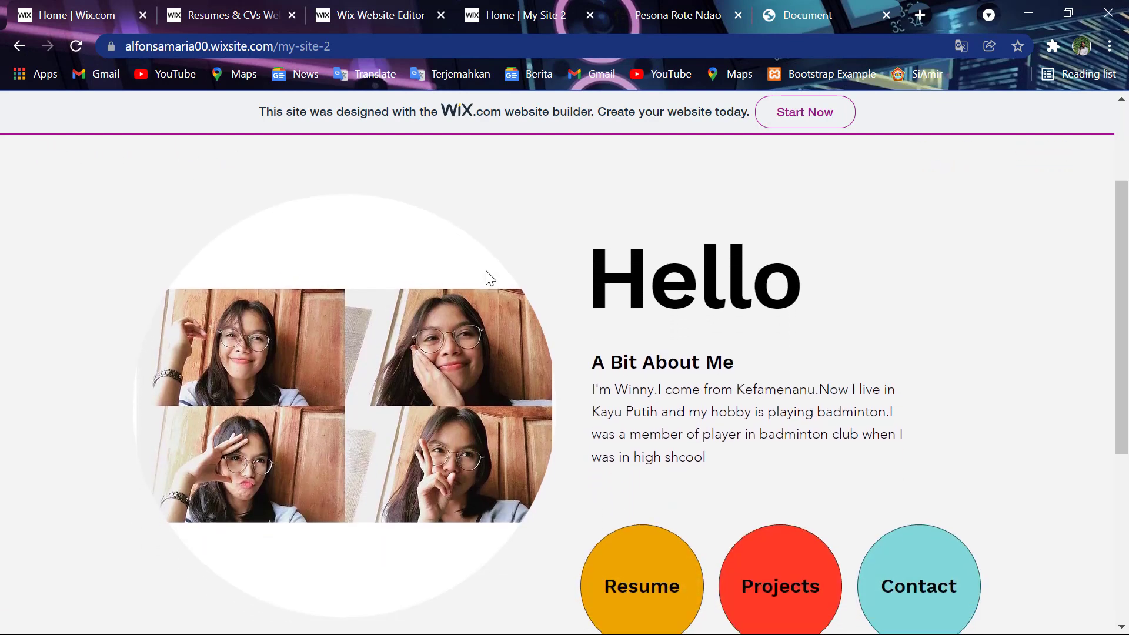
key("super")
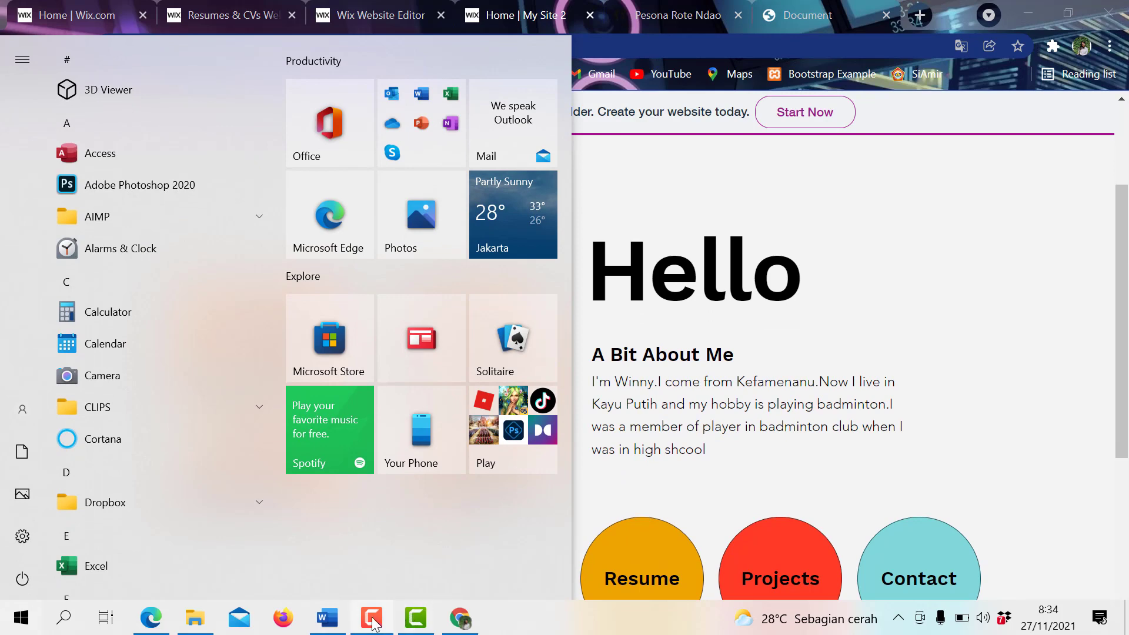
left_click(406, 620)
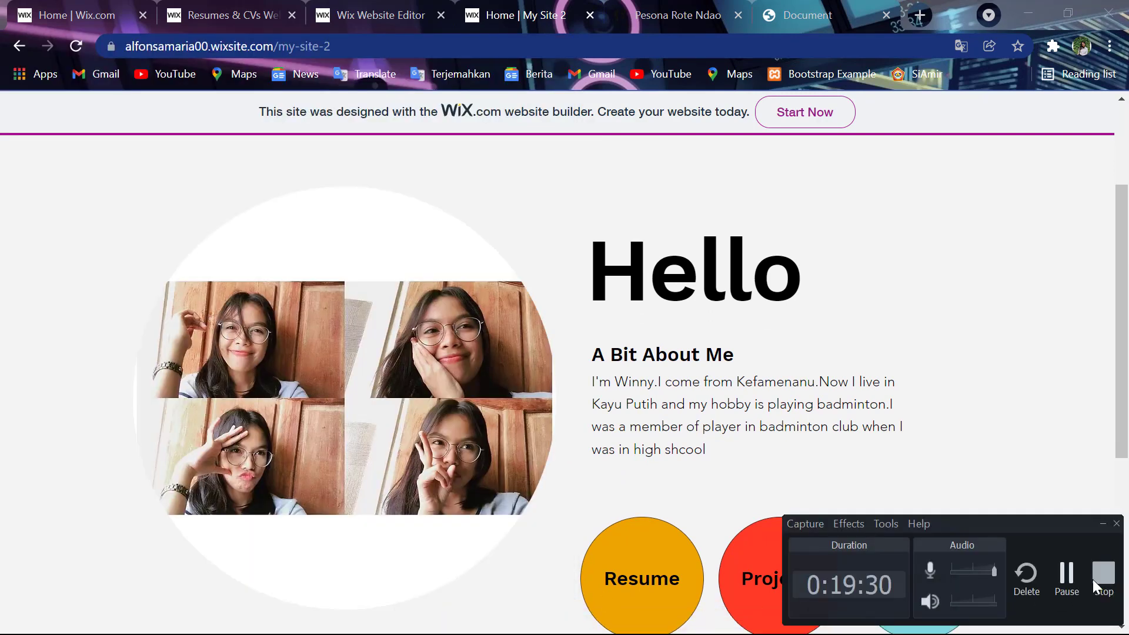